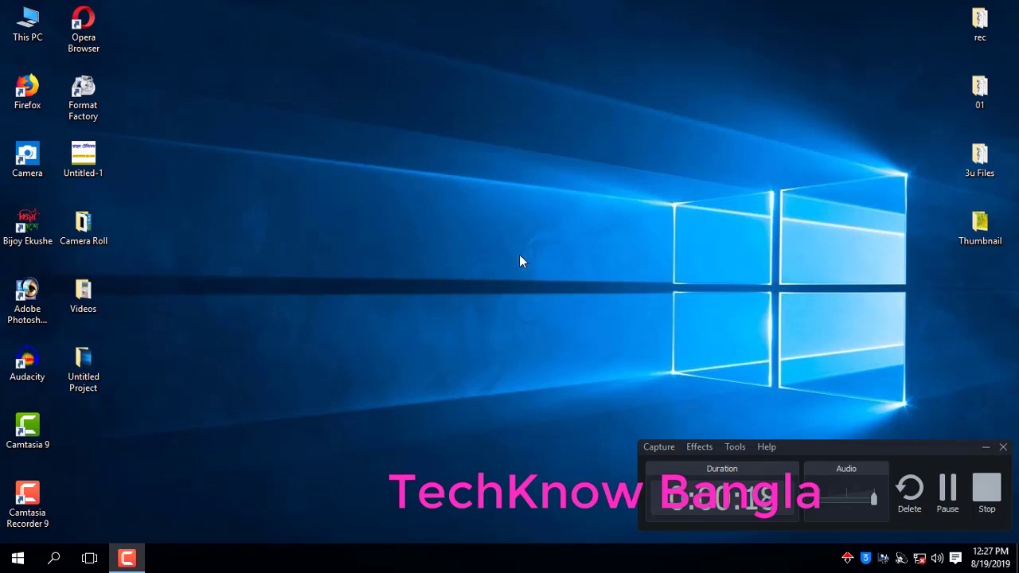
Launch Adobe Photoshop 7.0 and open the image t from the Thumbnail folder in a maximized window.
left_click(45, 314)
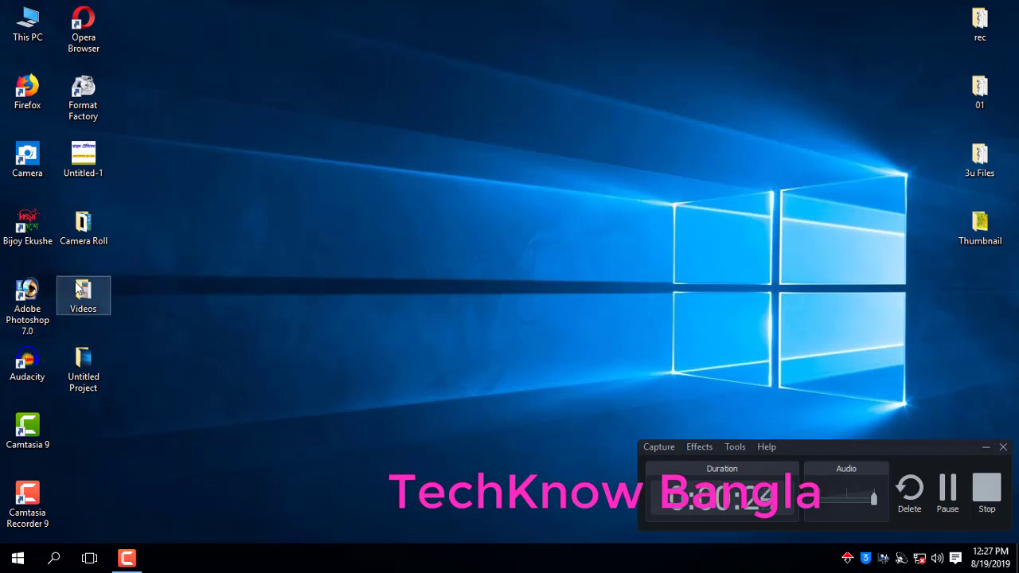
double_click(22, 295)
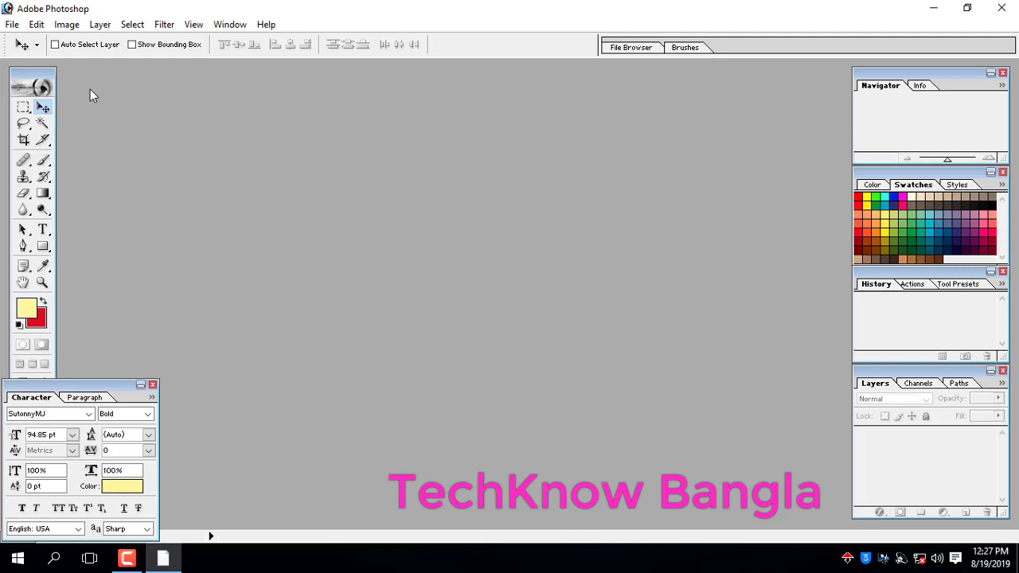
left_click(11, 25)
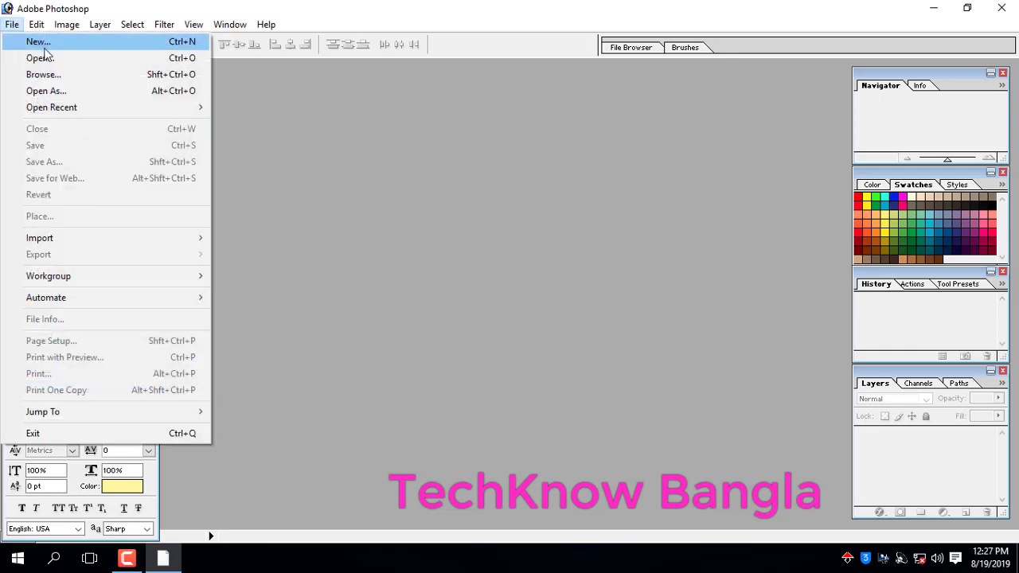
left_click(45, 58)
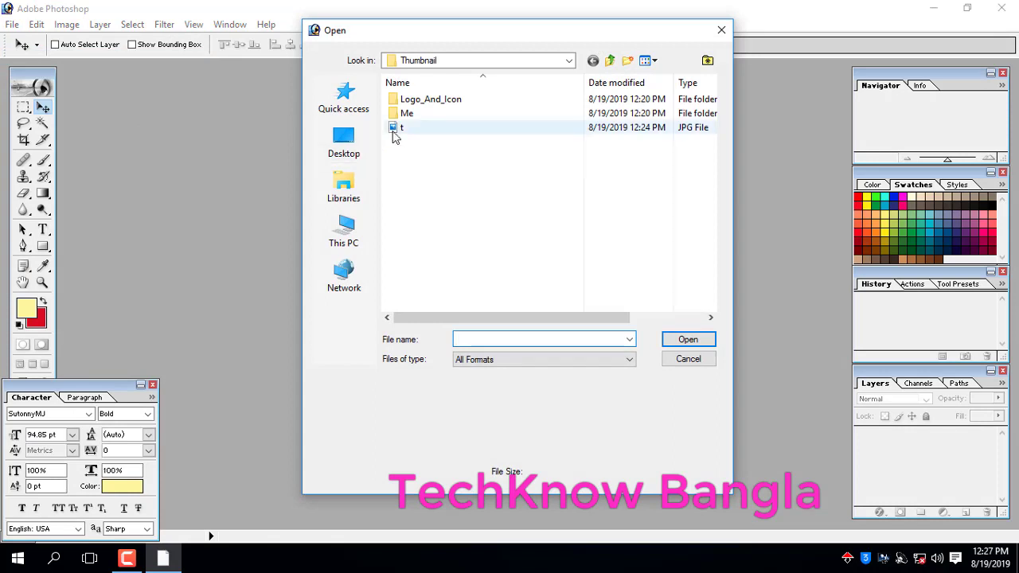
left_click(394, 131)
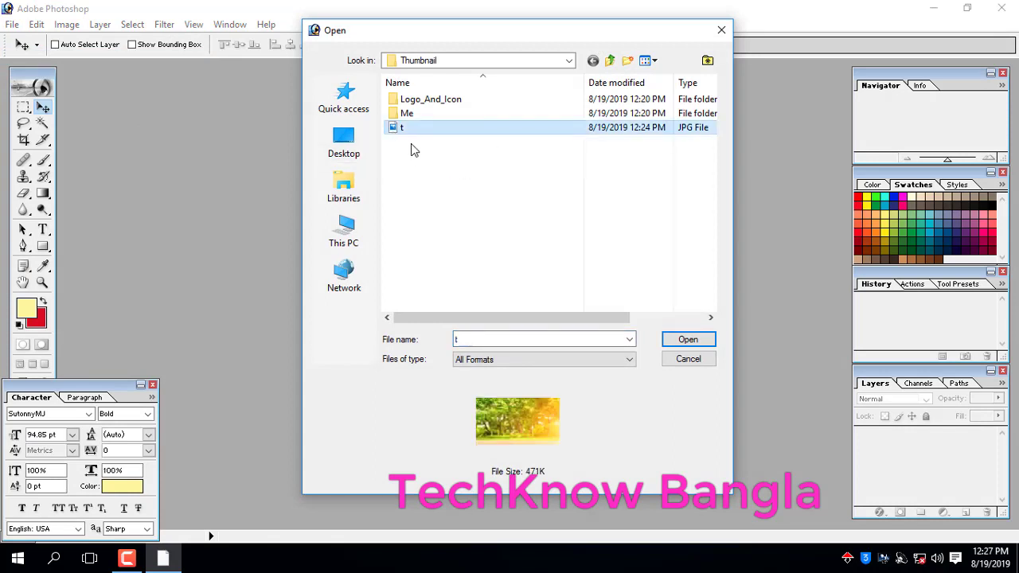
double_click(415, 133)
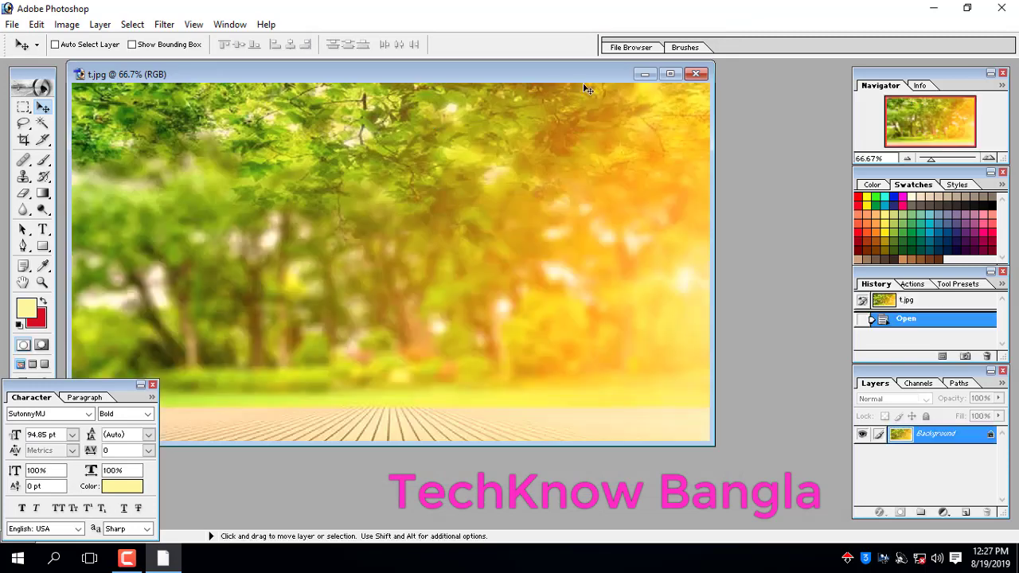
left_click(675, 73)
scroll(467, 181, "down", 3)
scroll(467, 181, "up", 2)
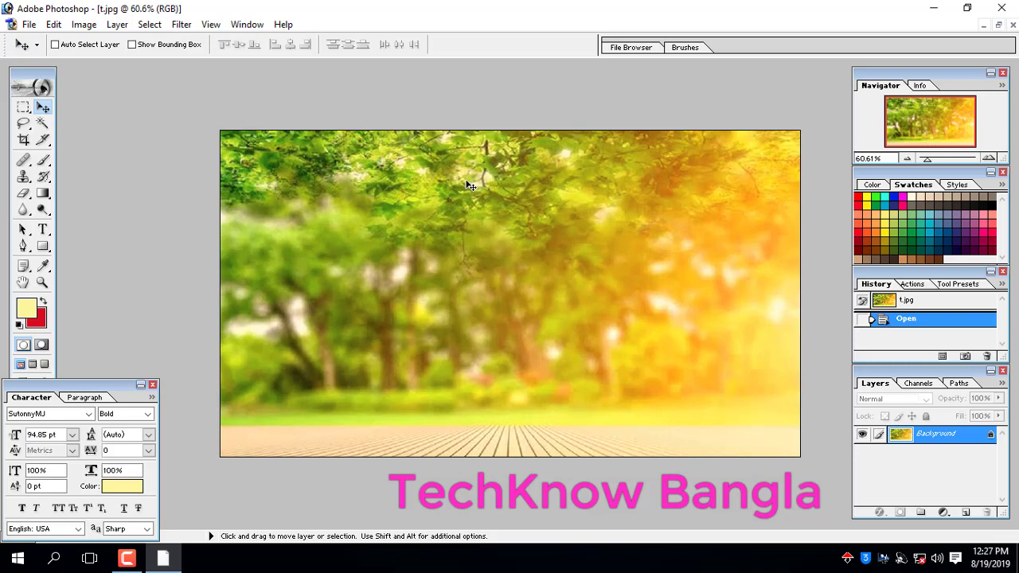
Check the pixel width and height of t.jpg in the Image Size settings without changing them.
left_click(83, 25)
left_click(112, 139)
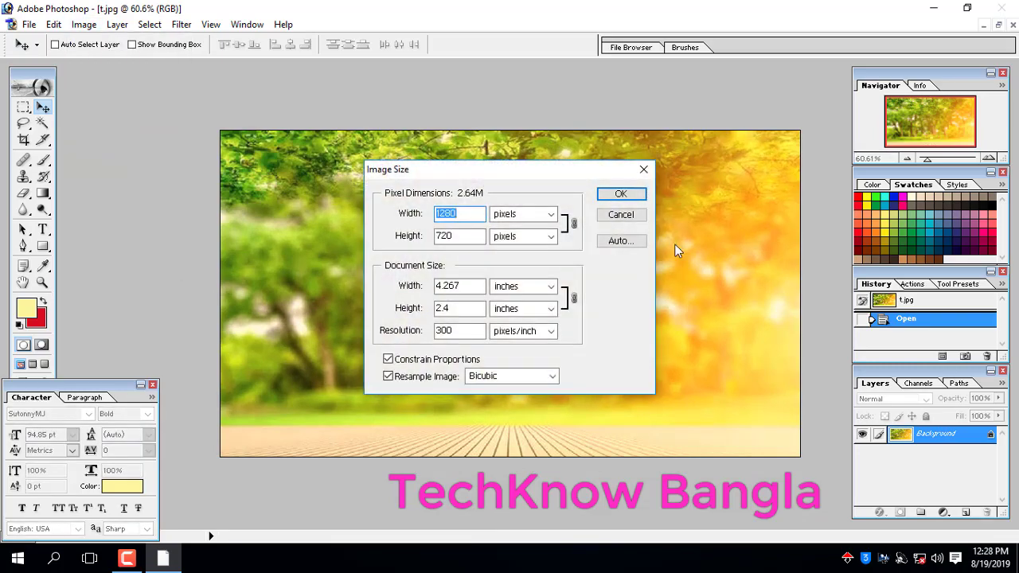
left_click(481, 213)
left_click(620, 194)
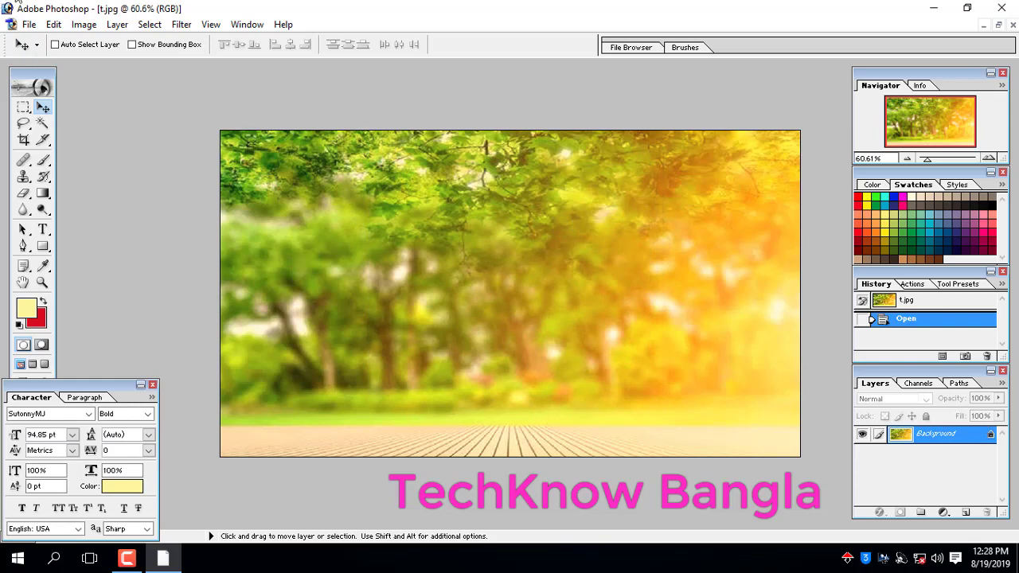
Apply a Gaussian Blur to the tree background image, keeping the radius already set.
left_click(182, 25)
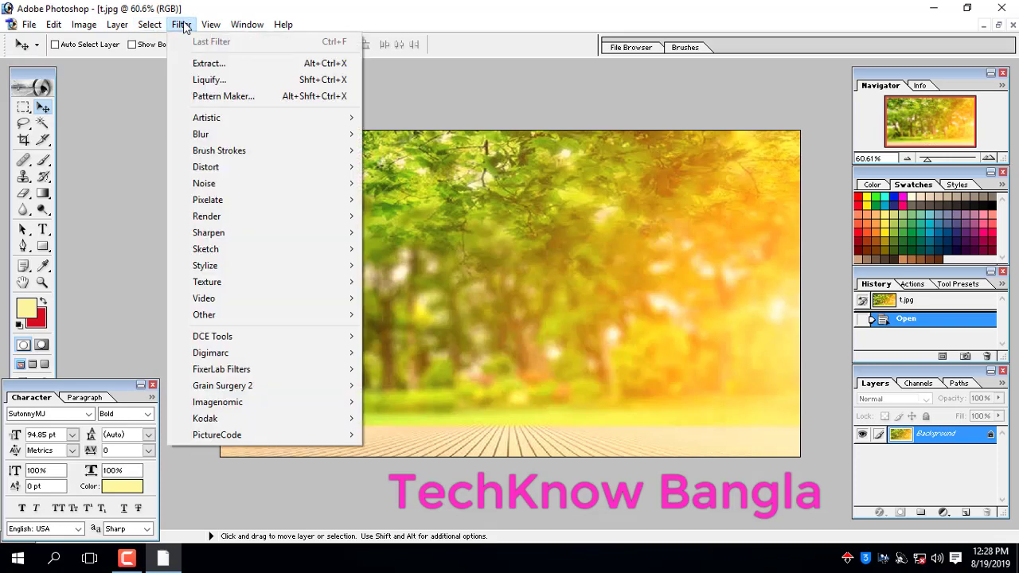
mouse_move(224, 135)
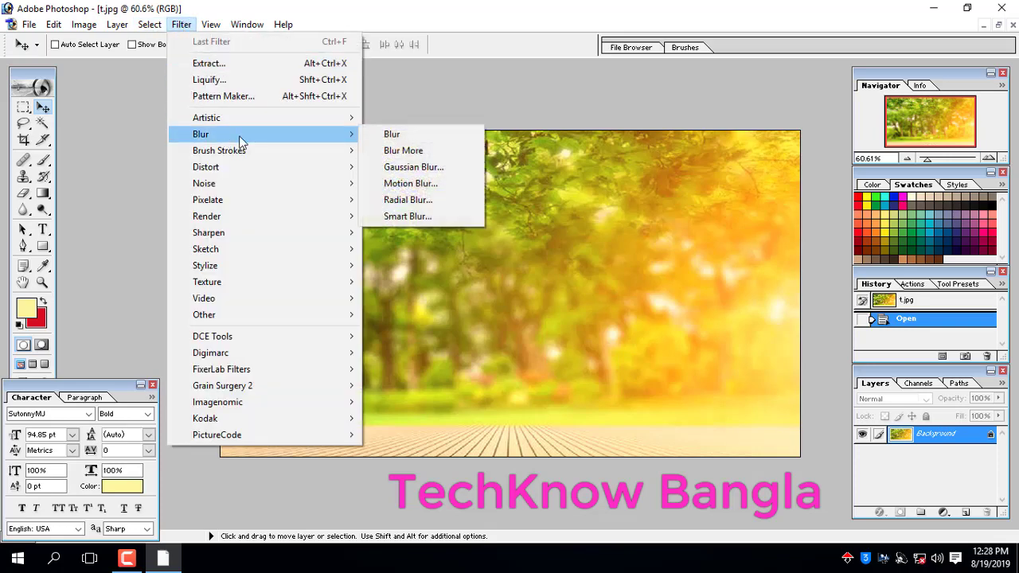
left_click(428, 170)
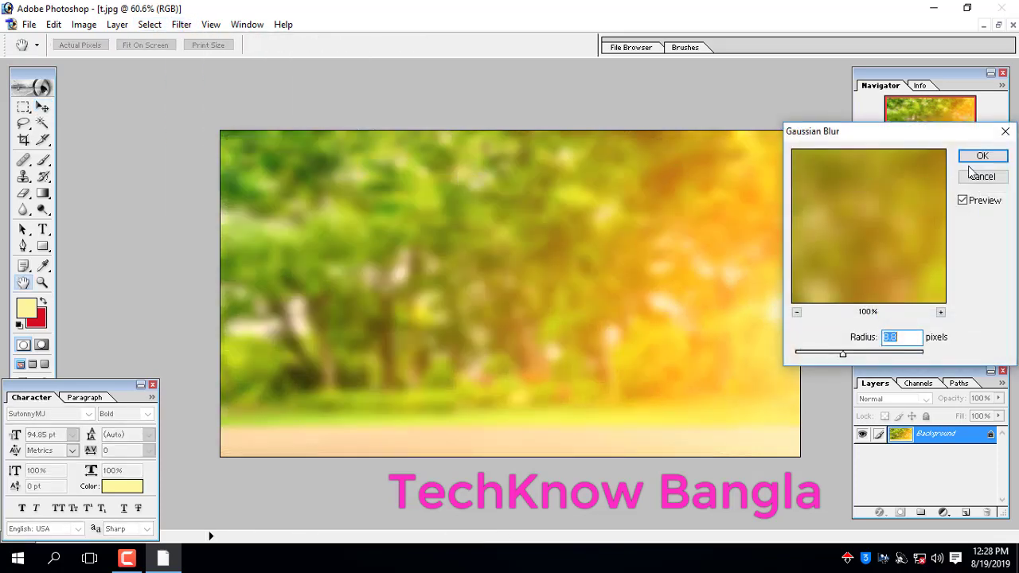
left_click(984, 156)
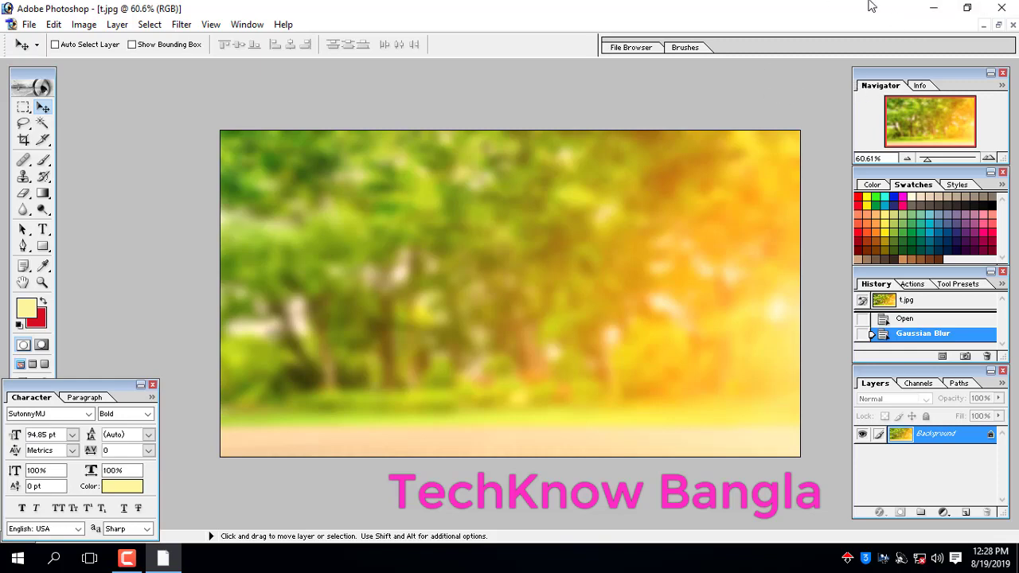
Open the photo IMG_0235 from the Me folder inside Thumbnail.
left_click(29, 24)
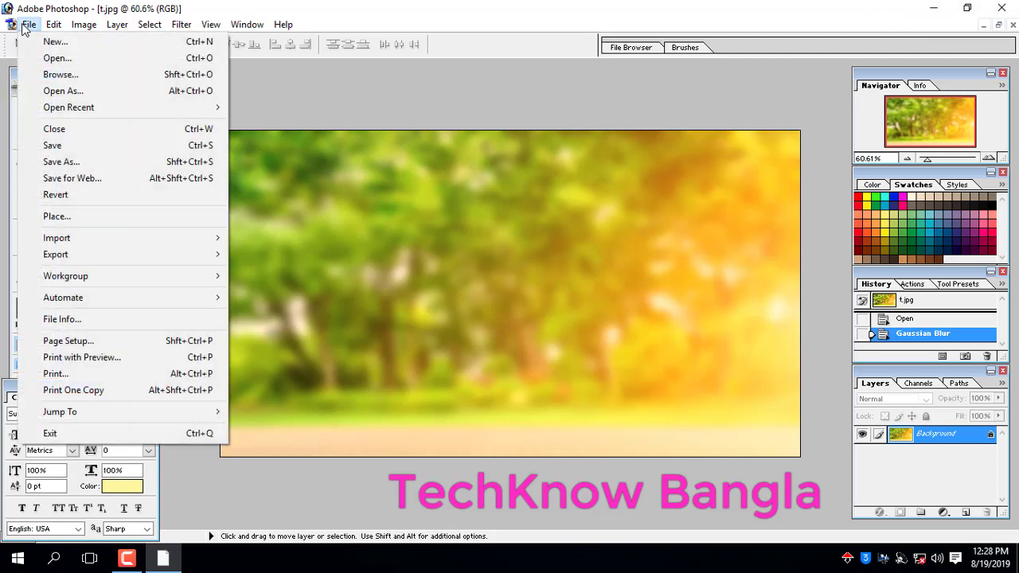
left_click(57, 58)
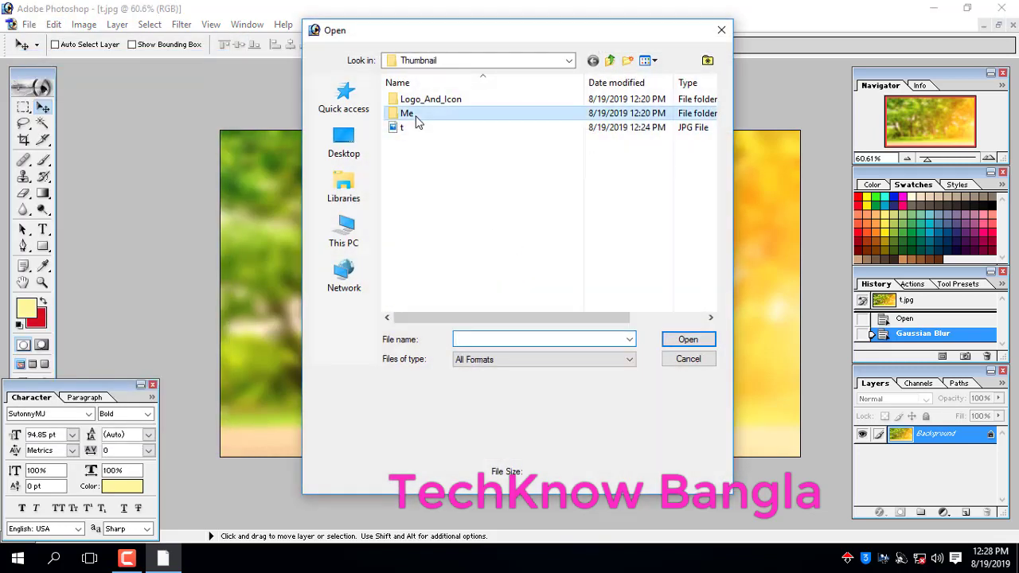
double_click(414, 115)
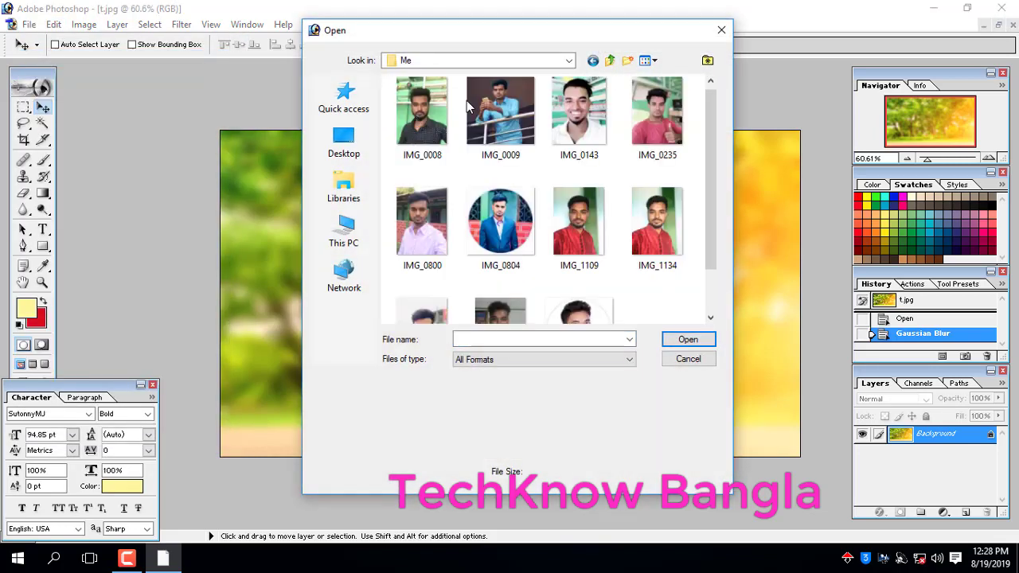
left_click_drag(714, 143, 737, 129)
double_click(645, 142)
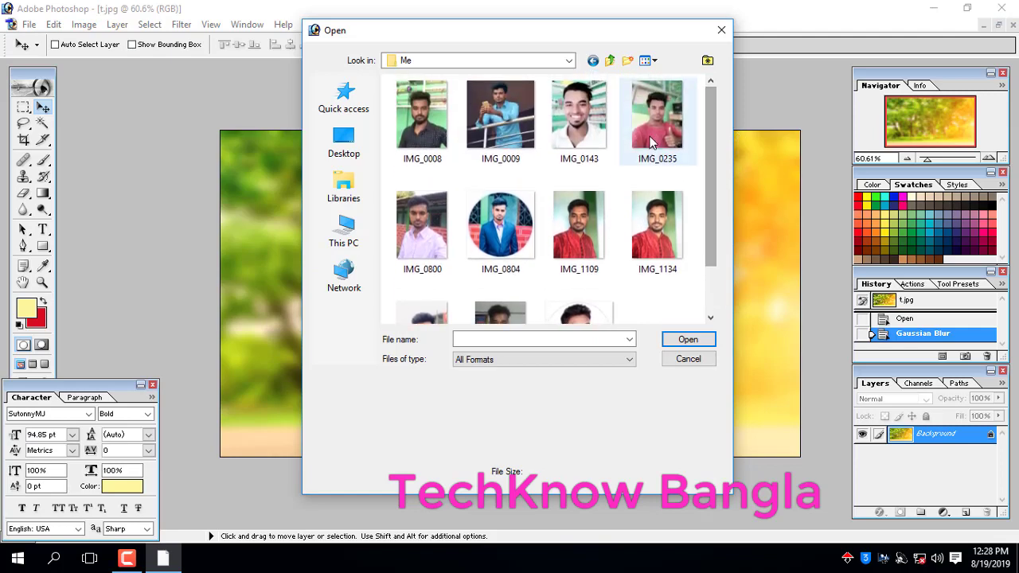
left_click(317, 80)
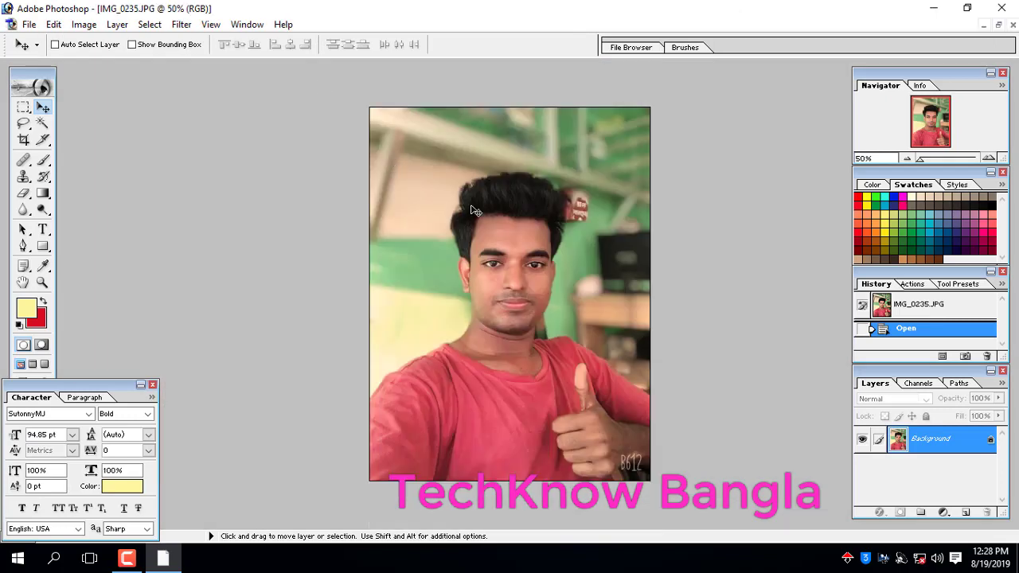
Try selecting the green wall behind the man with the Magic Wand, then deselect it.
left_click(42, 123)
left_click(377, 250)
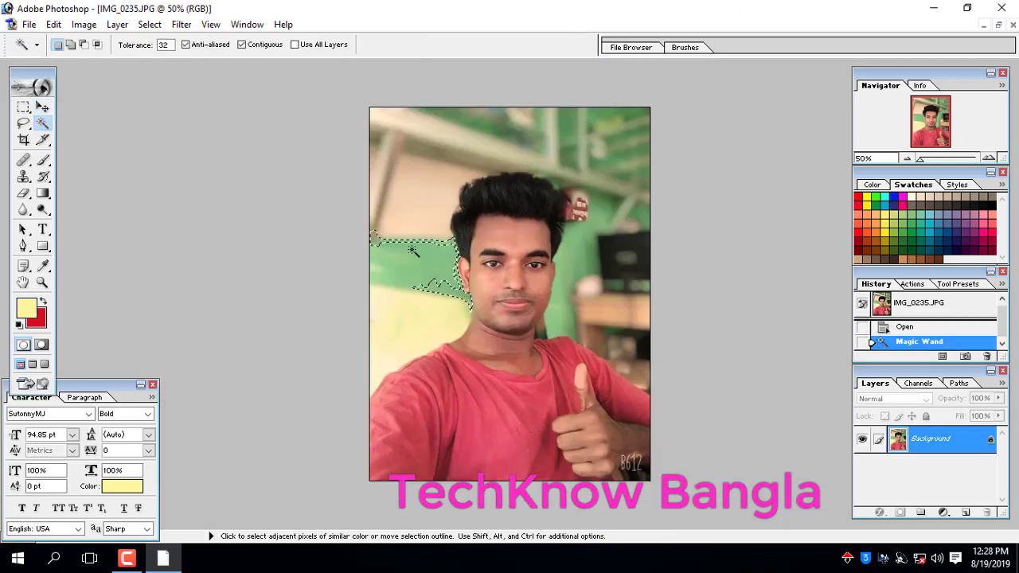
left_click(372, 254)
left_click(316, 244)
left_click(42, 106)
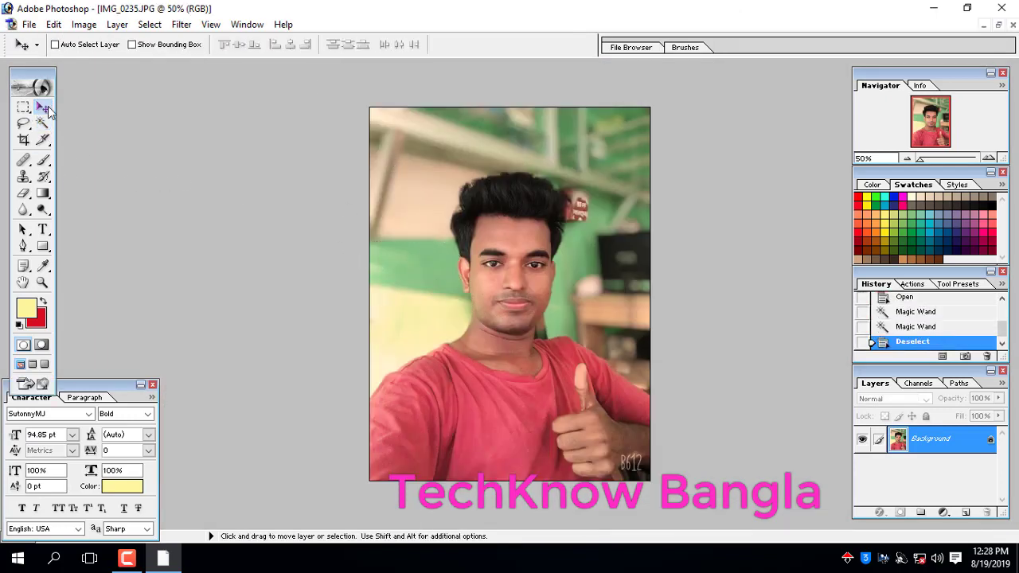
Activate the Pen tool and examine the man's outline up close from the hair down to the shirt.
key("p")
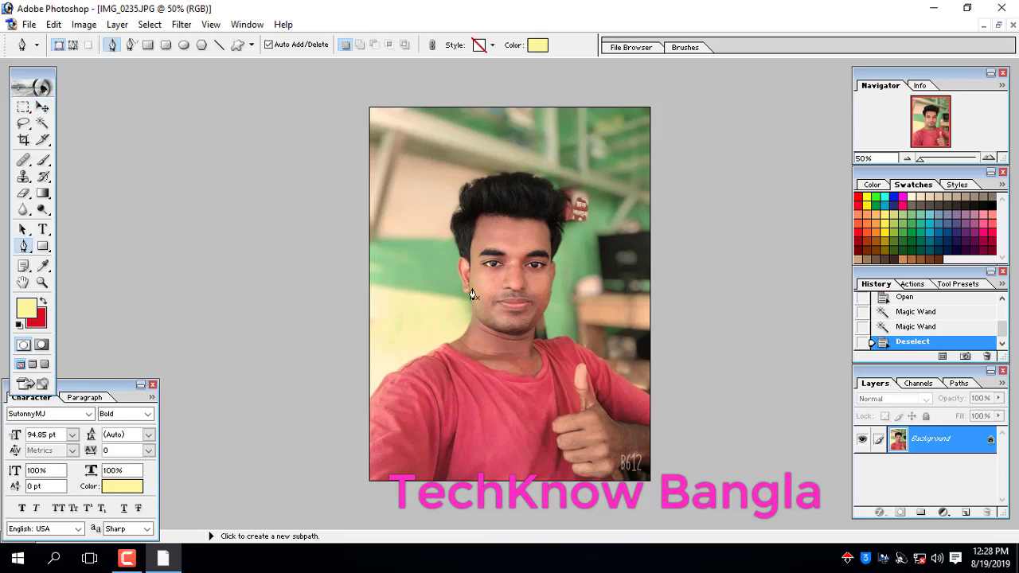
scroll(469, 294, "up", 4)
scroll(407, 421, "down", 2)
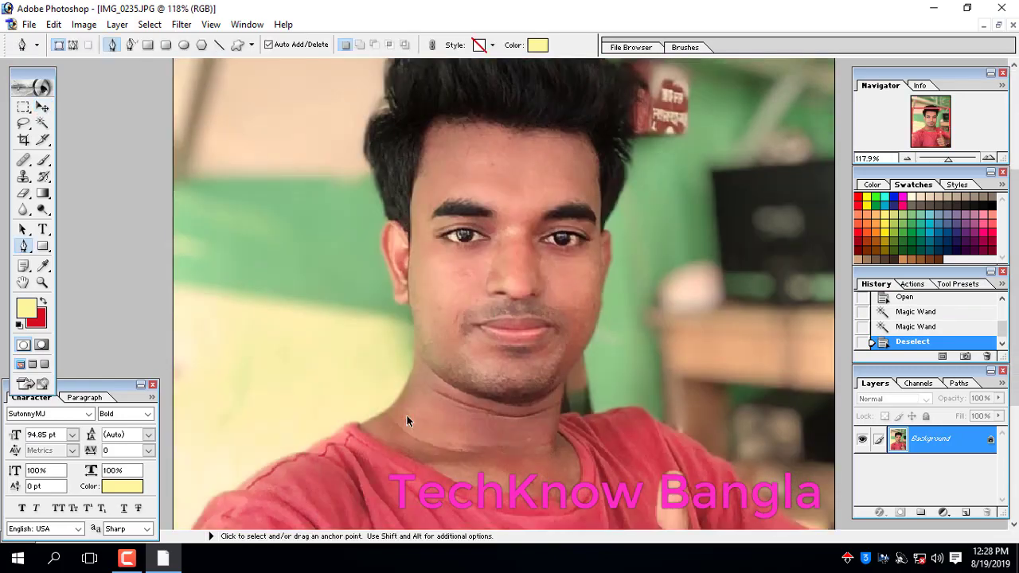
scroll(407, 421, "down", 4)
scroll(406, 420, "up", 5)
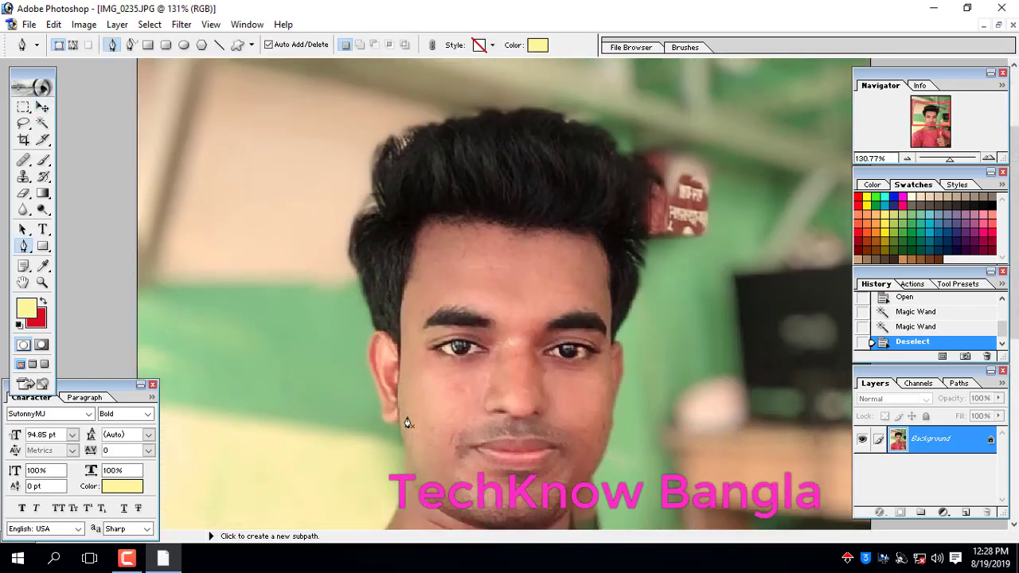
scroll(406, 422, "down", 4)
scroll(407, 422, "up", 1)
scroll(406, 430, "down", 3)
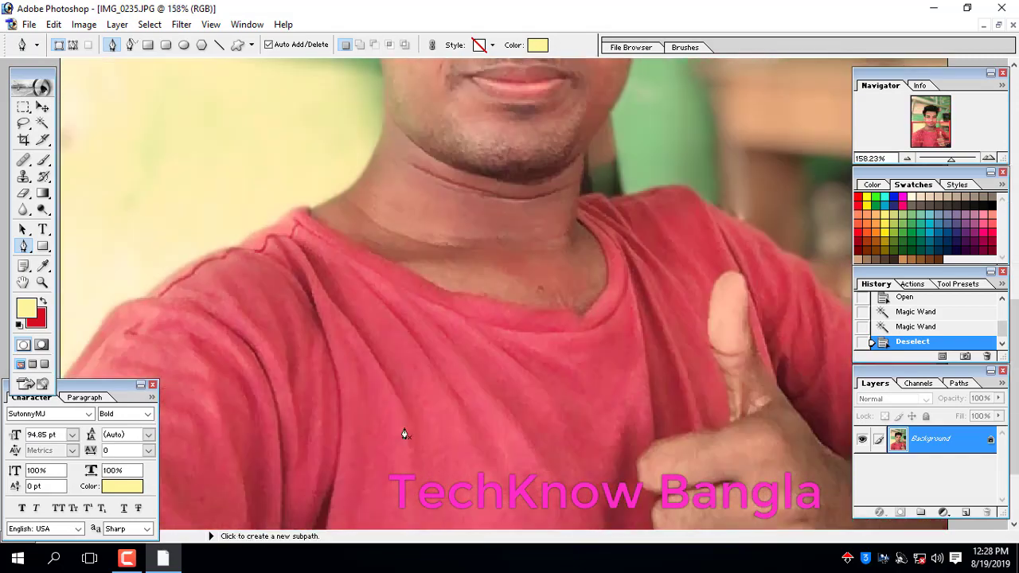
scroll(405, 434, "down", 2)
scroll(111, 388, "down", 10)
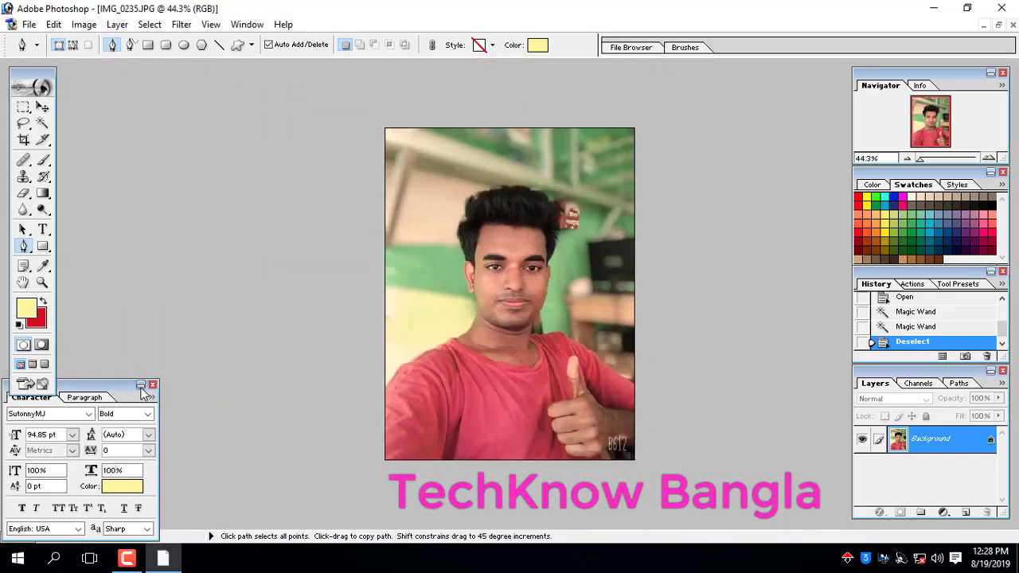
scroll(142, 393, "up", 1)
Copy the portrait photo onto the blurred t.jpg background as a new layer and maximize the t.jpg window.
left_click(42, 107)
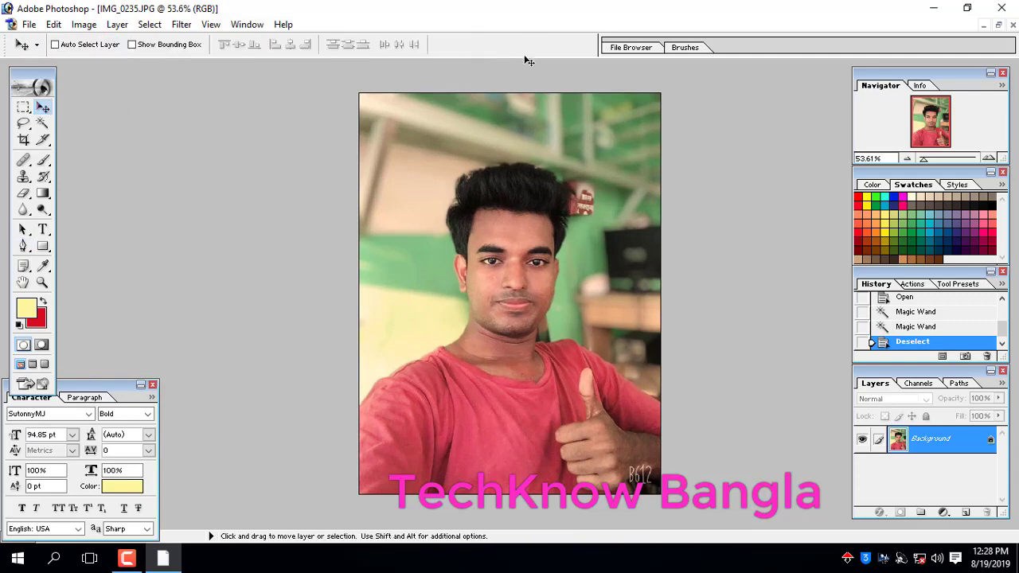
left_click(998, 24)
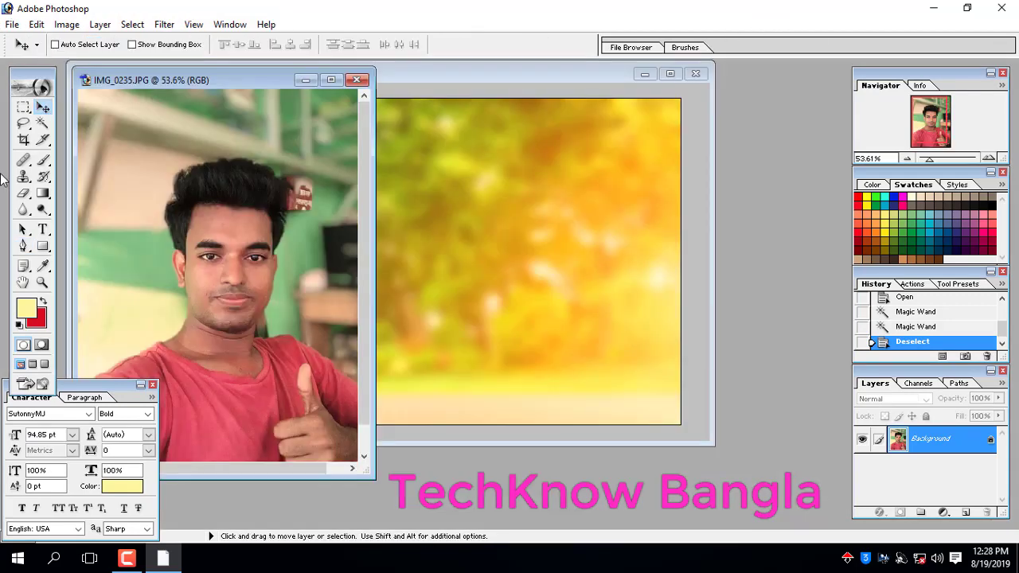
left_click_drag(199, 188, 478, 166)
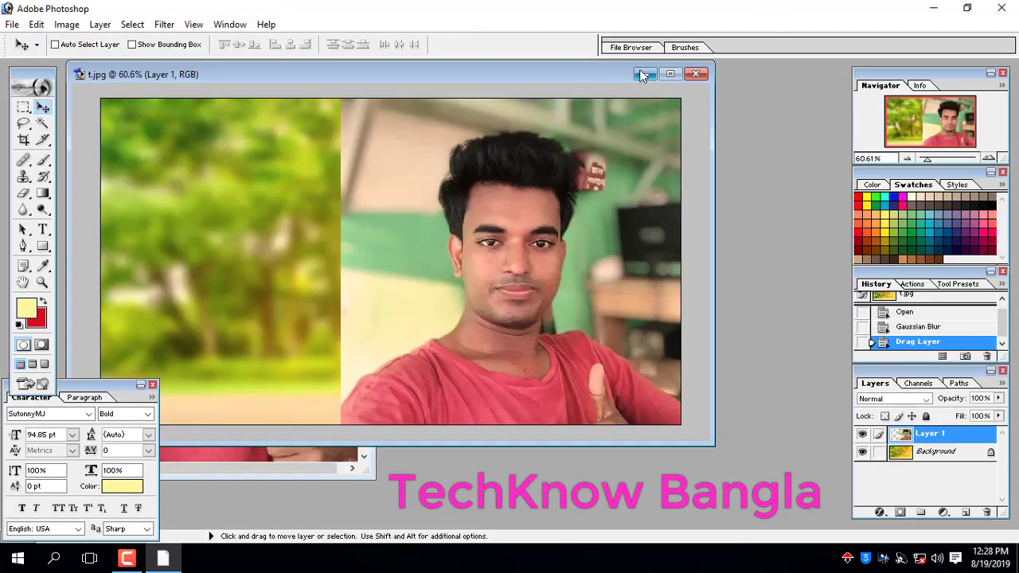
left_click(670, 74)
scroll(634, 235, "down", 2)
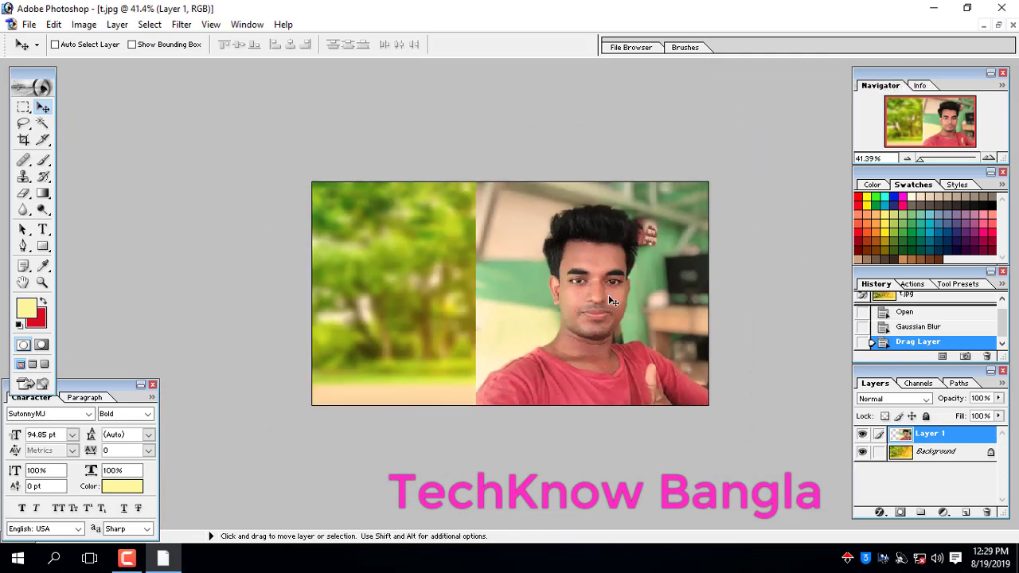
Move the portrait layer to the left side of the background, scale it proportionally to 74.9%, and align it with the canvas's left edge.
left_click_drag(585, 275, 422, 274)
key("ctrl+t")
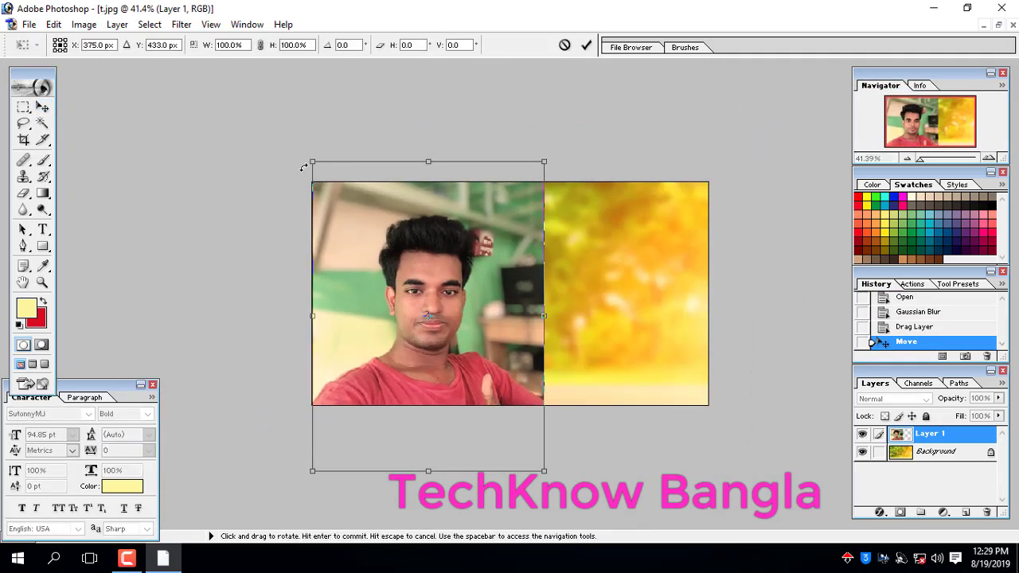
left_click_drag(309, 160, 378, 166)
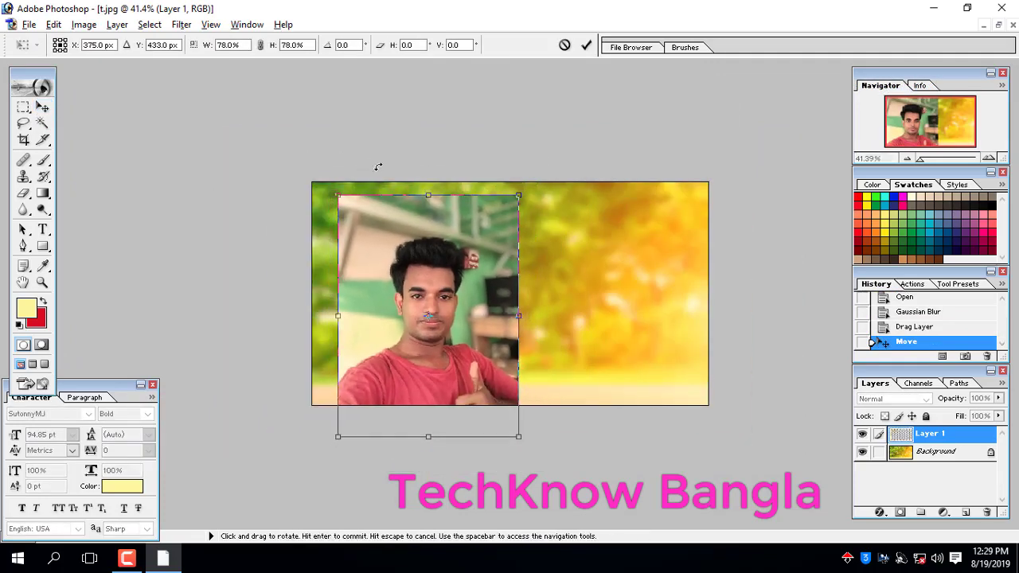
left_click_drag(393, 289, 410, 252)
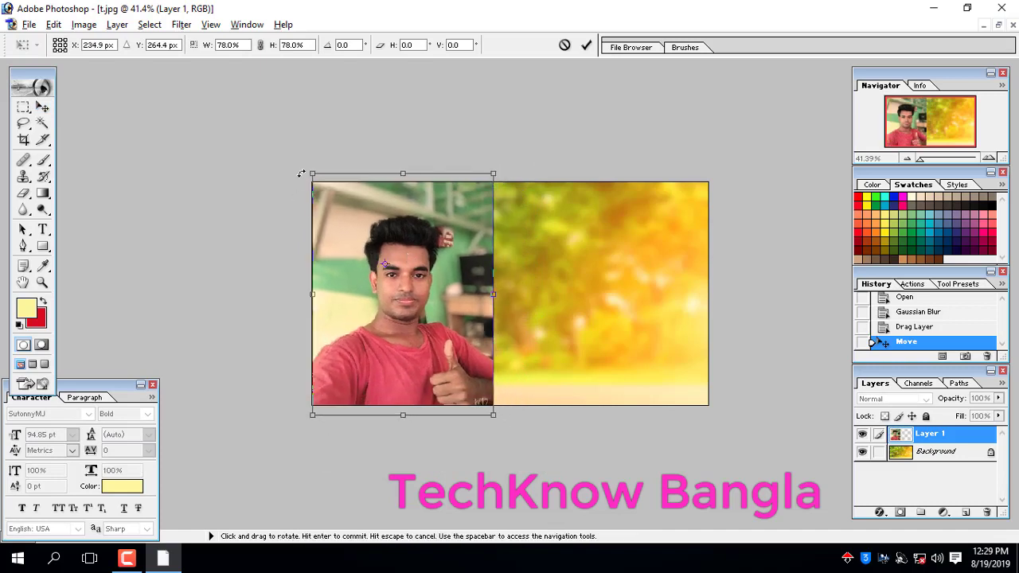
mouse_move(312, 174)
left_mouse_down()
mouse_move(324, 177)
mouse_move(306, 177)
left_mouse_up()
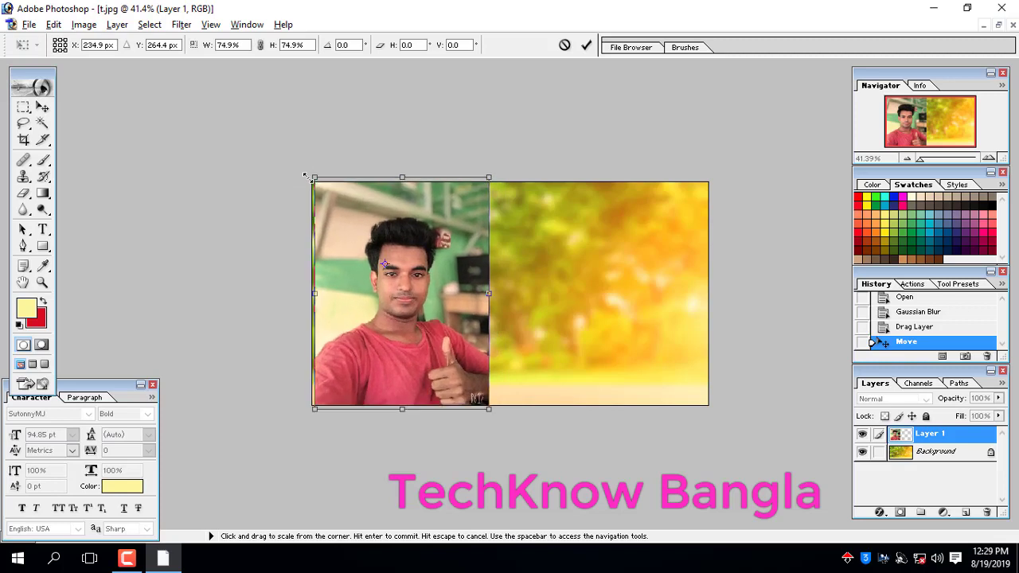
key("Left")
key("Left")
key("Left")
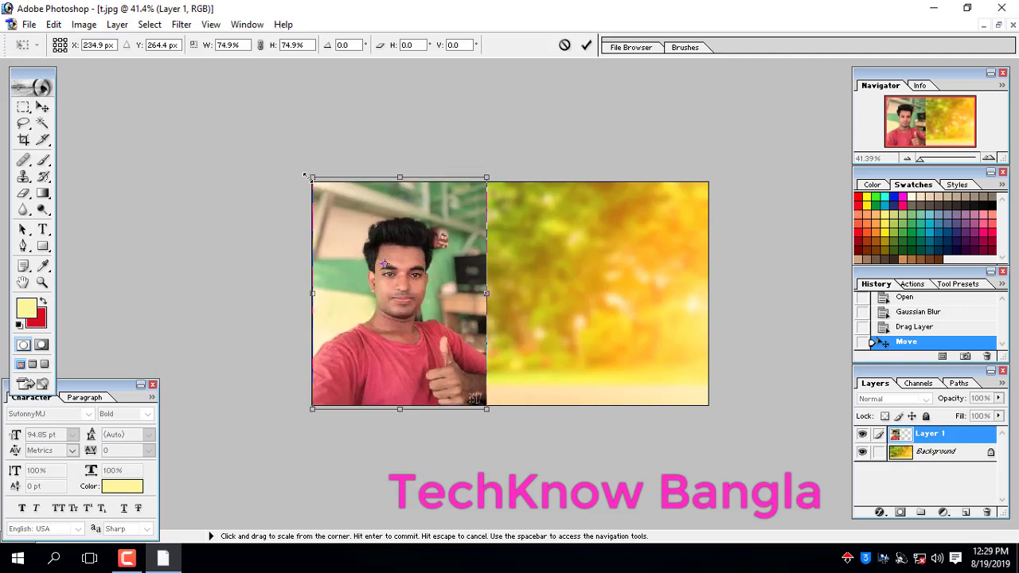
key("Return")
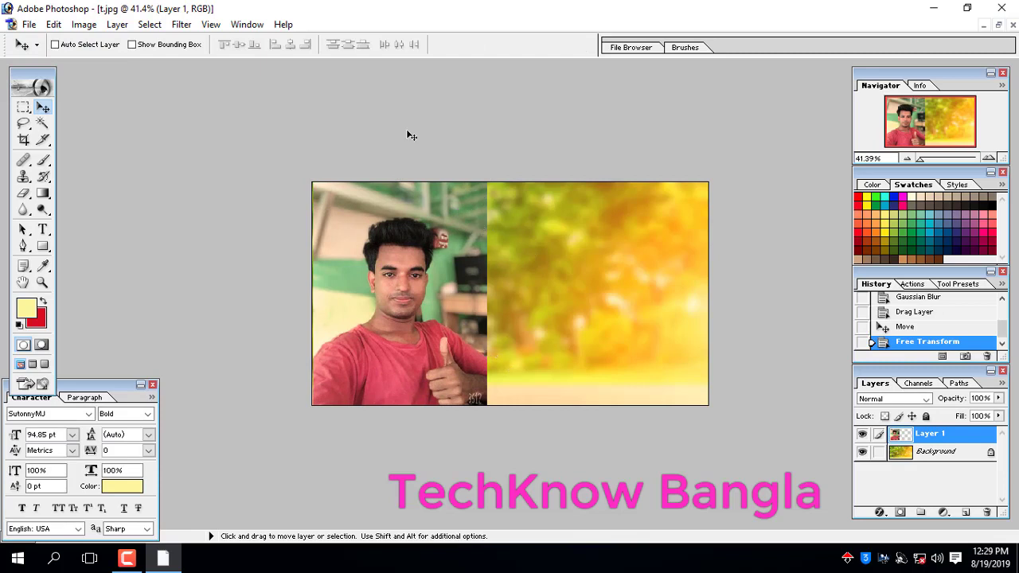
Soften the portrait layer's right edge by clearing a 20 px feathered rectangular selection beside it four times, and deselect.
left_click(210, 24)
left_click(263, 164)
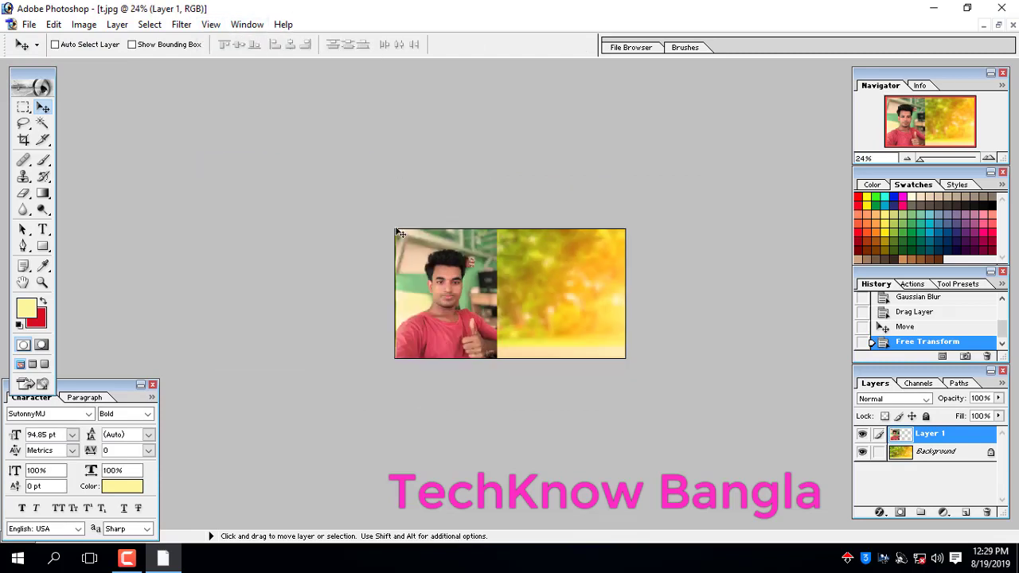
scroll(457, 291, "up", 5)
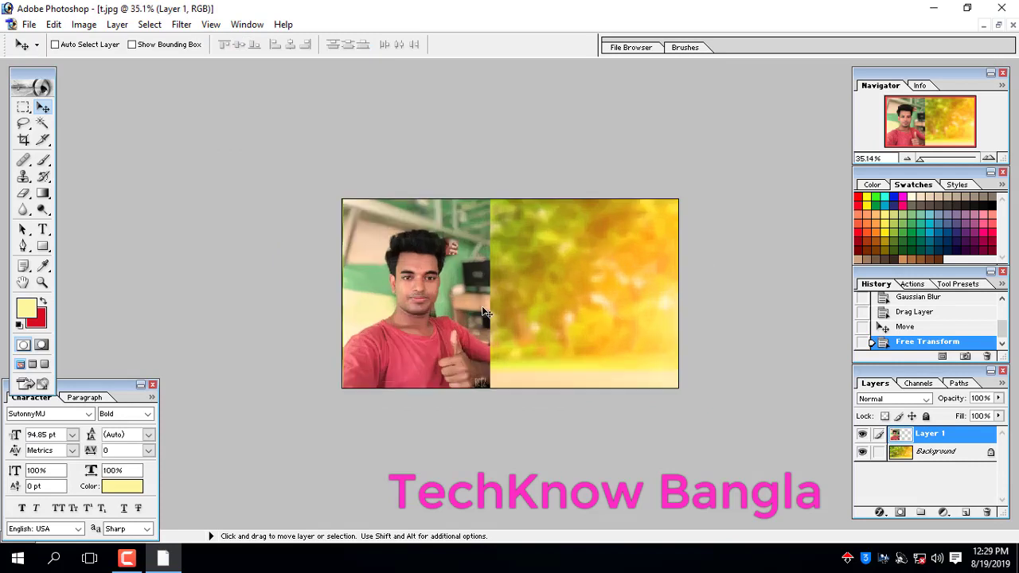
left_click(21, 109)
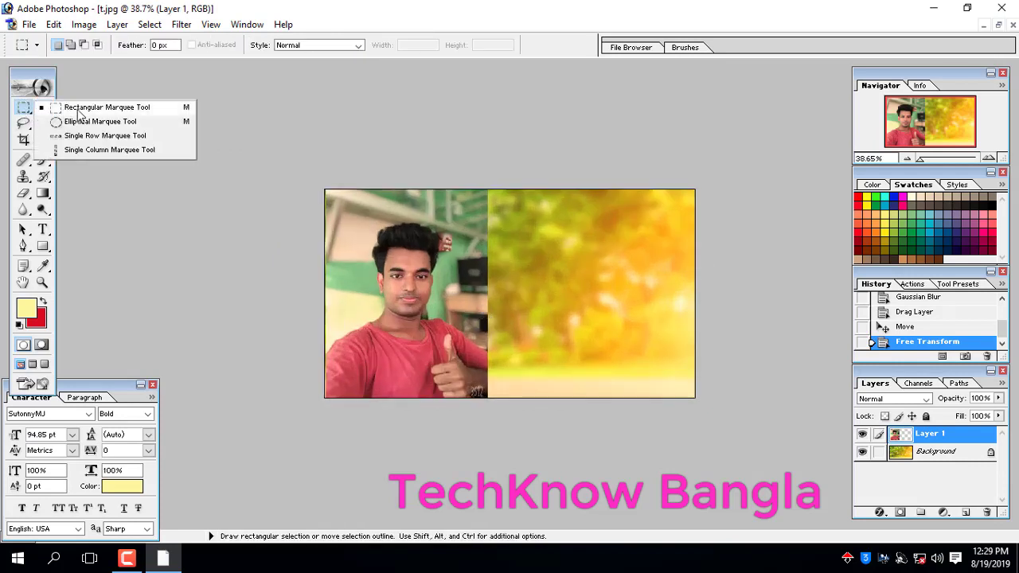
left_click(78, 114)
left_click(158, 45)
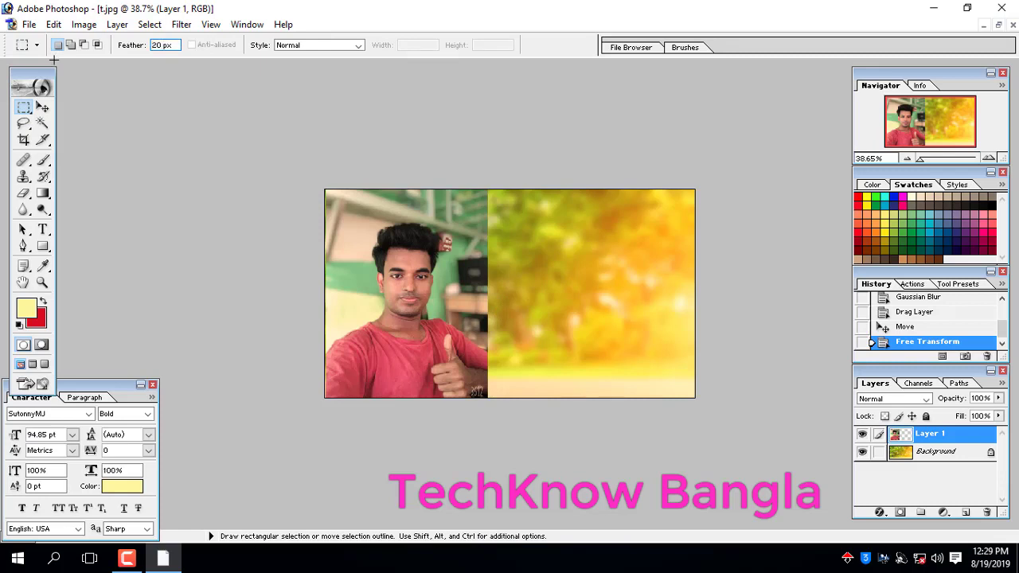
left_click_drag(633, 155, 494, 491)
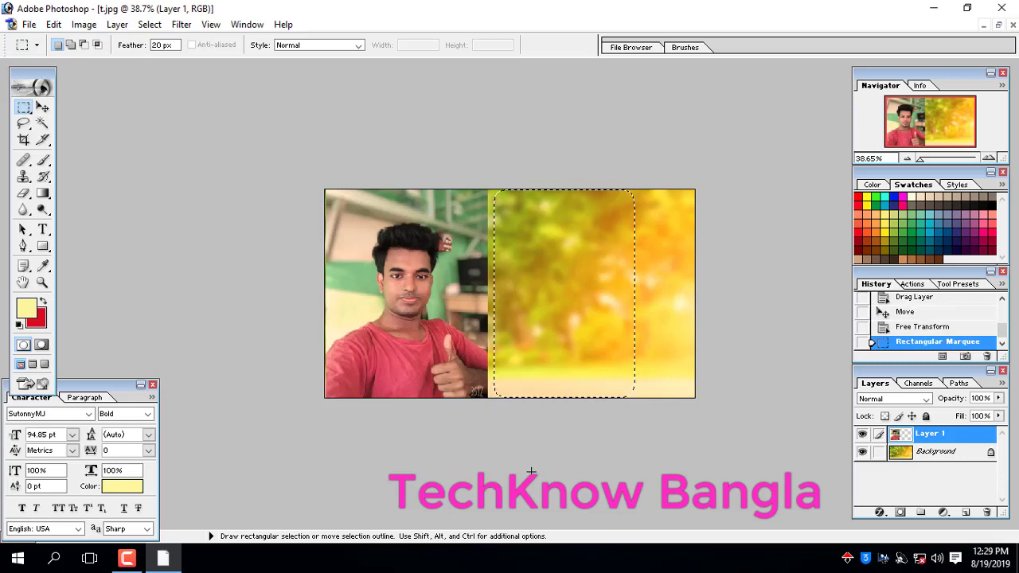
key("Delete")
key("Delete")
key("Delete")
key("Delete")
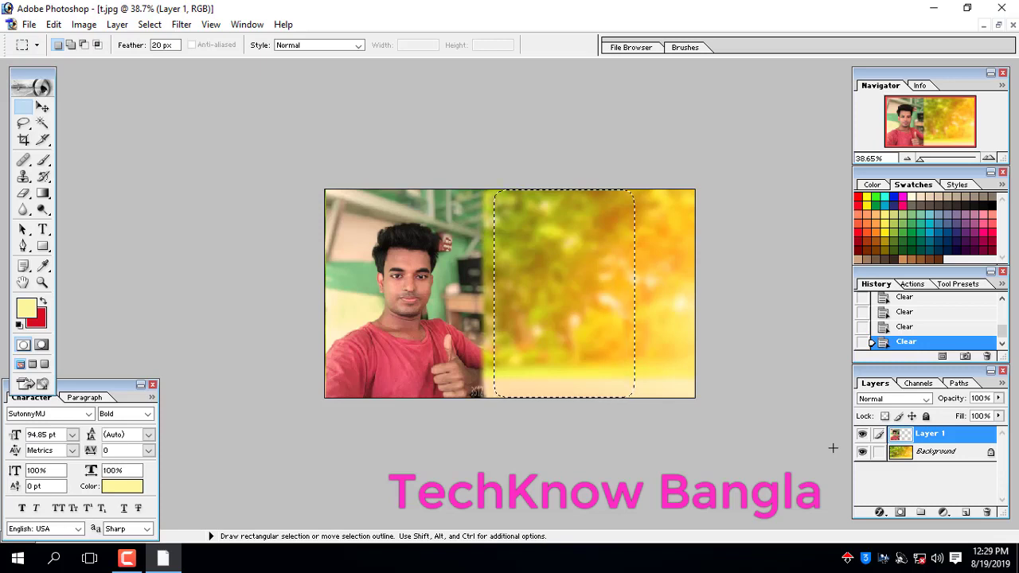
key("w")
key("ctrl+d")
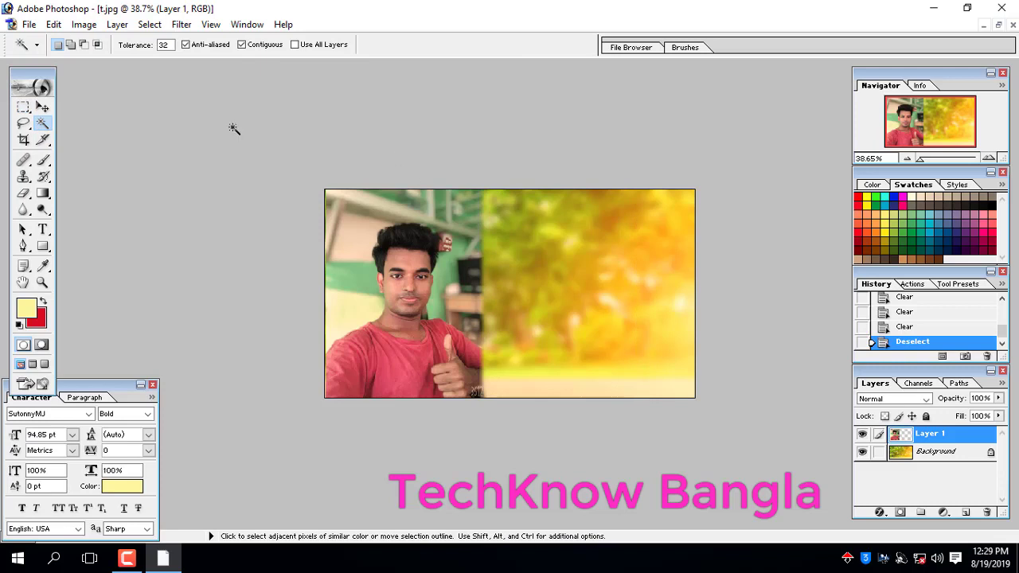
left_click(43, 108)
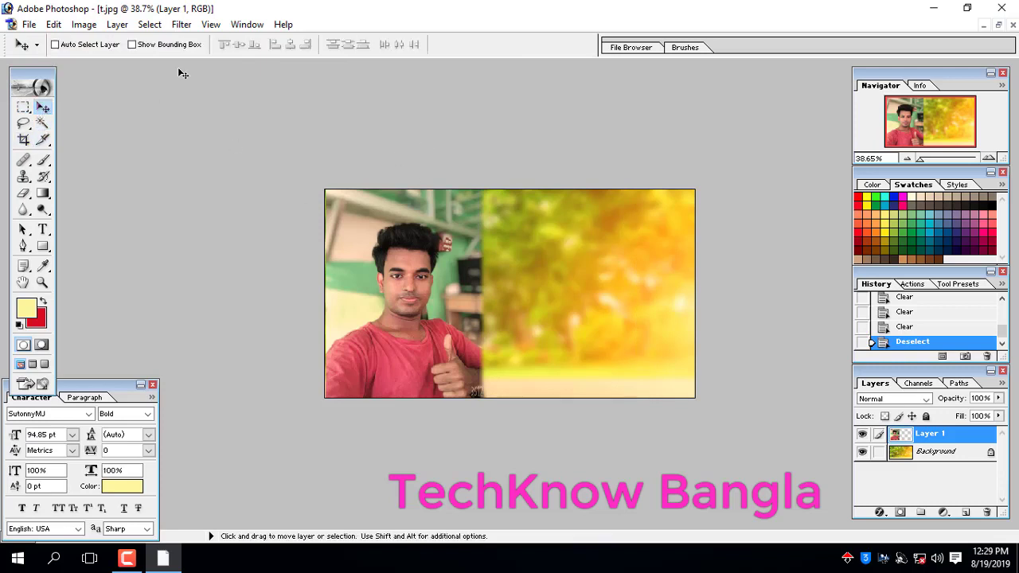
Open the YouTube logo image IMG_1888 from the Logo_And_Icon folder inside Thumbnail.
left_click(28, 24)
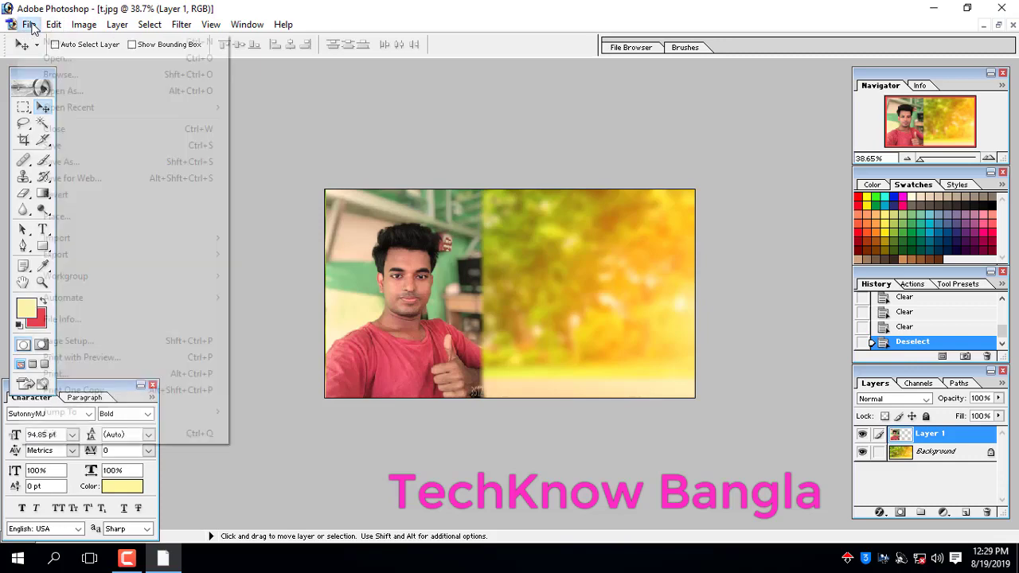
mouse_move(53, 24)
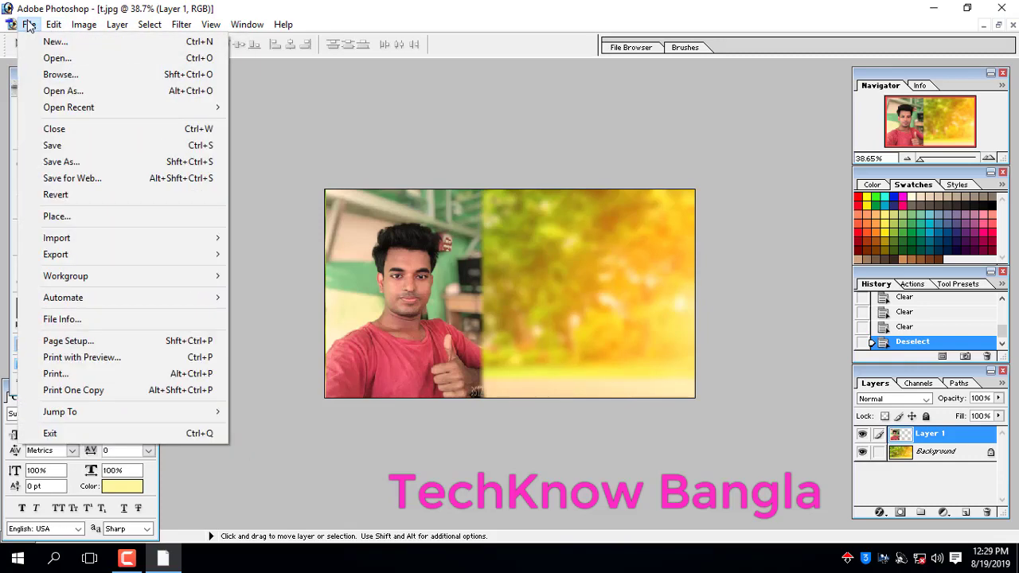
left_click(56, 60)
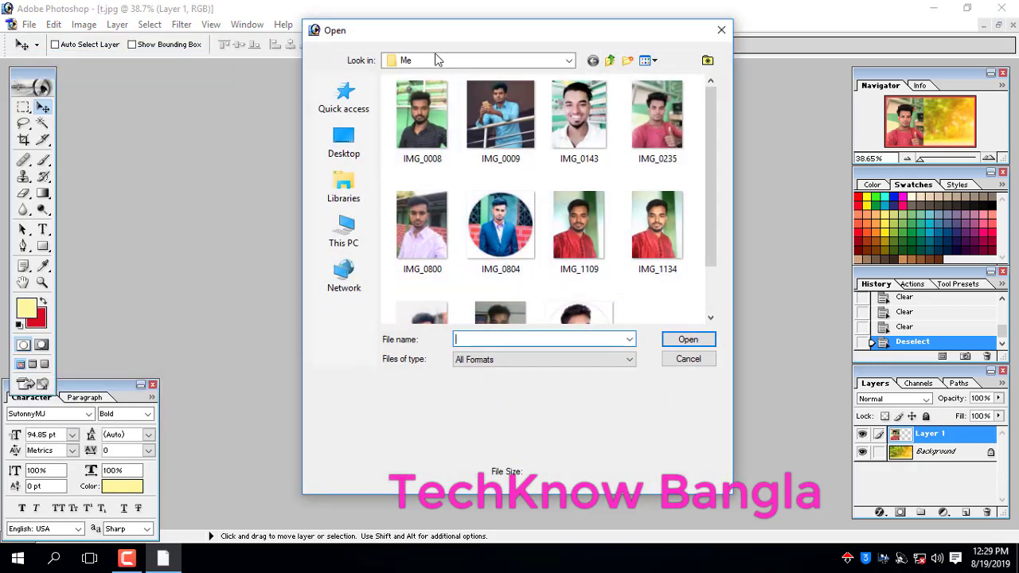
left_click(436, 60)
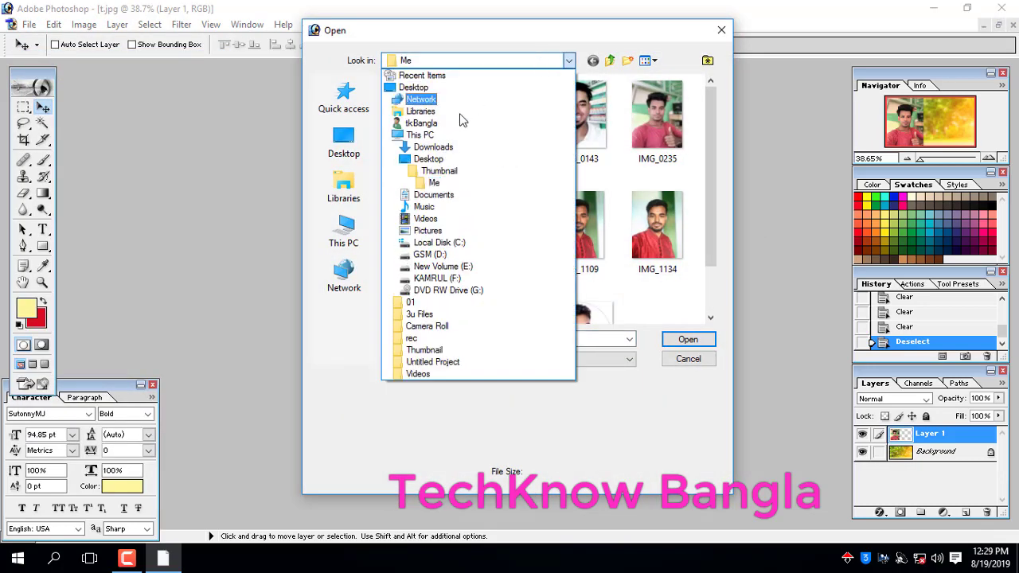
left_click(448, 172)
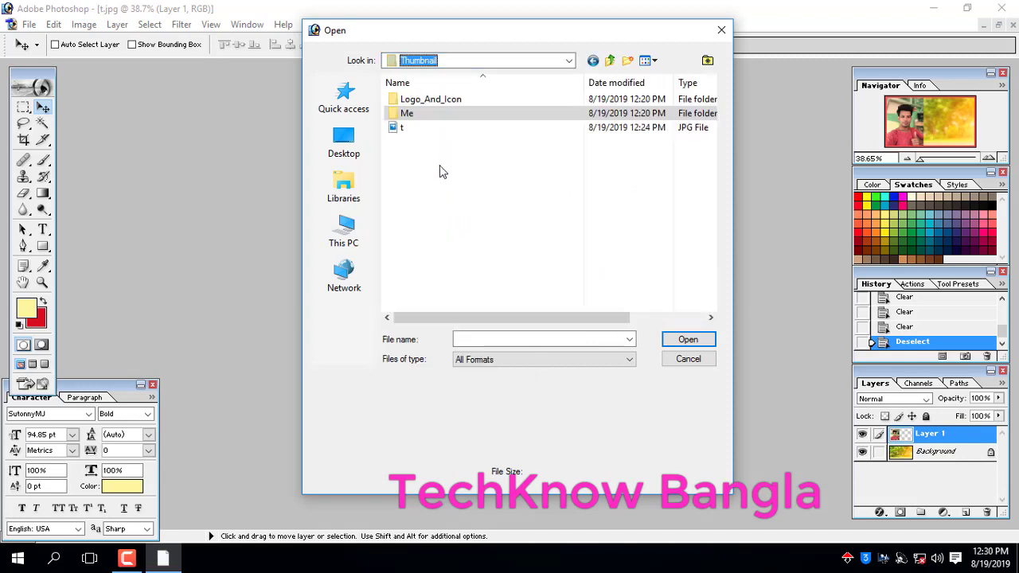
double_click(437, 100)
double_click(503, 127)
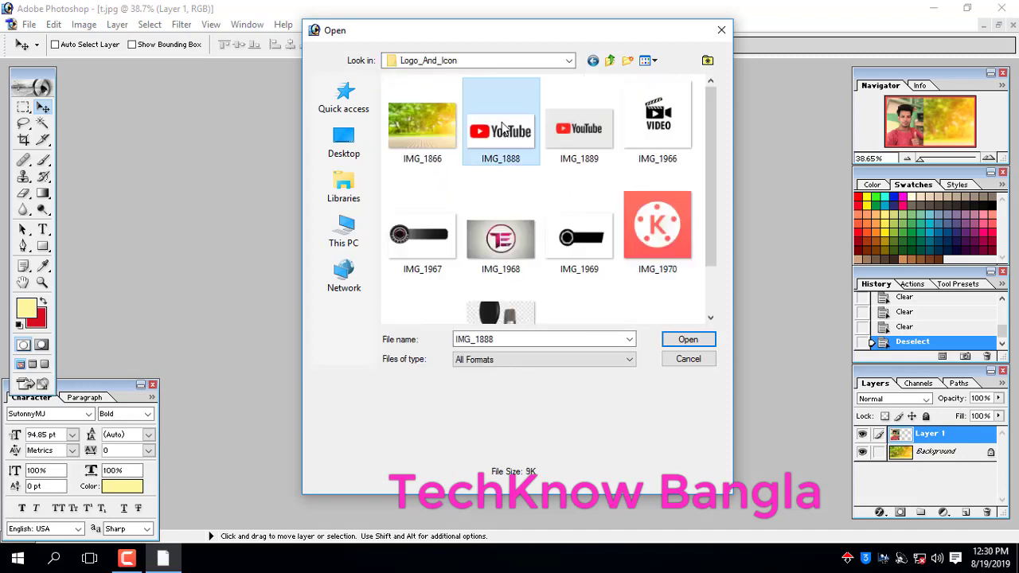
Copy the whole YouTube logo image onto t.jpg as a new layer, maximize t.jpg, and move the logo fully inside the canvas.
left_click_drag(443, 92, 665, 77)
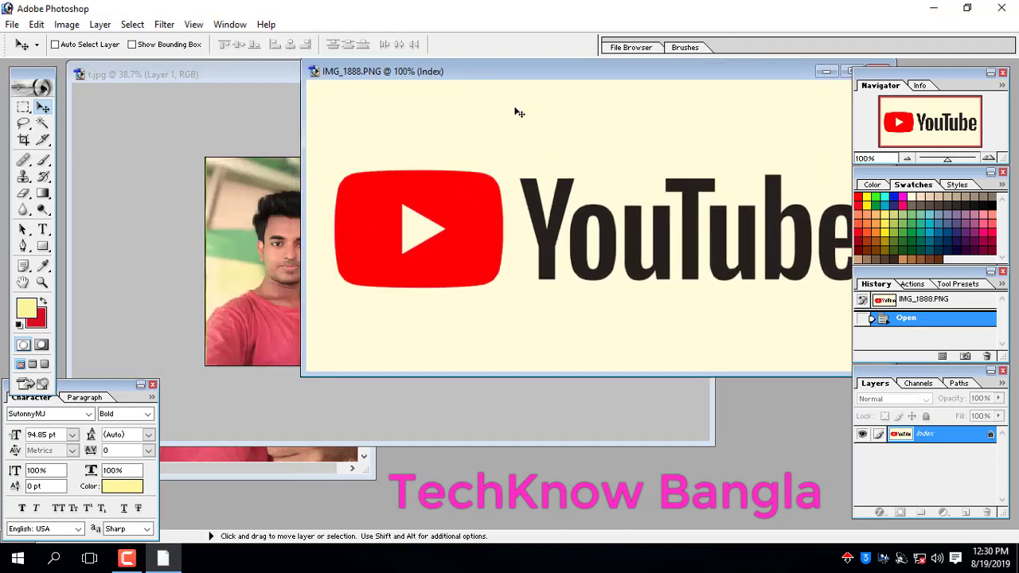
left_click_drag(617, 71, 867, 61)
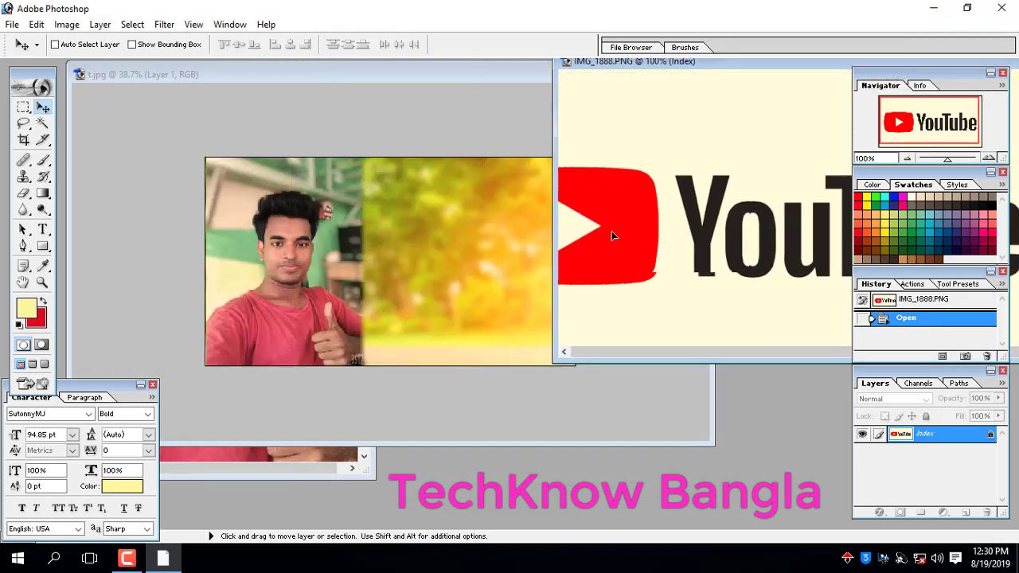
left_click_drag(611, 236, 448, 252)
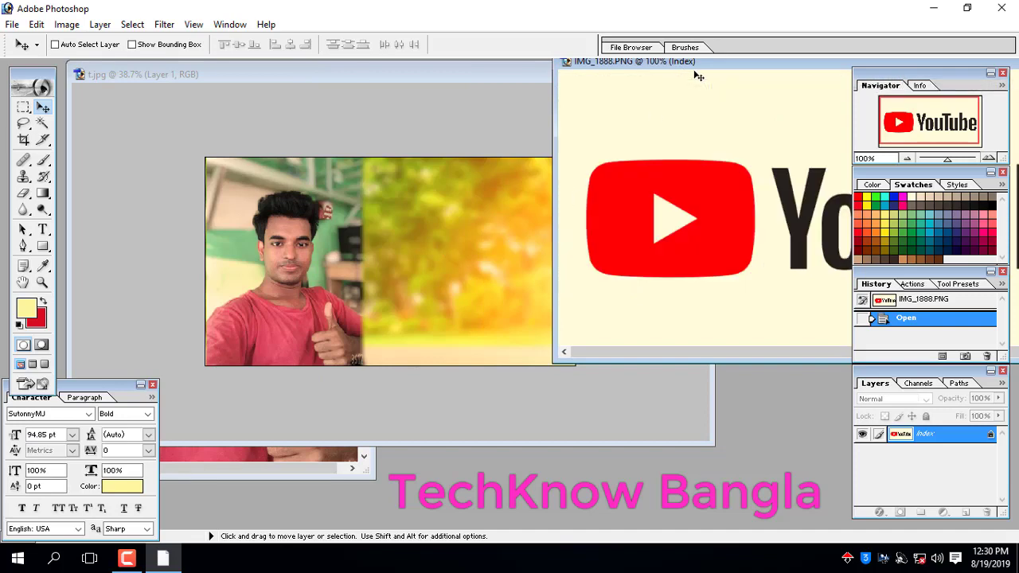
key("ctrl+a")
left_click_drag(734, 150, 450, 214)
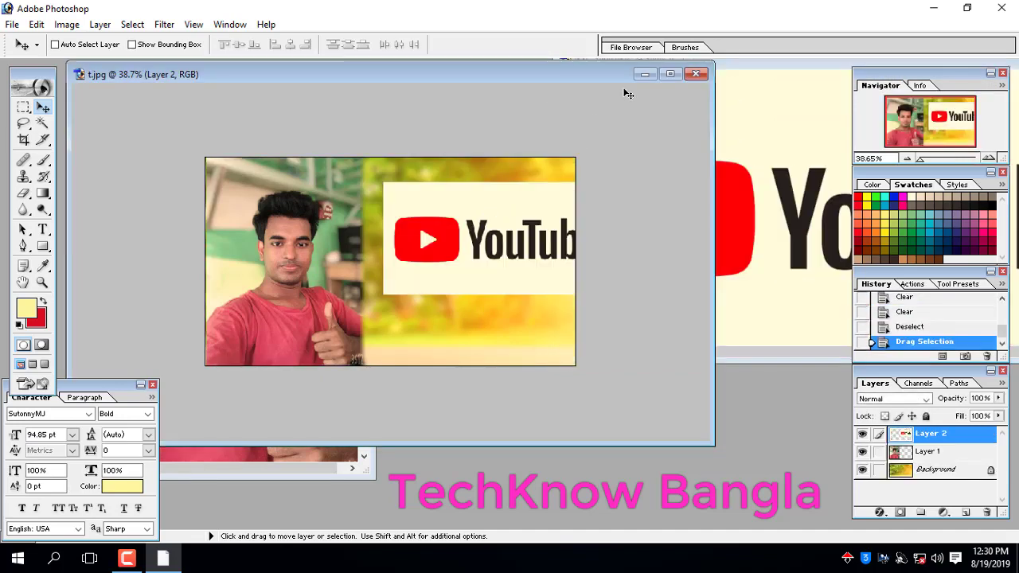
left_click(671, 74)
left_click_drag(639, 243, 541, 257)
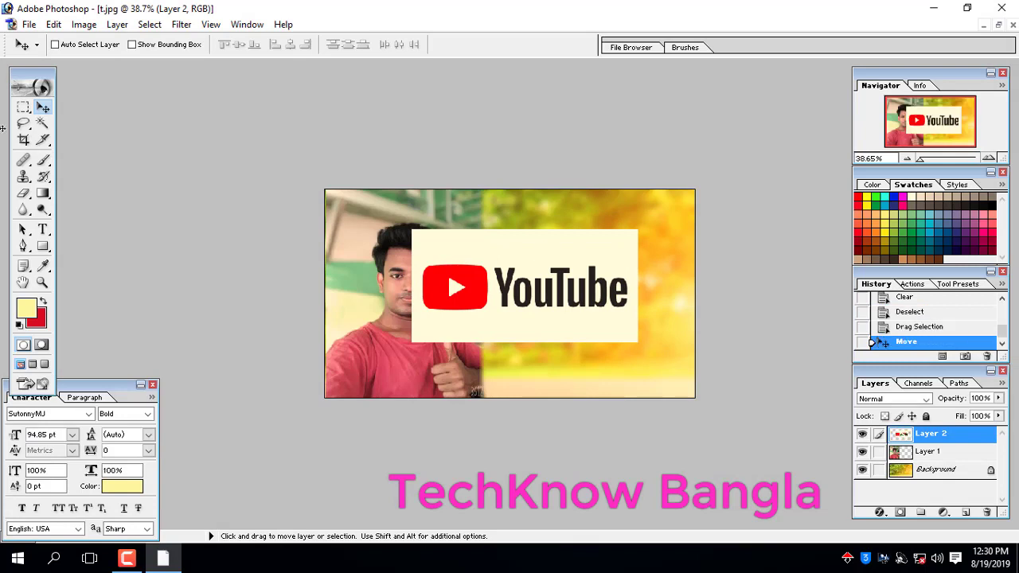
left_click(24, 108)
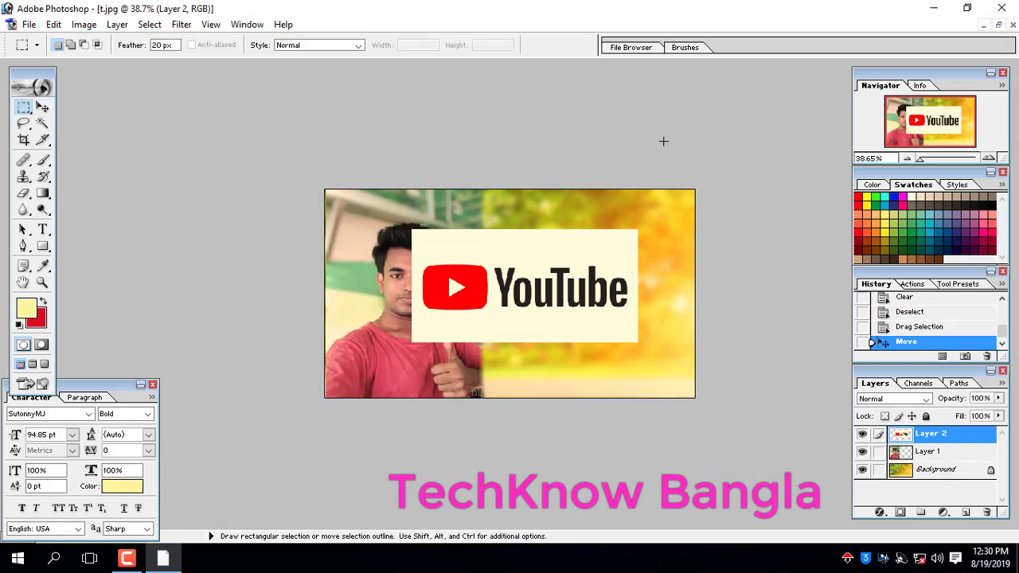
left_click_drag(663, 141, 811, 257)
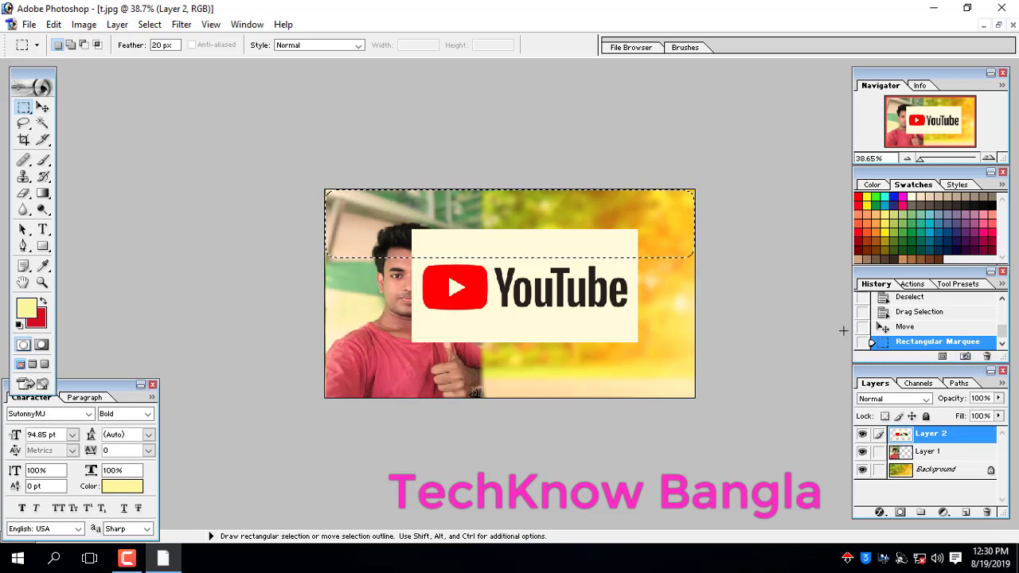
left_click(24, 108)
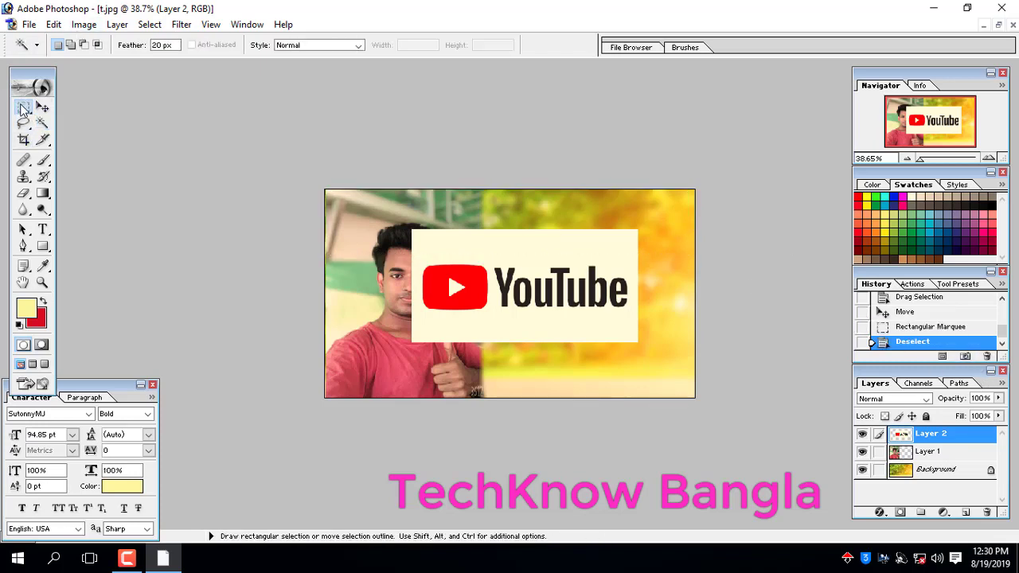
Trim the cream margins above and below the YouTube logo using rectangular selections with a 0 px feather.
left_click_drag(172, 46, 83, 28)
left_click_drag(783, 258, 785, 258)
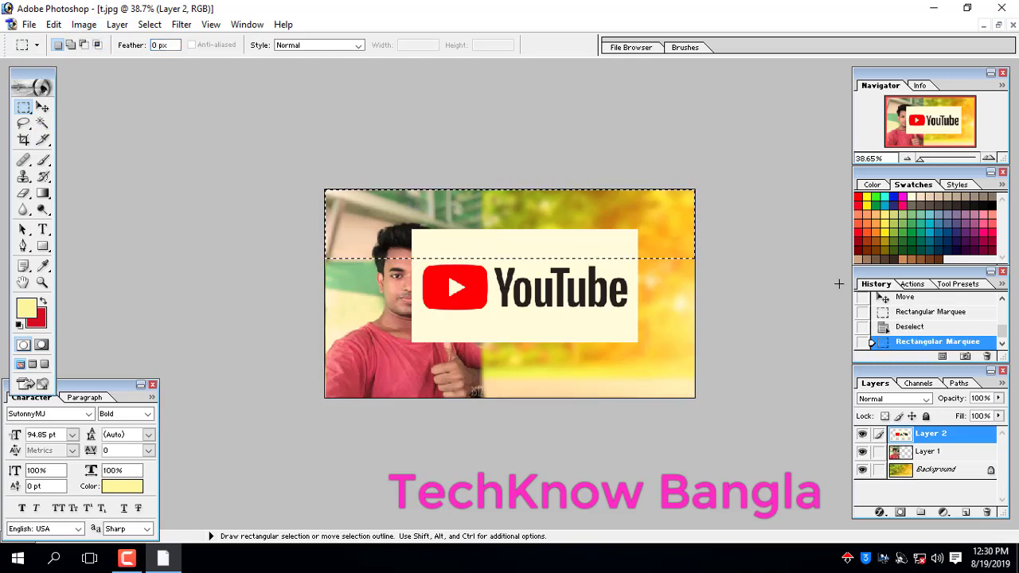
key("Delete")
key("ctrl+d")
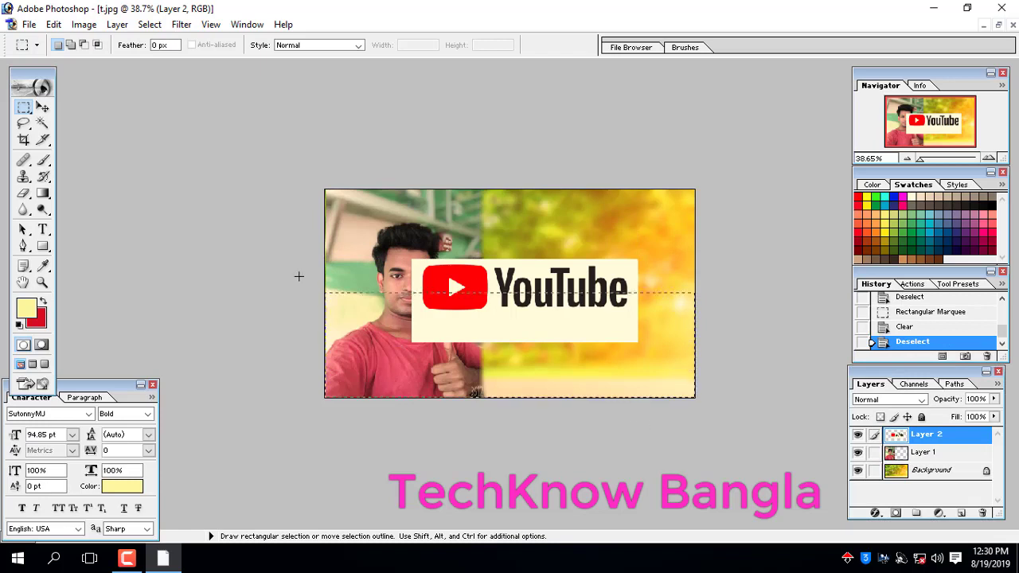
left_click_drag(298, 277, 318, 312)
key("Delete")
key("ctrl+d")
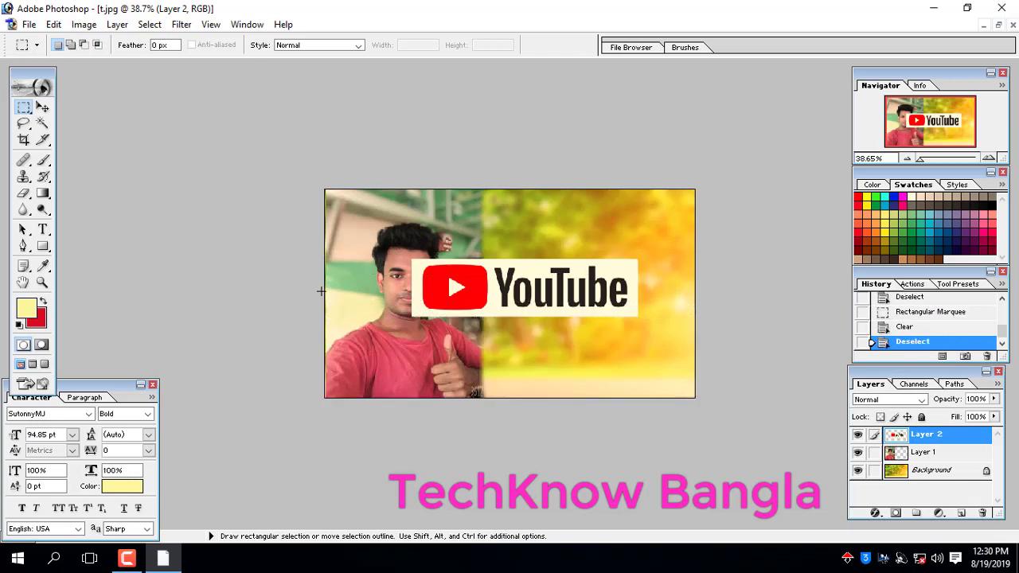
Trim the cream margins at the YouTube logo's left and right ends with rectangular selections, then deselect.
left_click_drag(367, 279, 420, 418)
key("Delete")
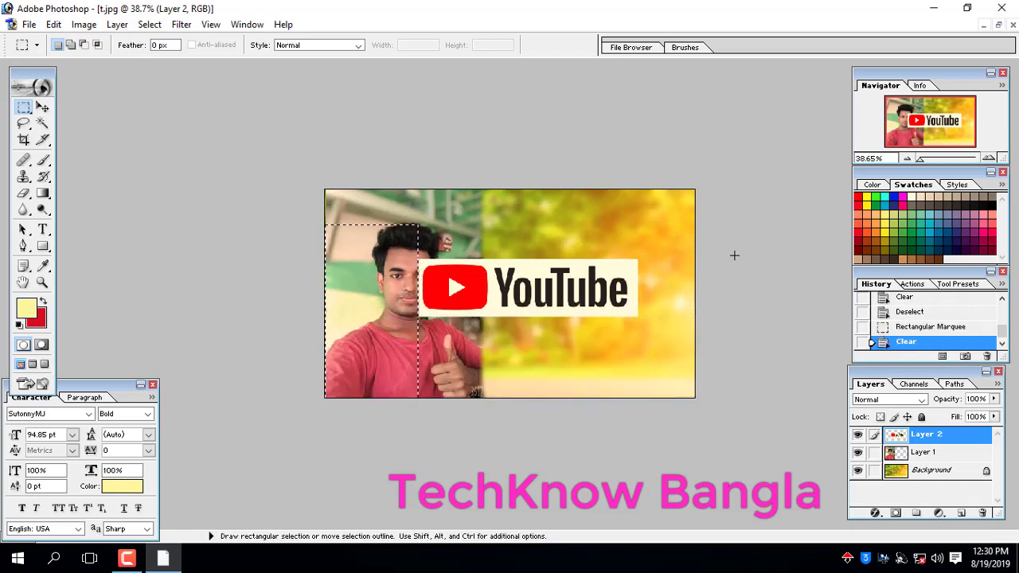
key("ctrl+d")
left_click_drag(741, 220, 637, 405)
key("Delete")
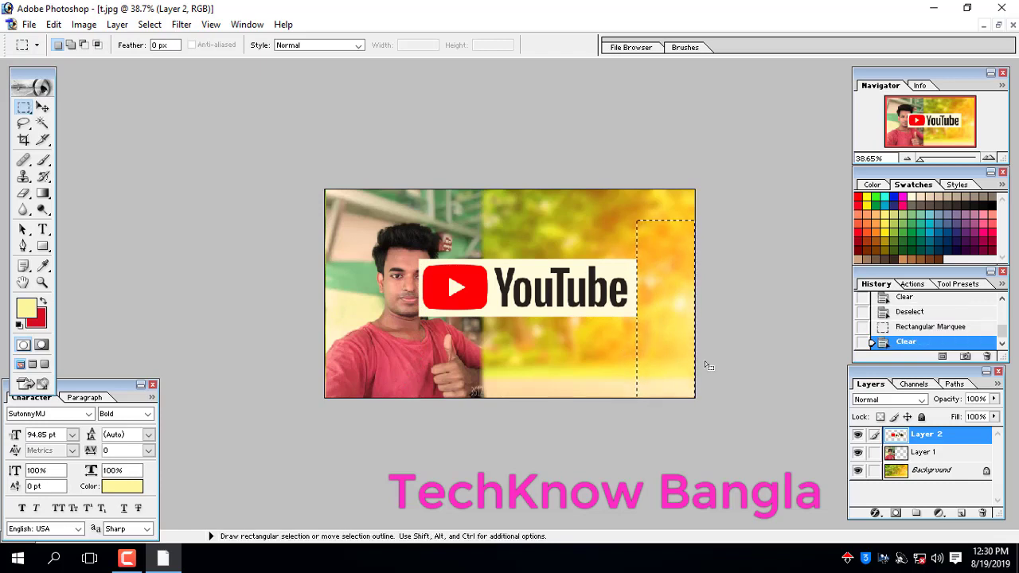
left_click_drag(709, 231, 633, 451)
key("Delete")
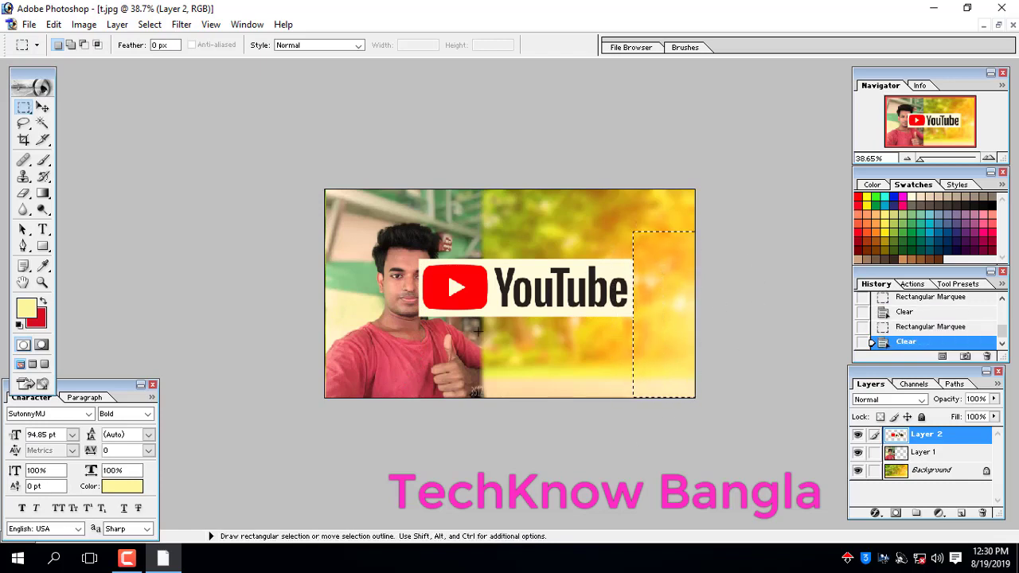
left_click(42, 108)
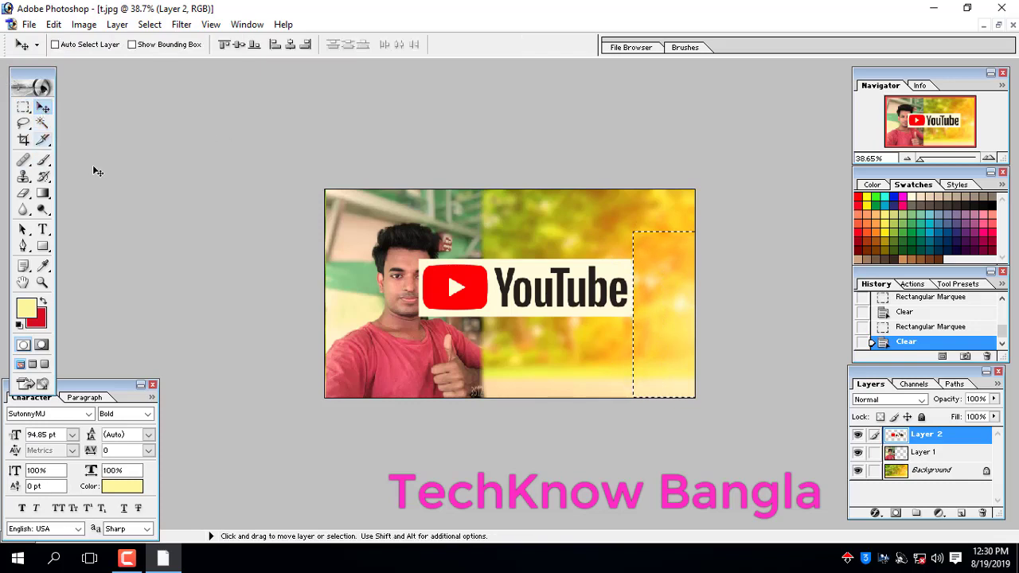
left_click(42, 122)
key("ctrl+d")
left_click(42, 108)
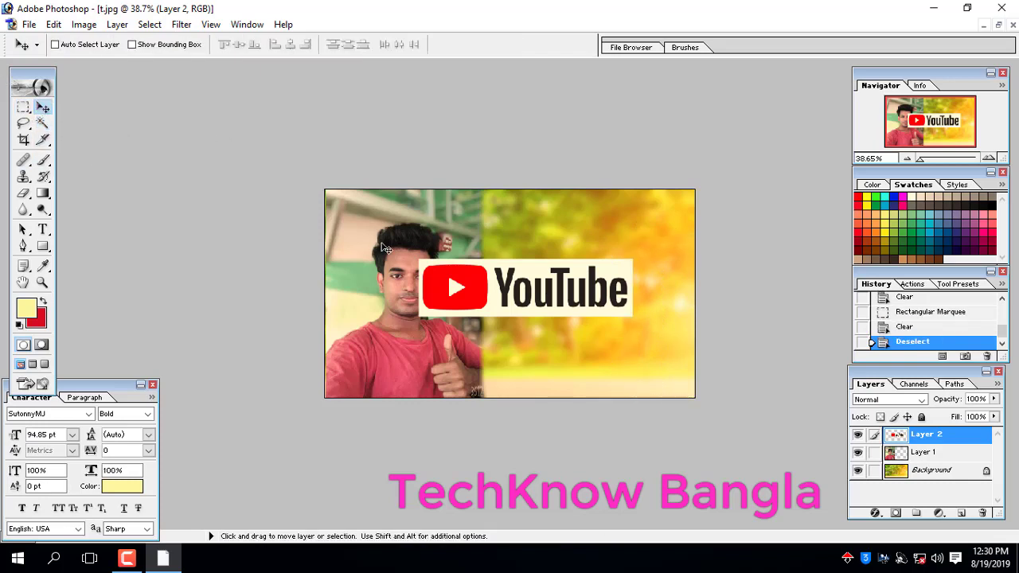
Scale the YouTube logo layer proportionally to 97.3%, rotate it 9°, and place it in the canvas's upper right area.
left_click_drag(481, 300, 513, 270)
key("ctrl+t")
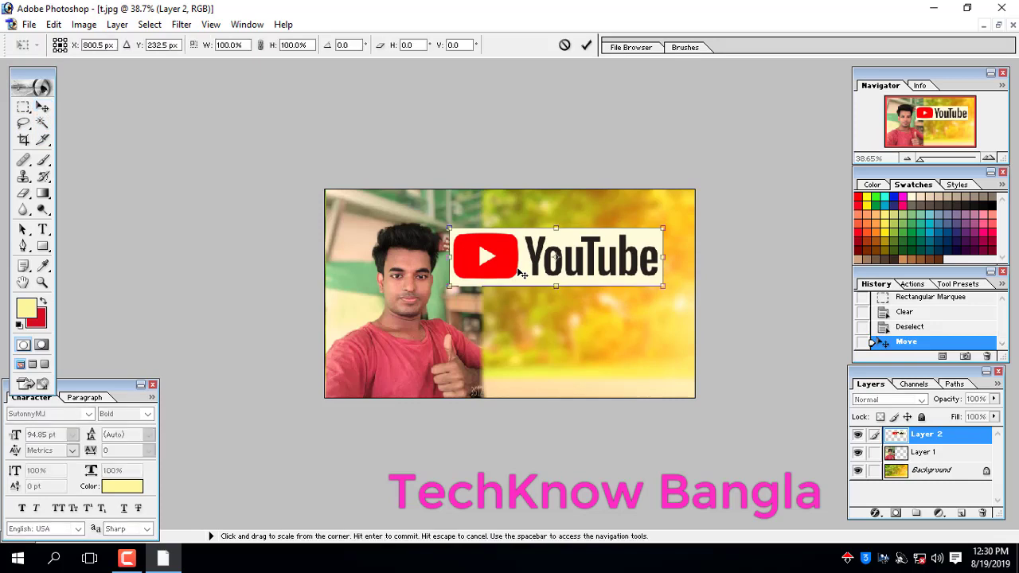
left_click_drag(450, 229, 470, 233)
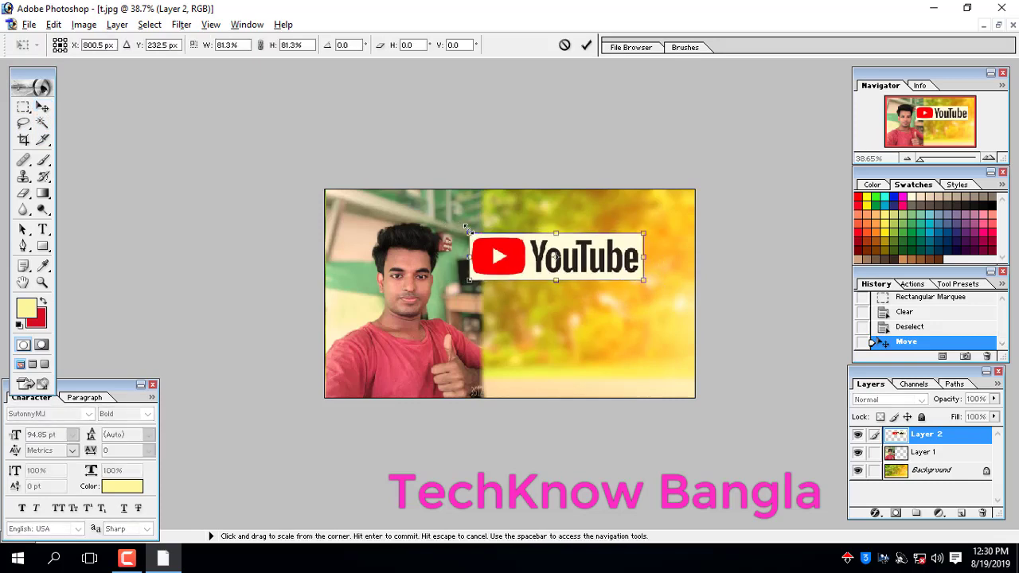
left_click_drag(671, 230, 674, 248)
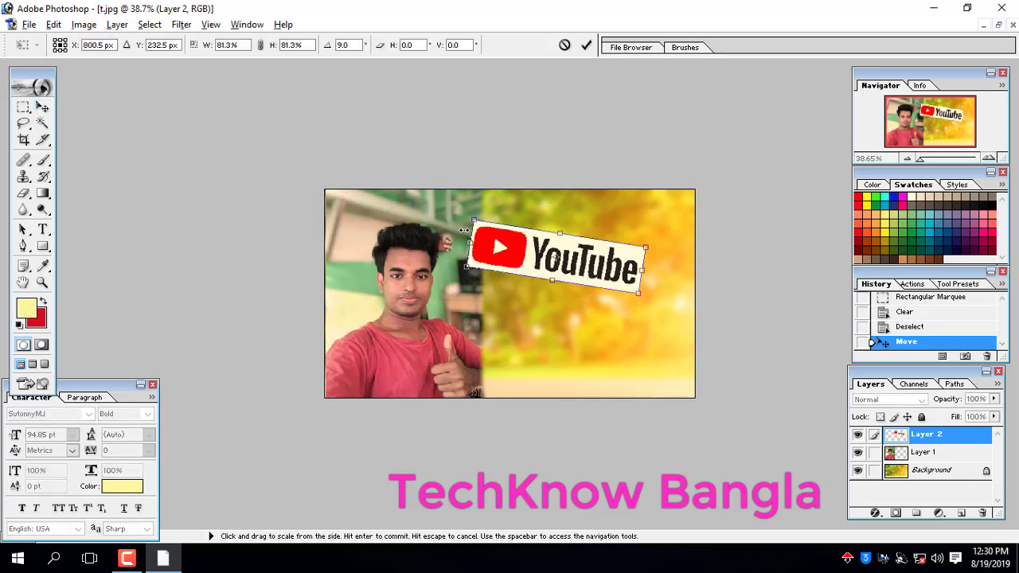
left_click_drag(473, 220, 456, 212)
left_click_drag(550, 255, 579, 239)
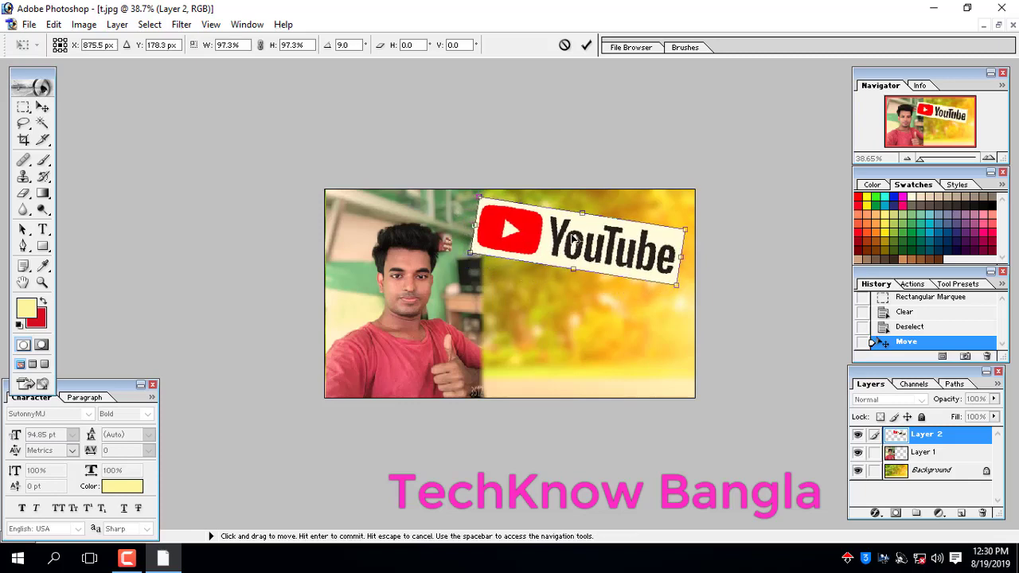
key("Return")
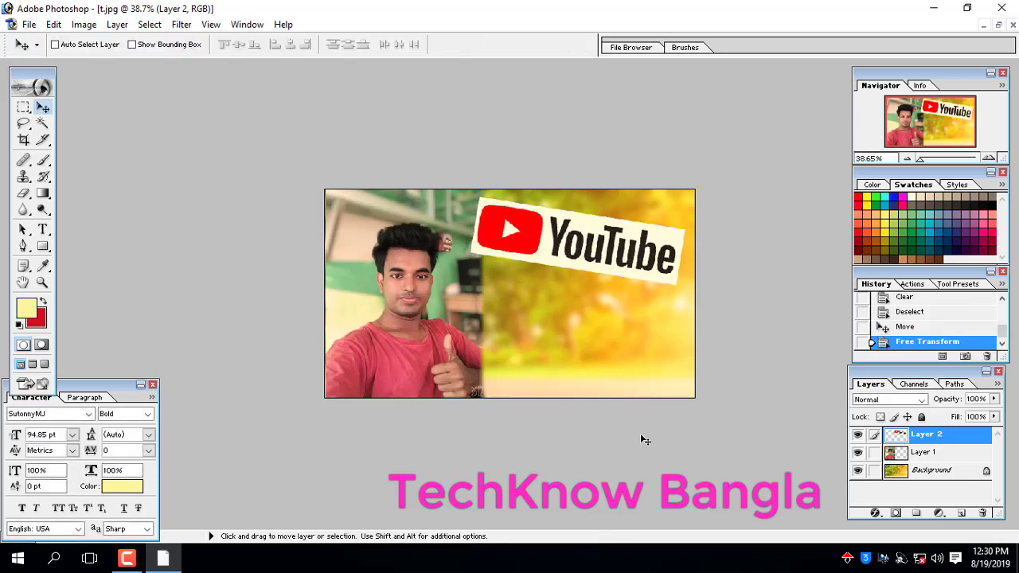
Nudge the YouTube logo layer slightly upward and a little to the right.
key("Up")
key("Up")
key("Up")
key("Up")
key("Down")
key("Down")
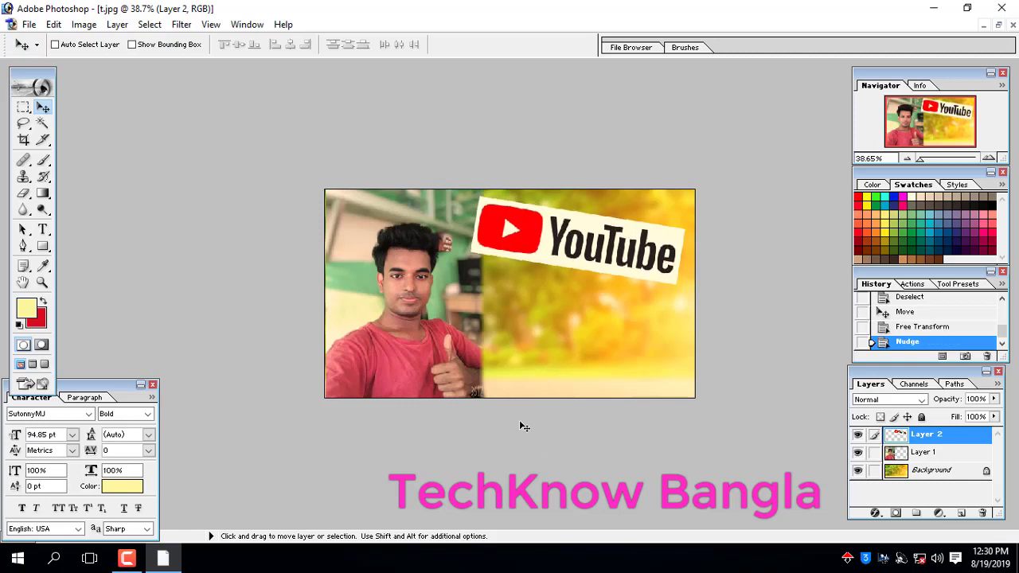
key("Right")
key("Right")
key("Right")
Start a new text line below the YouTube logo with trial letters and change its font from SutonnyMJ to Aero.
left_click(43, 229)
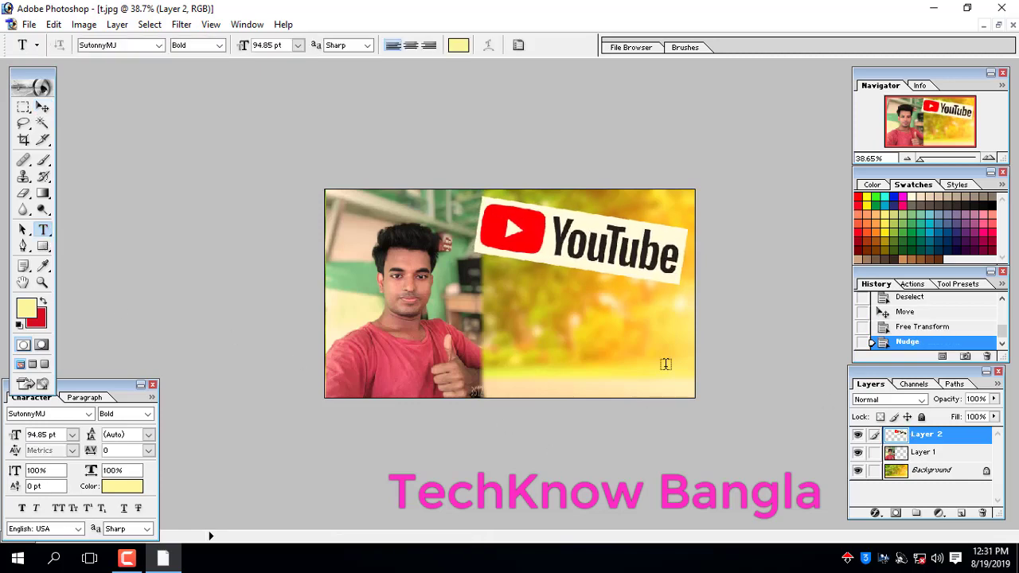
left_click(521, 319)
type("এত")
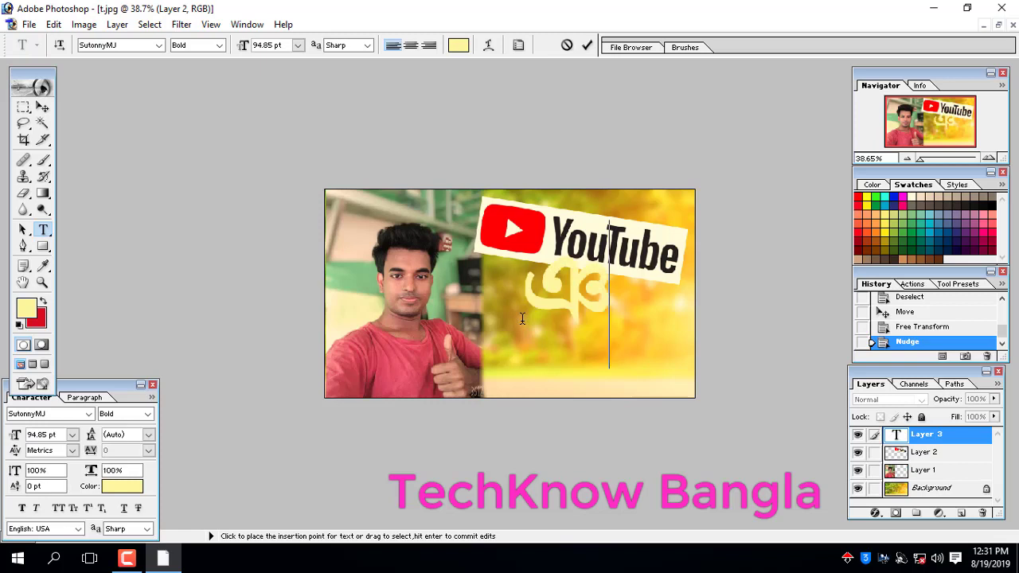
key("BackSpace")
key("BackSpace")
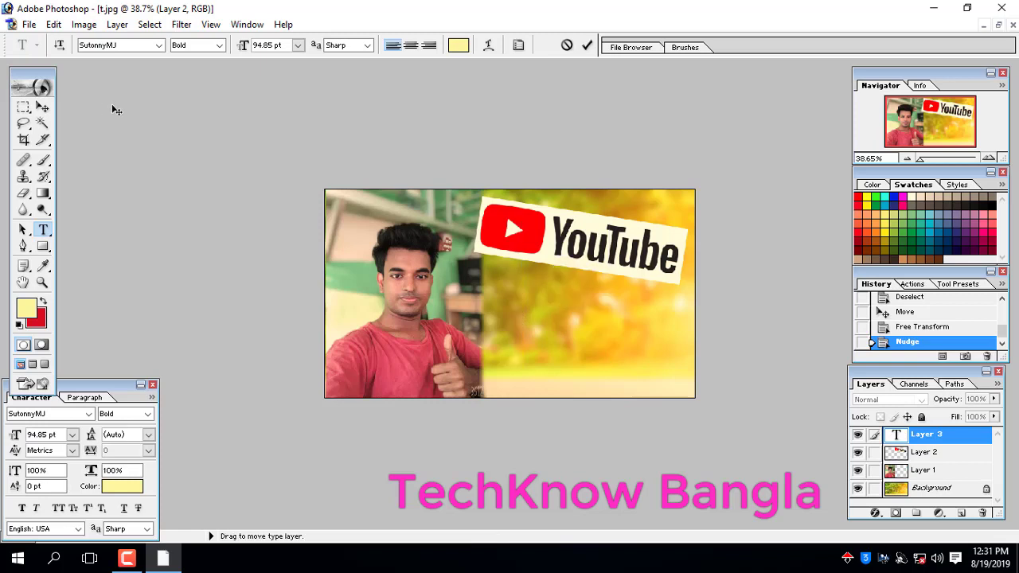
type("ফd")
key("ctrl+a")
left_click(159, 45)
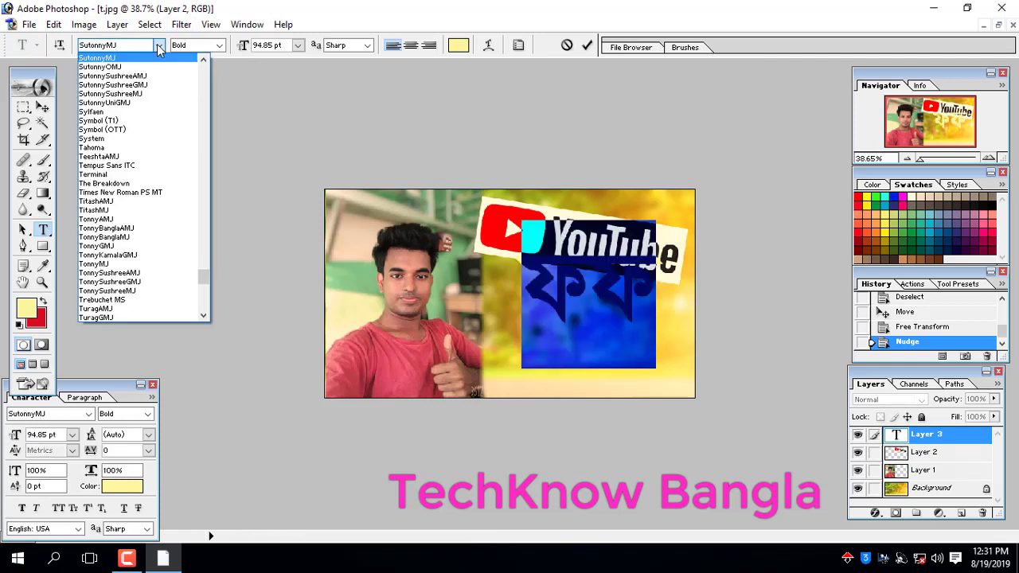
left_click(204, 285)
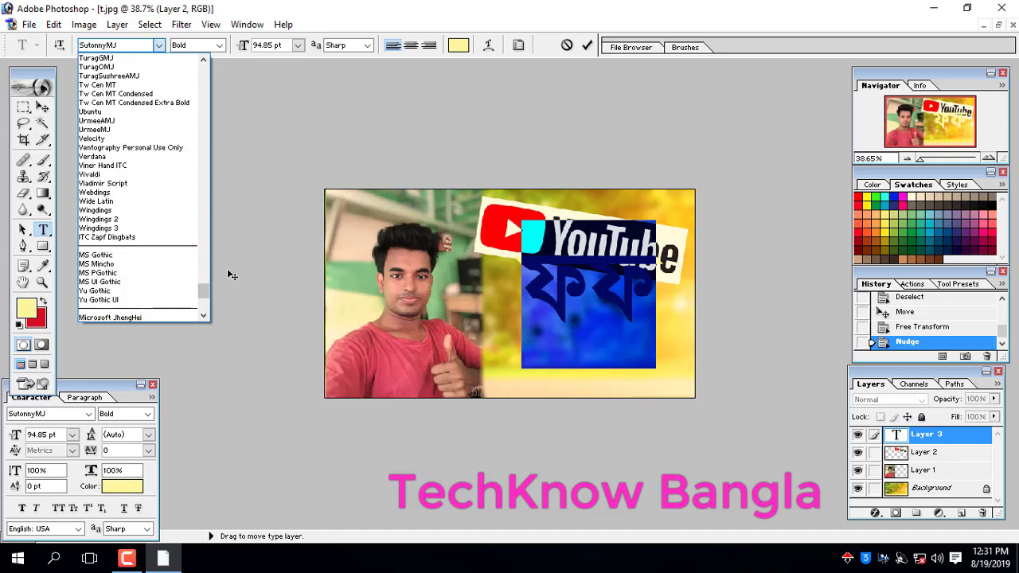
left_click_drag(204, 292, 200, 67)
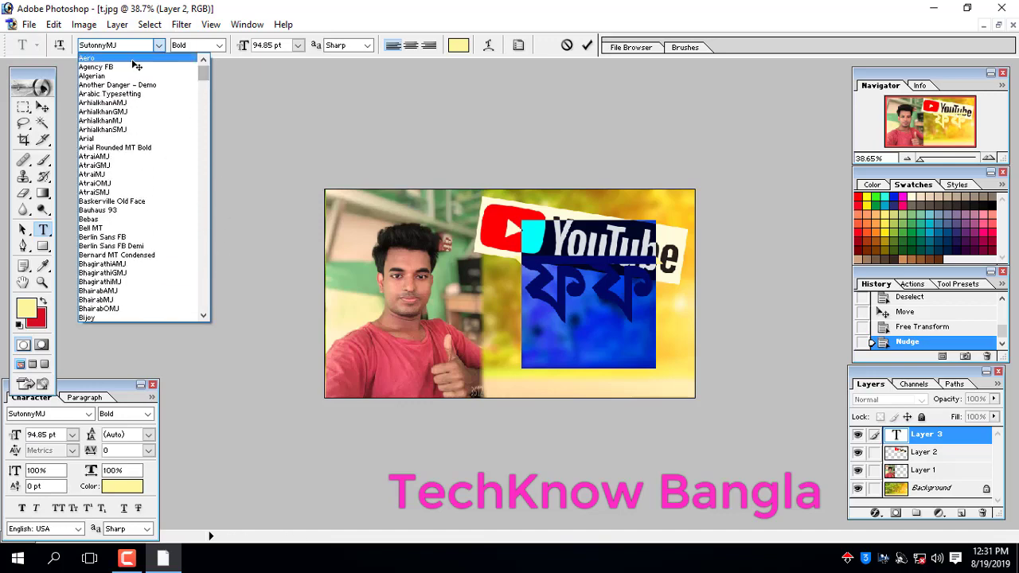
left_click(133, 59)
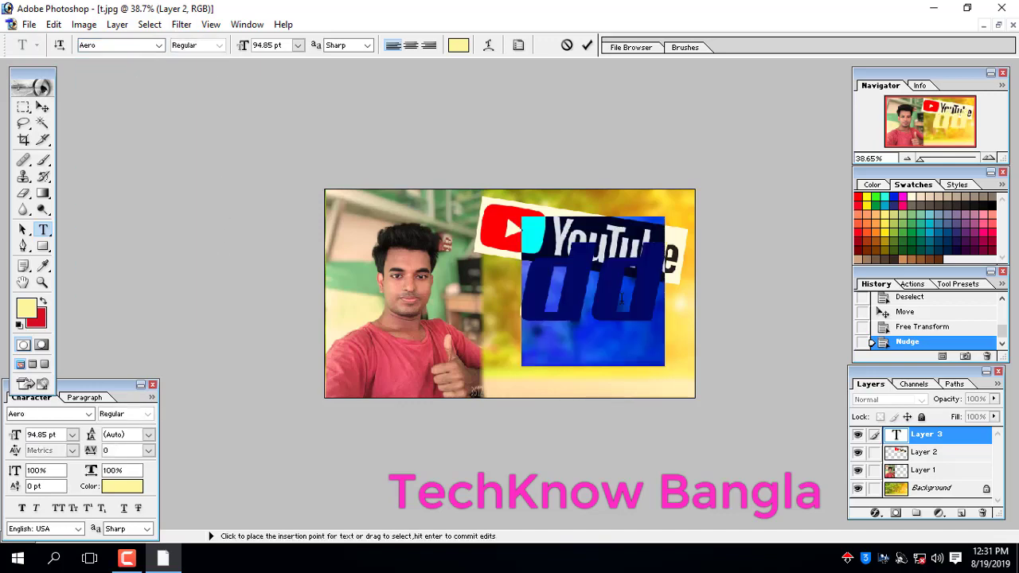
Replace the trial letters with "Thumbnail" at 30 pt and move the text left and slightly up beneath the YouTube logo.
type("Thu")
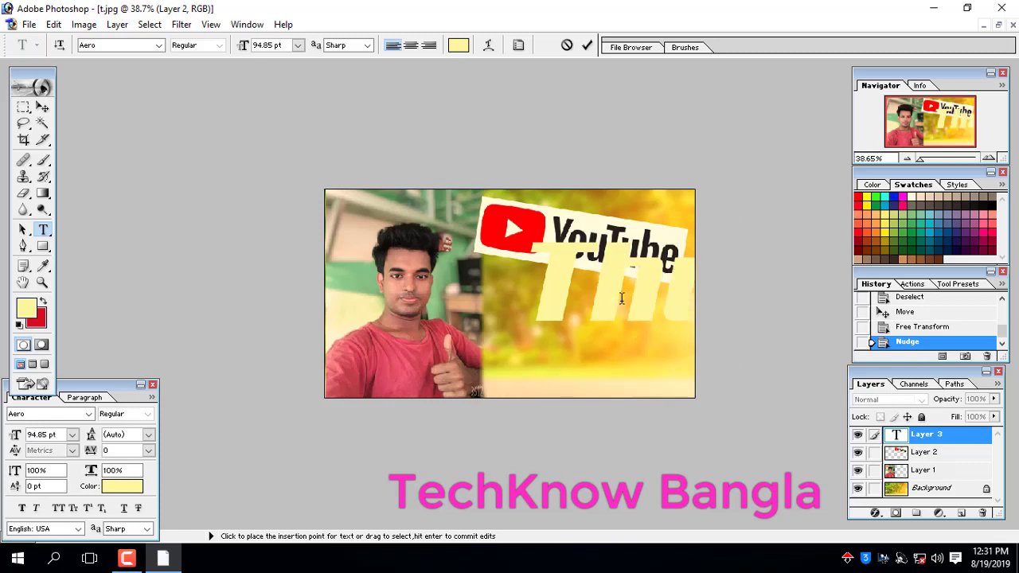
key("ctrl+a")
left_click(298, 45)
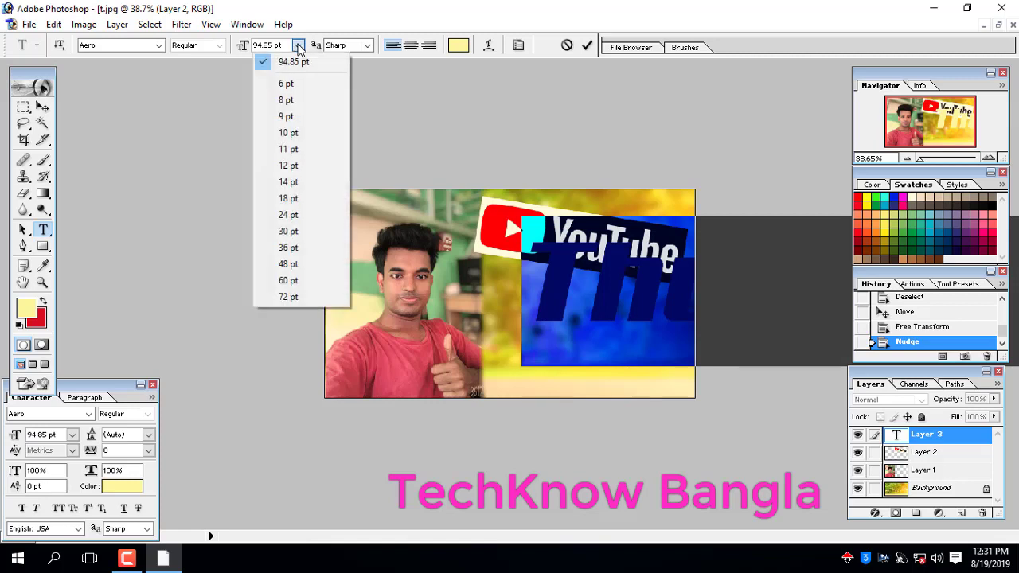
left_click(288, 231)
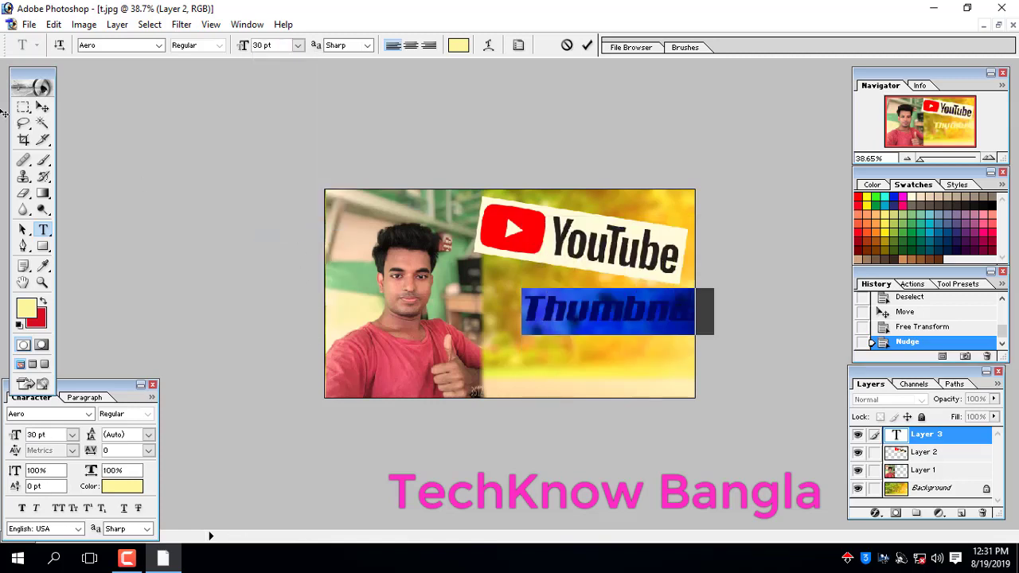
left_click(42, 107)
left_click_drag(624, 311, 554, 296)
Set the colour of the Thumbnail text to pure red (FF0000) and preview it without the selection highlight.
left_click(43, 229)
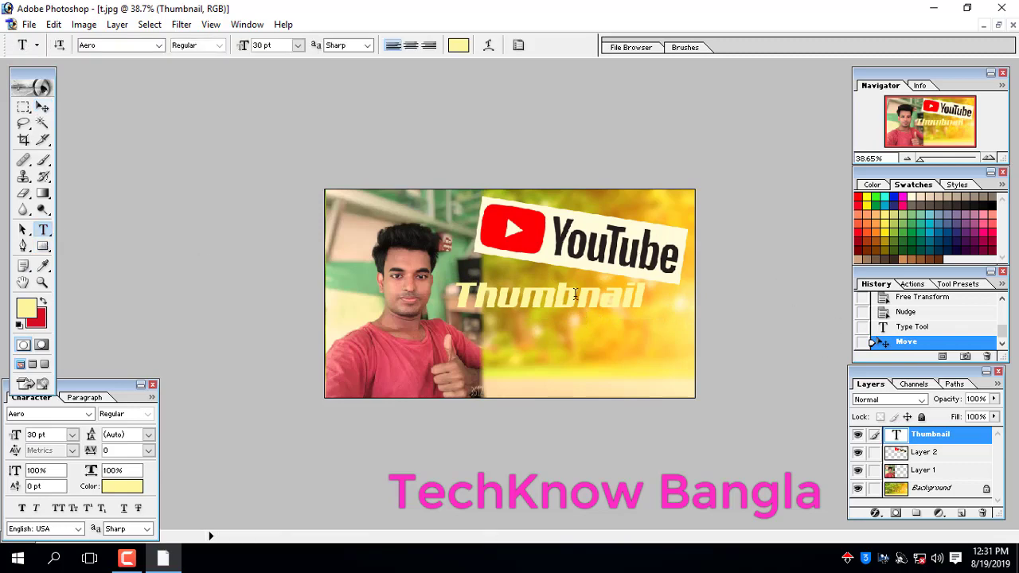
left_click(576, 301)
key("ctrl+a")
left_click(117, 488)
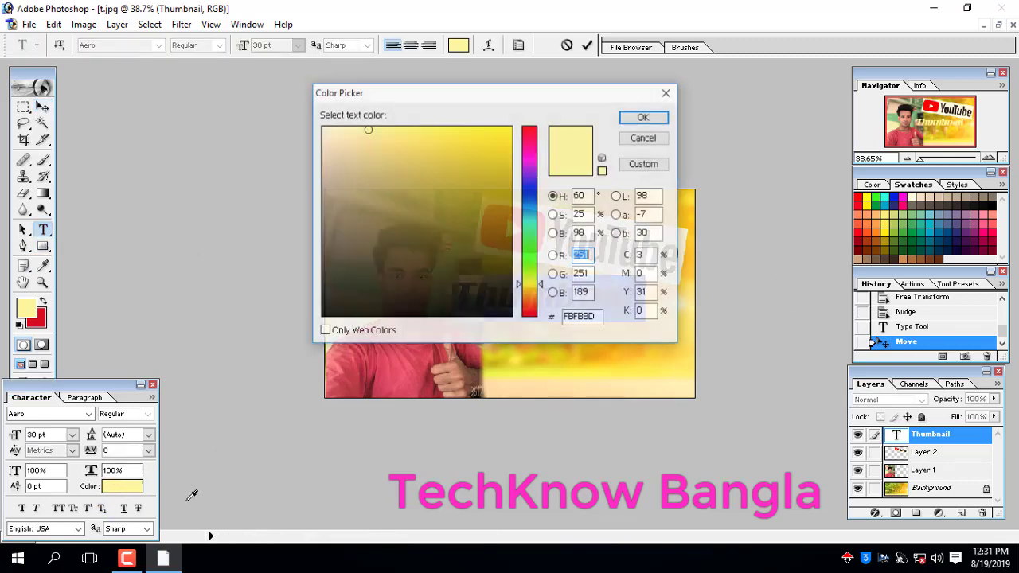
mouse_move(535, 138)
left_mouse_down()
mouse_move(549, 134)
mouse_move(541, 126)
left_mouse_up()
left_click(508, 144)
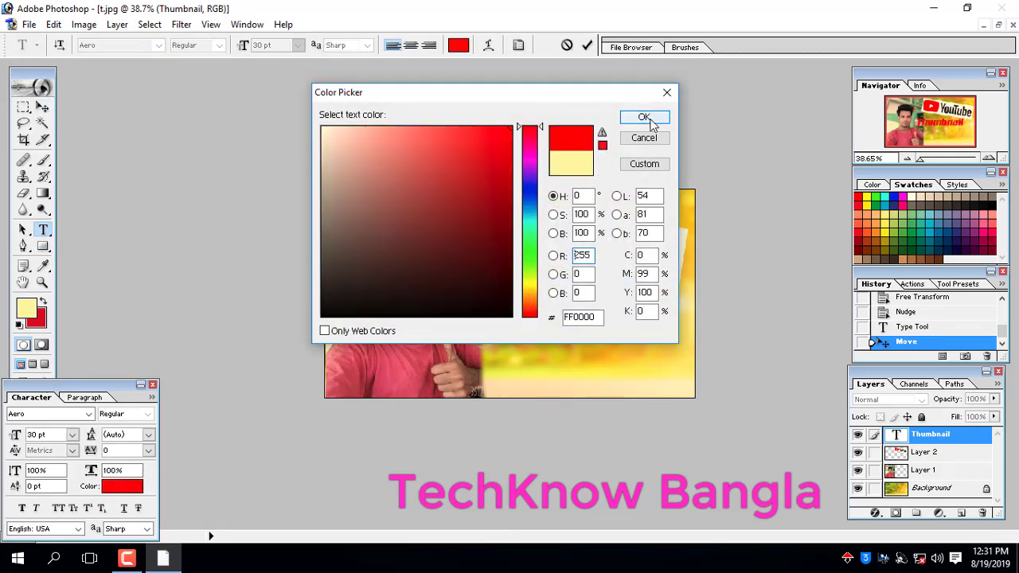
left_click(647, 117)
key("ctrl+h")
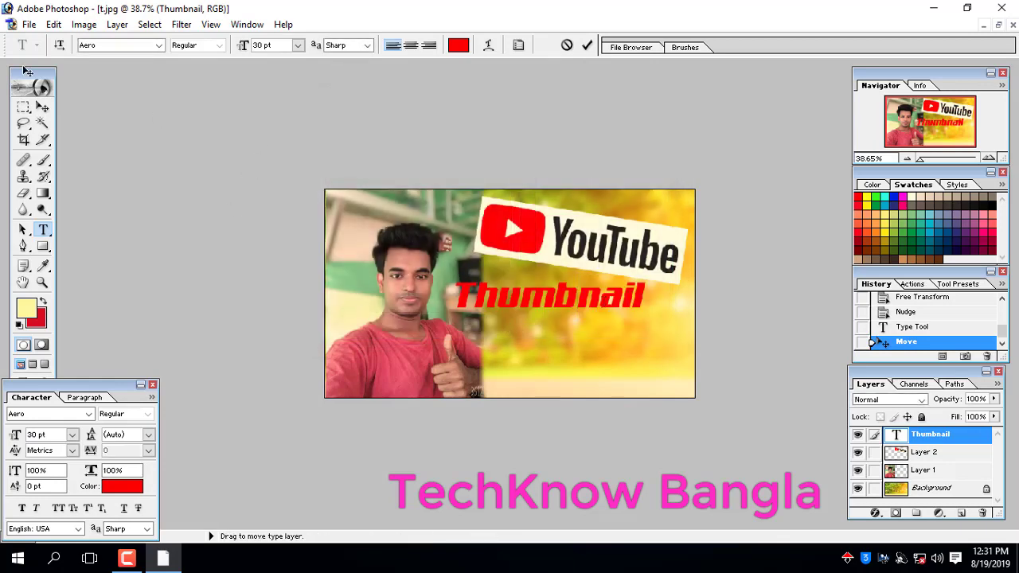
key("ctrl+h")
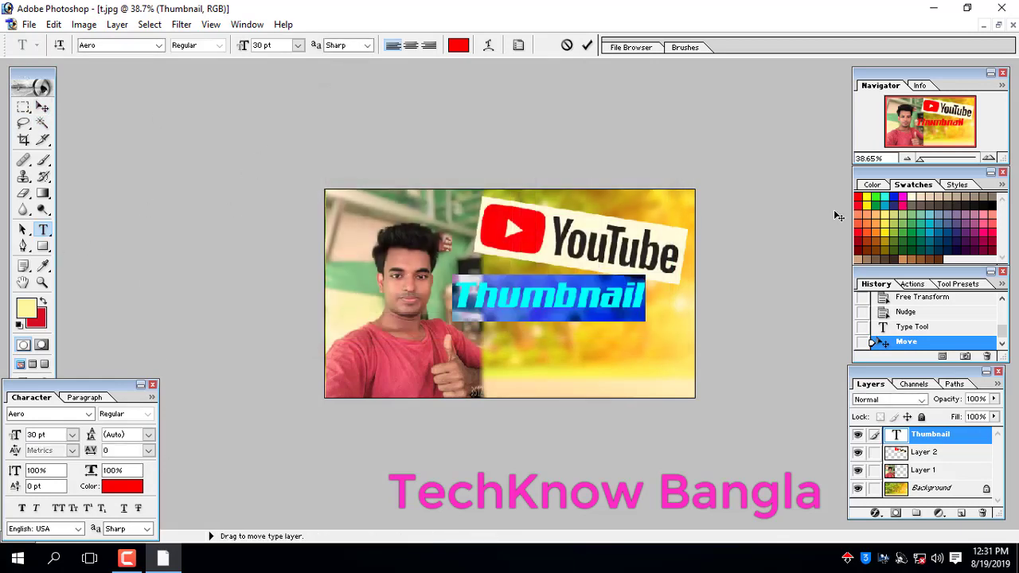
Set the colour of the Thumbnail text to blue (0000FF) and commit the text edit.
left_click(120, 488)
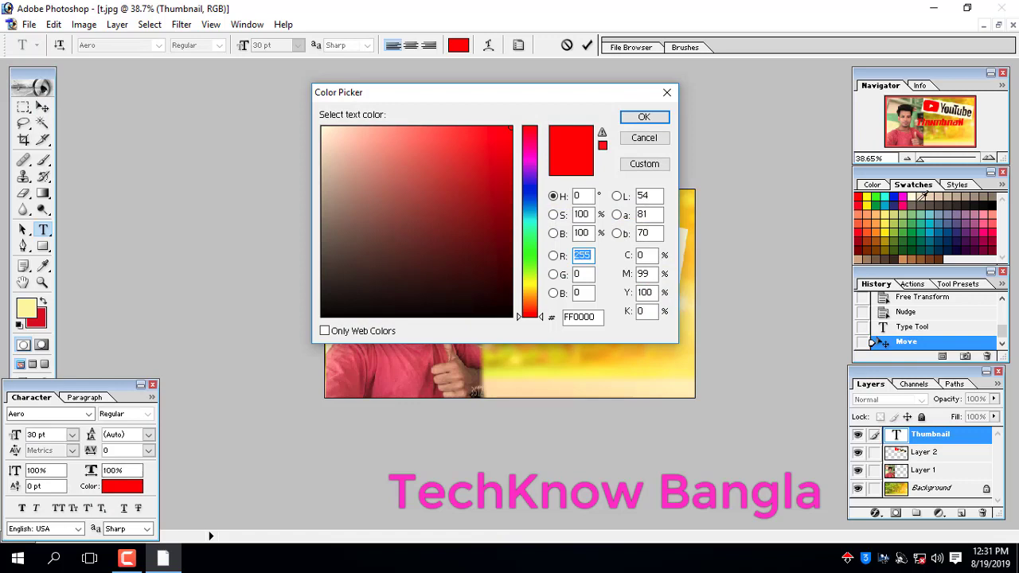
left_click(894, 197)
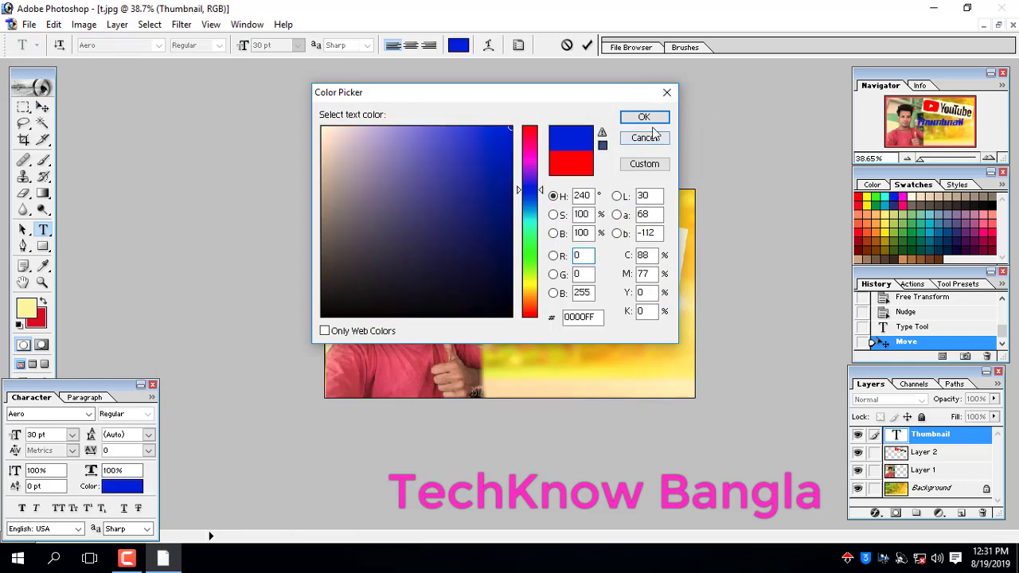
left_click(644, 117)
left_click(42, 108)
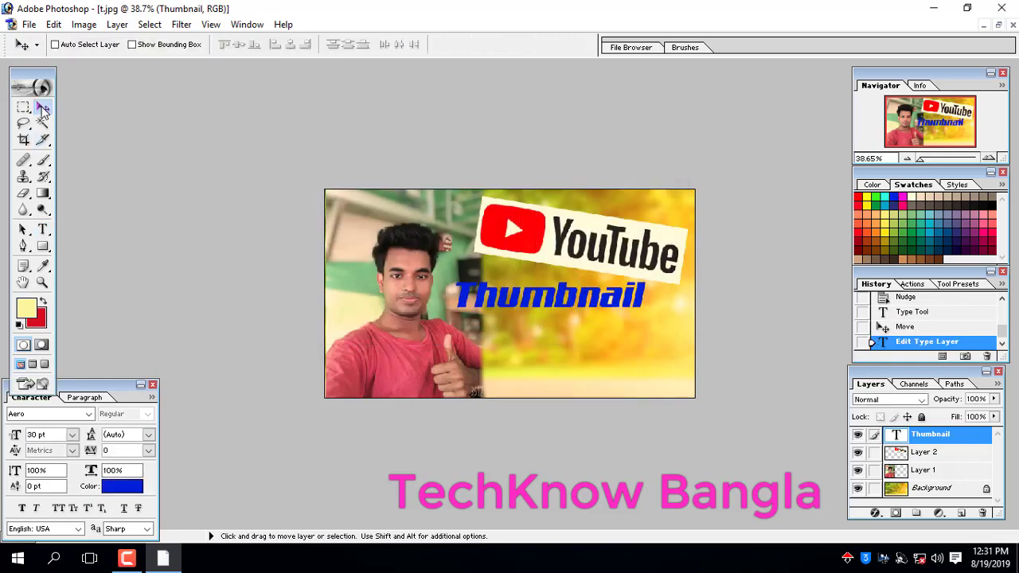
Rotate the Thumbnail text clockwise to match the YouTube logo's tilt and place it just below the logo.
key("ctrl+t")
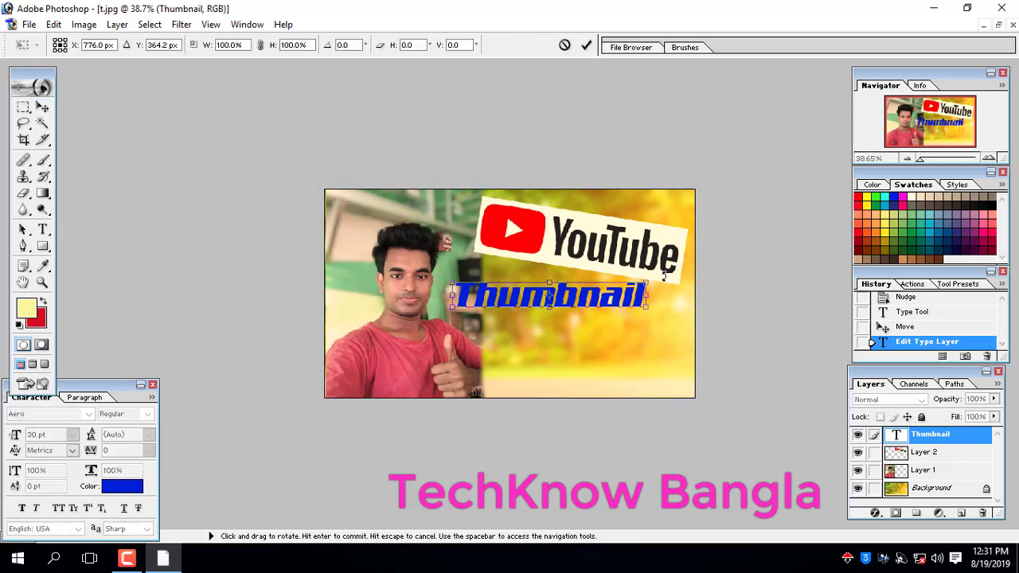
left_click_drag(662, 273, 698, 289)
key("Return")
left_click_drag(568, 305, 588, 300)
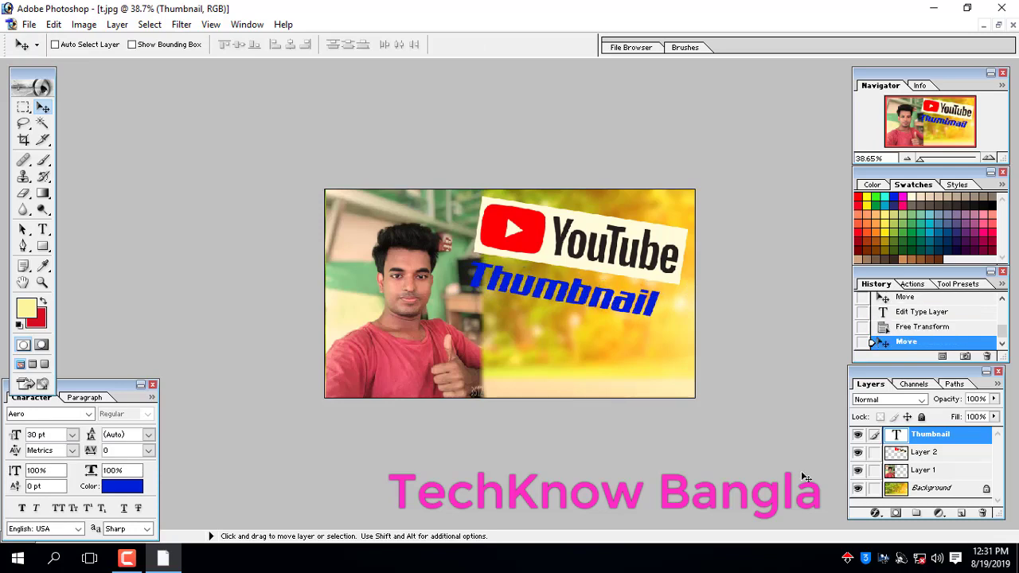
Give the Thumbnail text a cream outside stroke thicker than 3 px and a drop shadow with default settings.
left_click(874, 514)
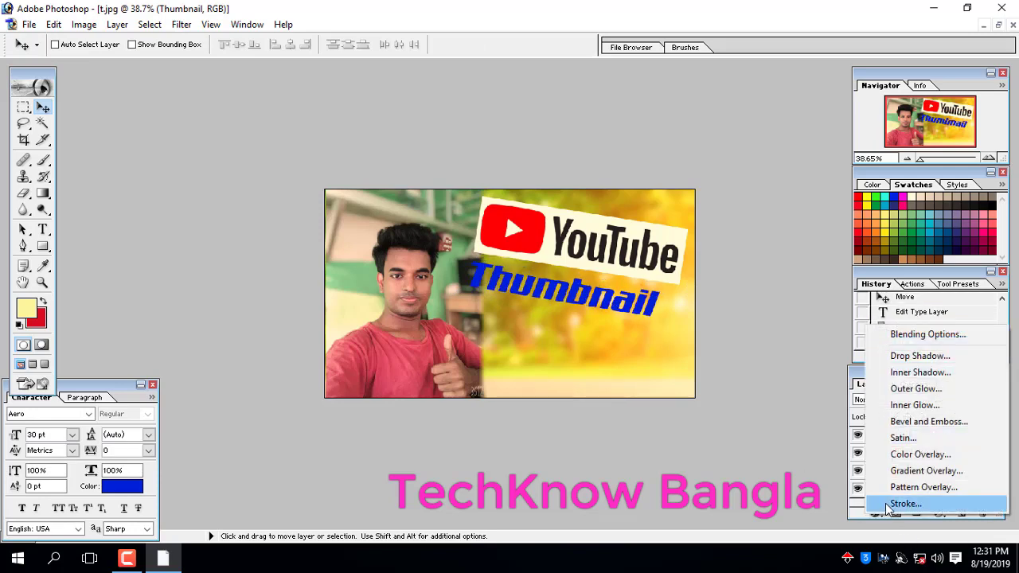
left_click(906, 504)
left_click_drag(473, 59, 860, 88)
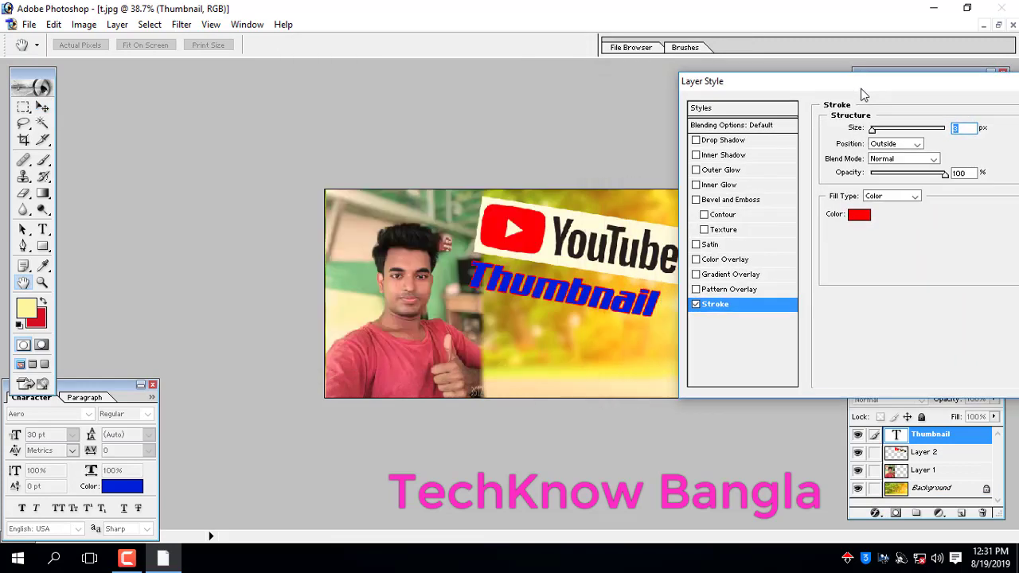
left_click(860, 213)
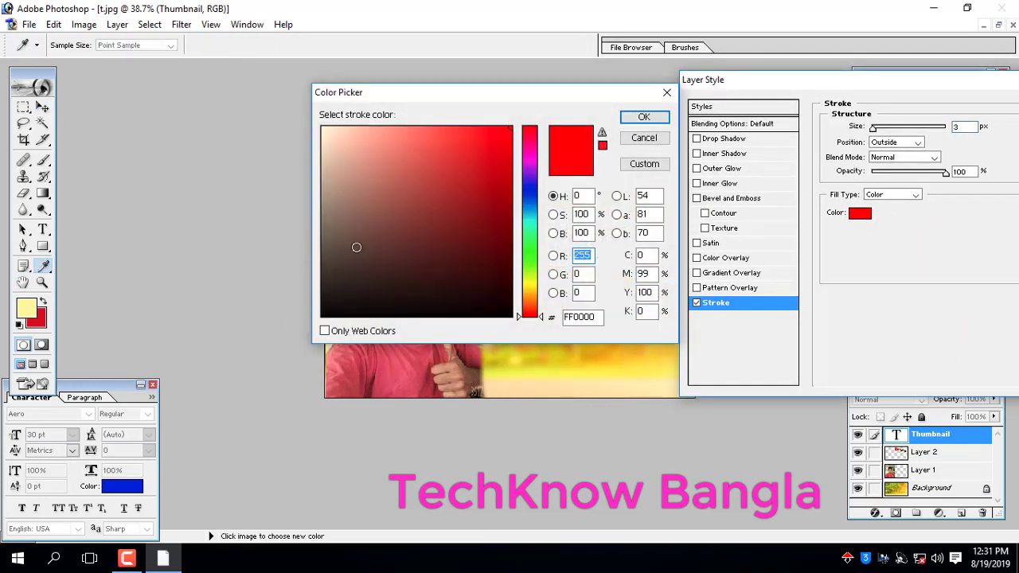
left_click(323, 127)
left_click(641, 119)
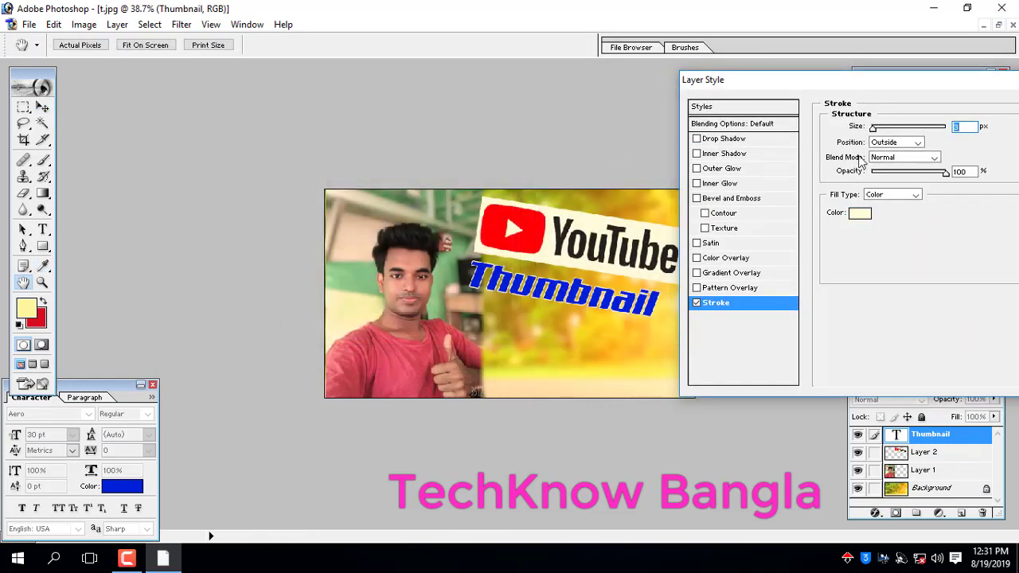
left_click_drag(873, 127, 878, 134)
left_click(722, 140)
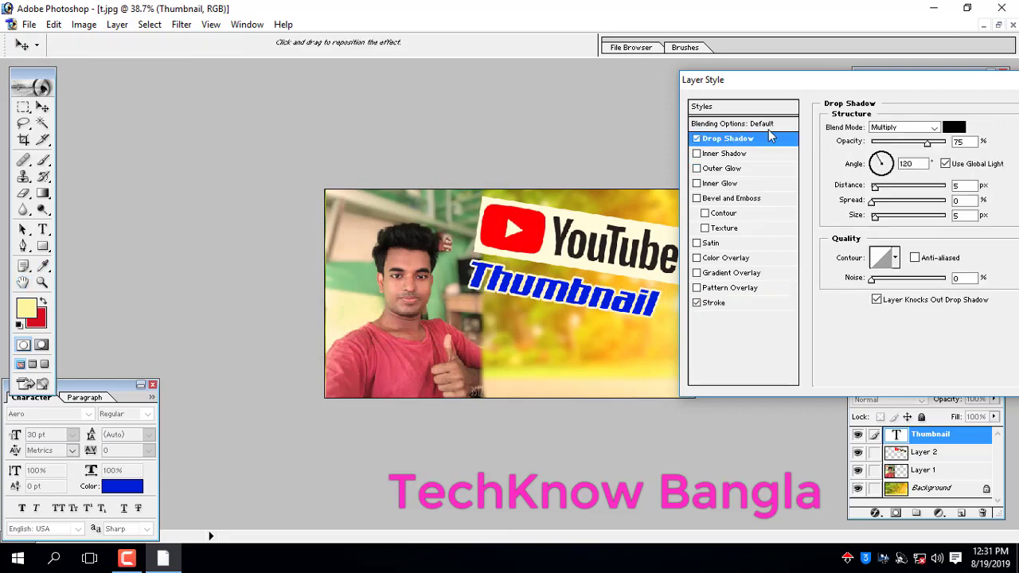
left_click_drag(951, 83, 457, 150)
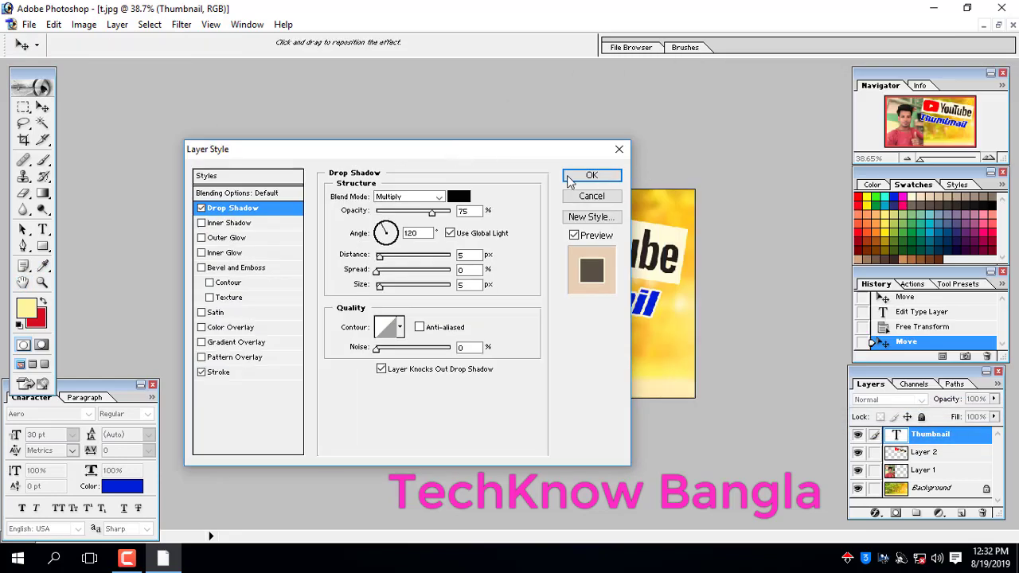
scroll(657, 359, "down", 4)
scroll(659, 359, "up", 6)
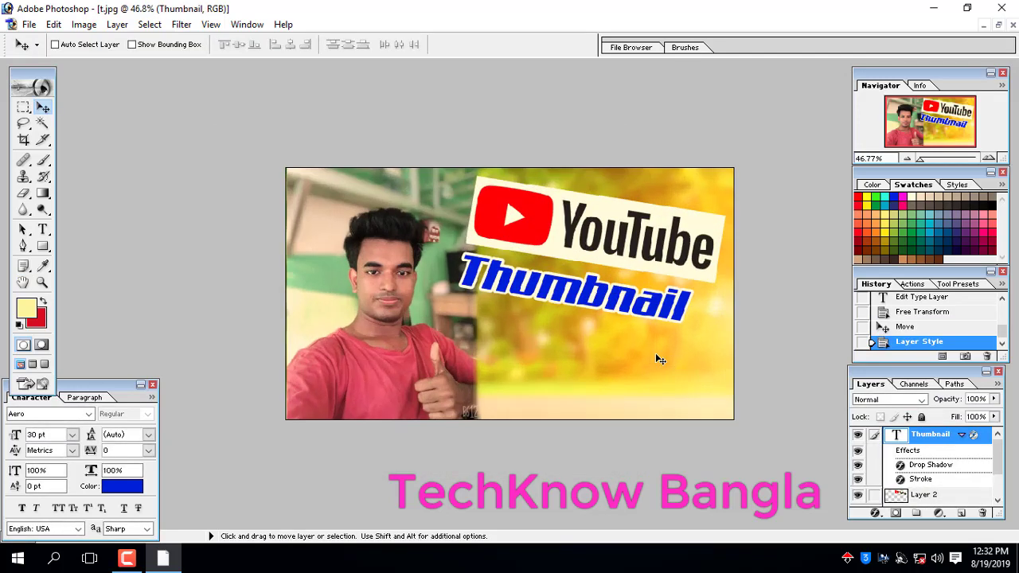
scroll(657, 355, "down", 3)
scroll(657, 355, "up", 2)
scroll(657, 355, "down", 3)
scroll(656, 355, "up", 3)
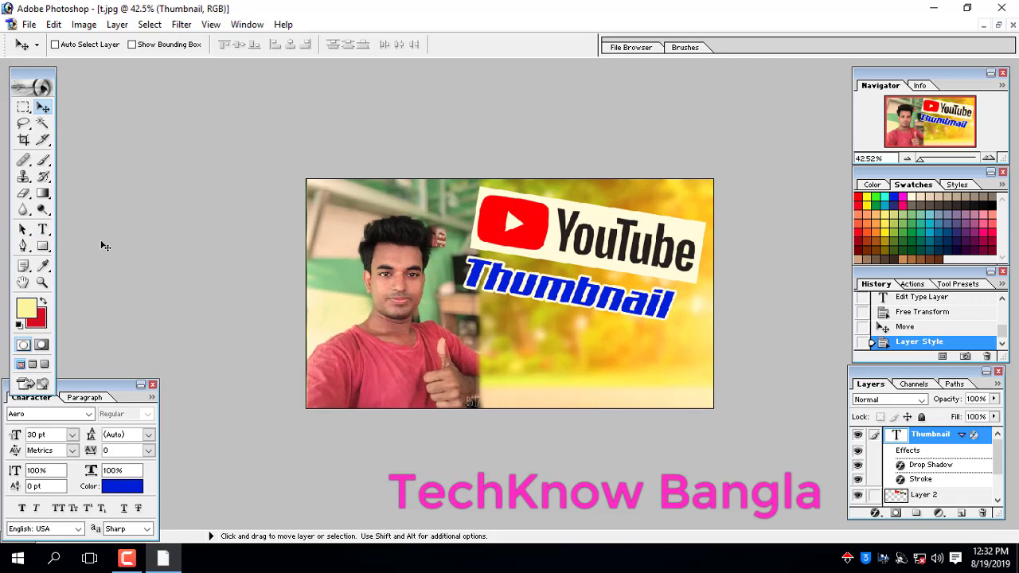
Add the text "Photoshop" in 30 pt Aero as a new layer below the Thumbnail text.
left_click(43, 230)
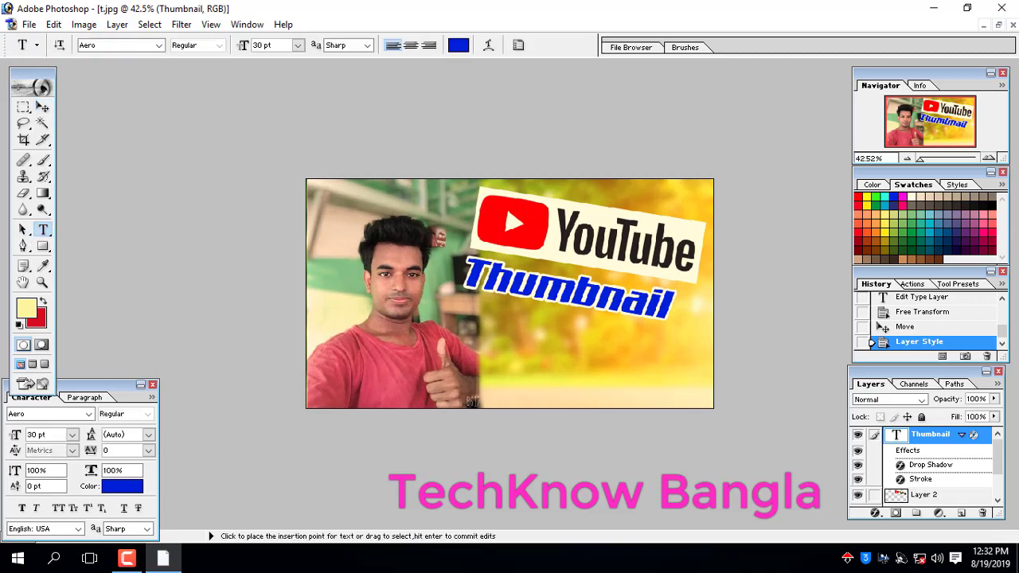
left_click(465, 350)
type("P")
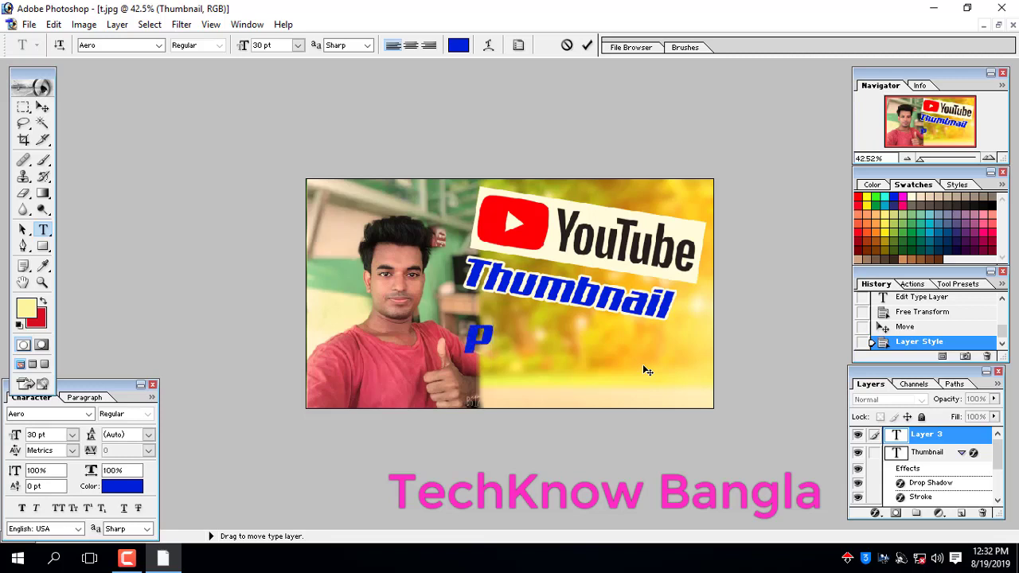
type("hoto")
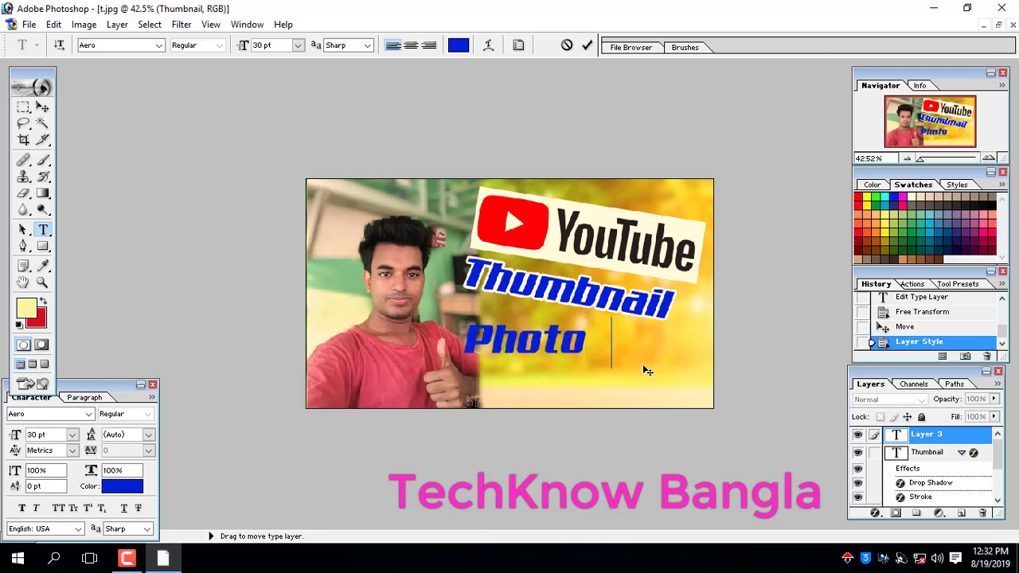
type("shop")
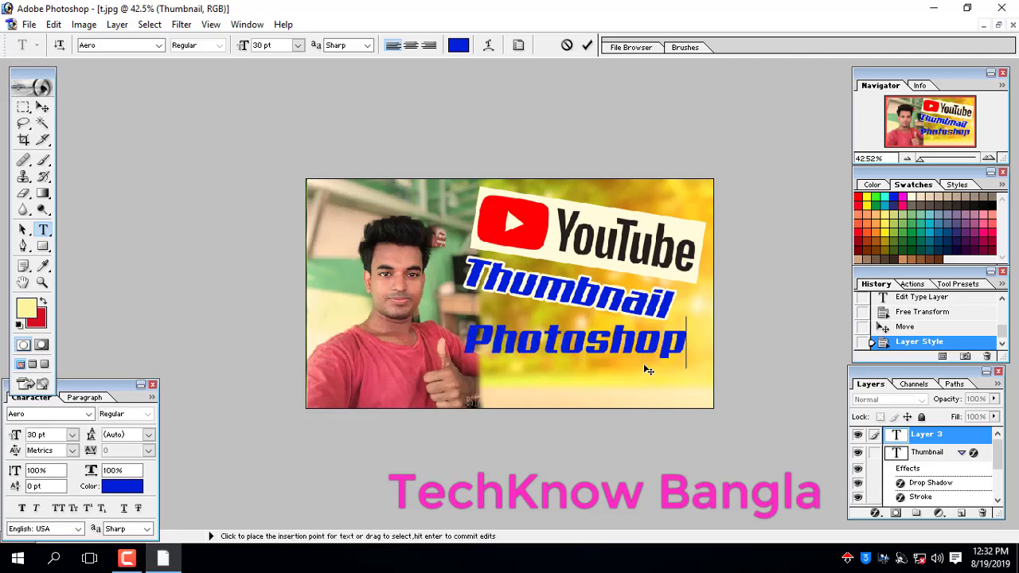
Colour the whole Photoshop text bright pink from the swatches and commit the text edit.
key("ctrl+a")
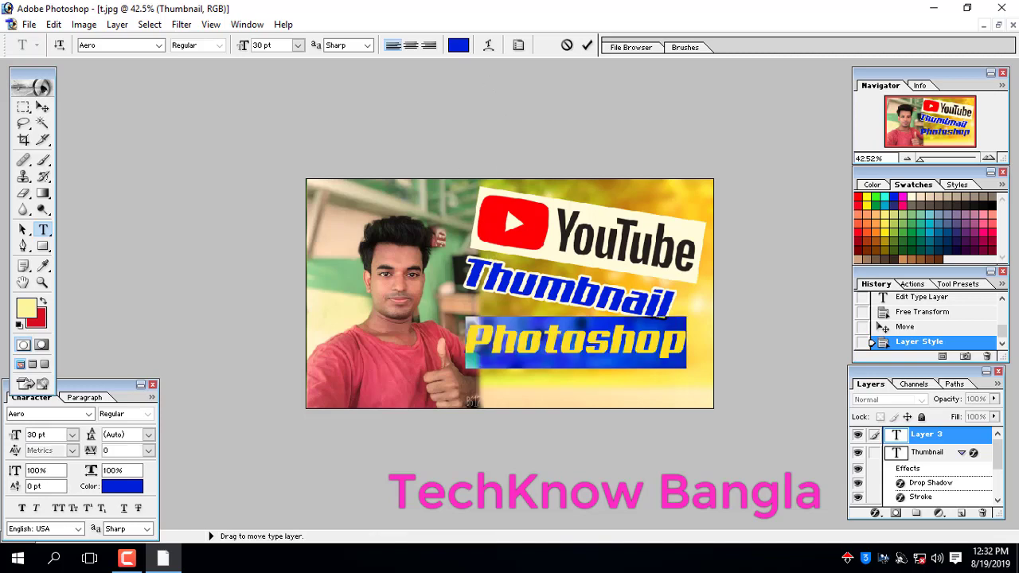
left_click(936, 230)
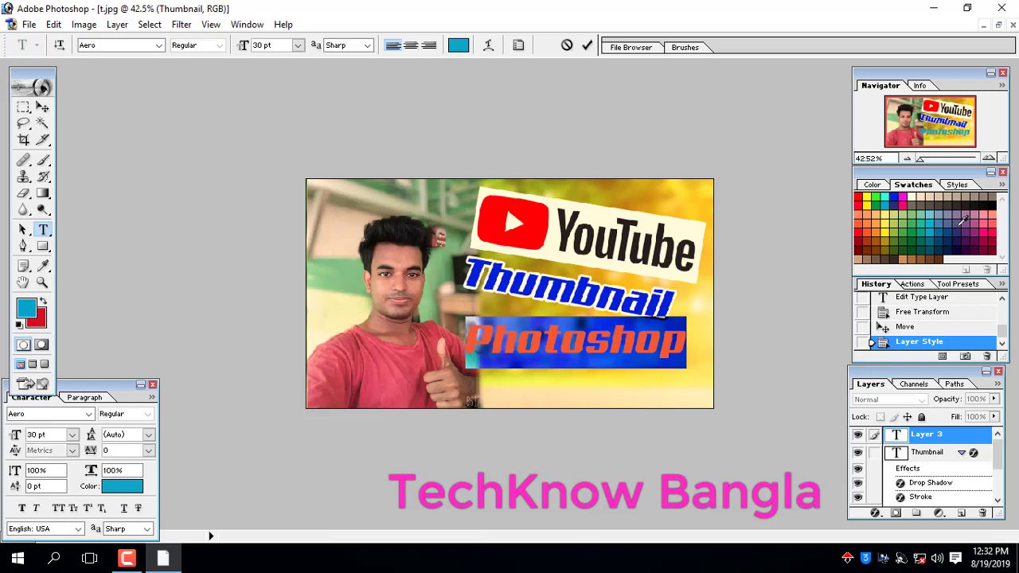
left_click(989, 231)
left_click(518, 348)
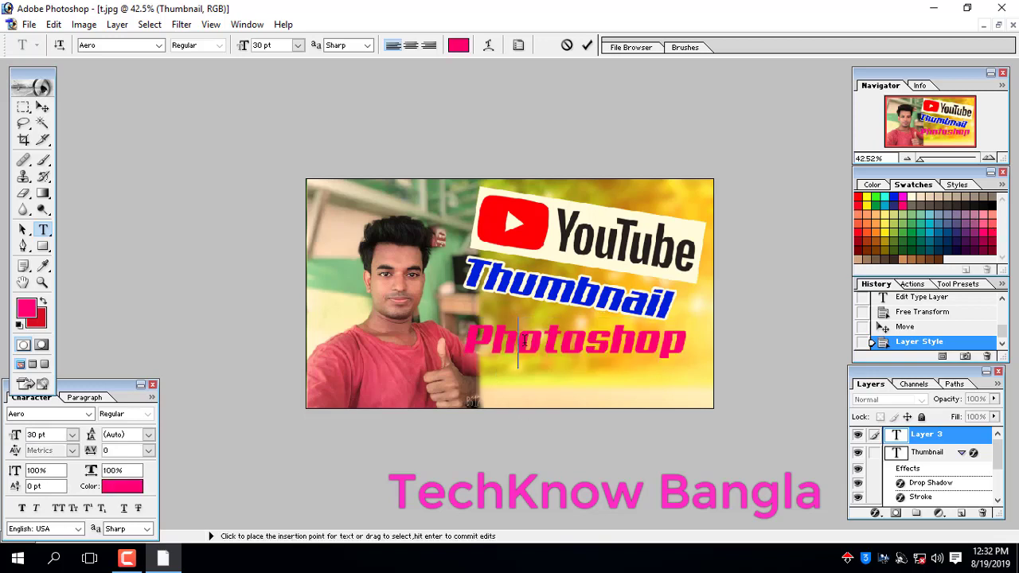
left_click(42, 107)
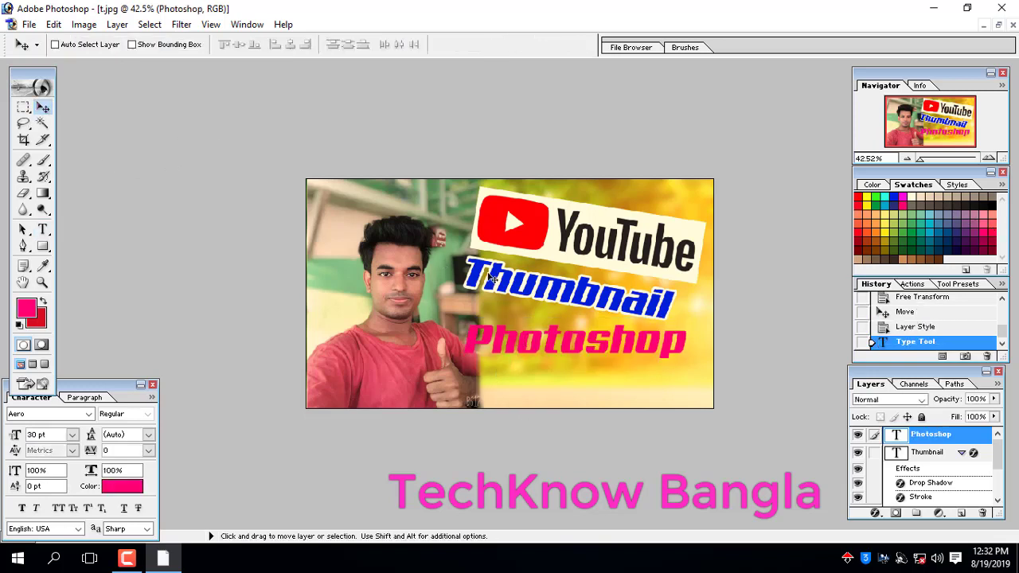
Rotate the Photoshop text about 6.8° clockwise and shift it slightly up and right, close beneath the Thumbnail text.
key("ctrl+t")
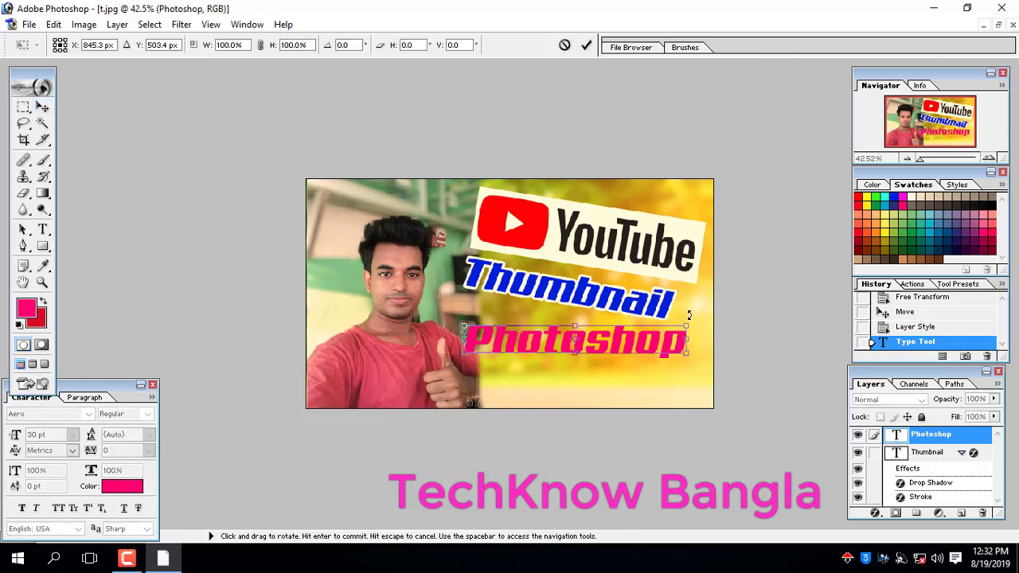
left_click_drag(692, 317, 715, 329)
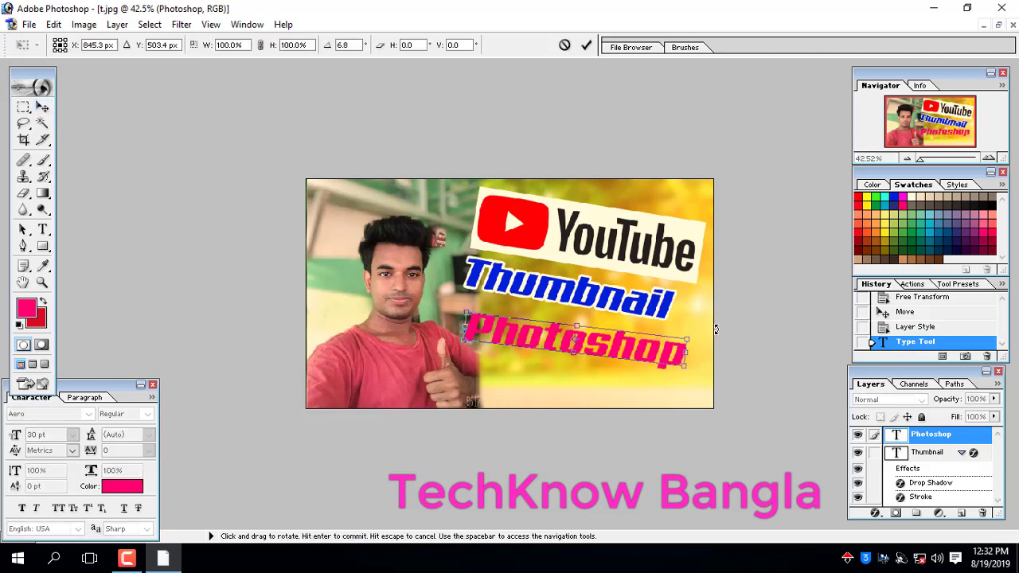
key("Right")
key("Right")
key("Right")
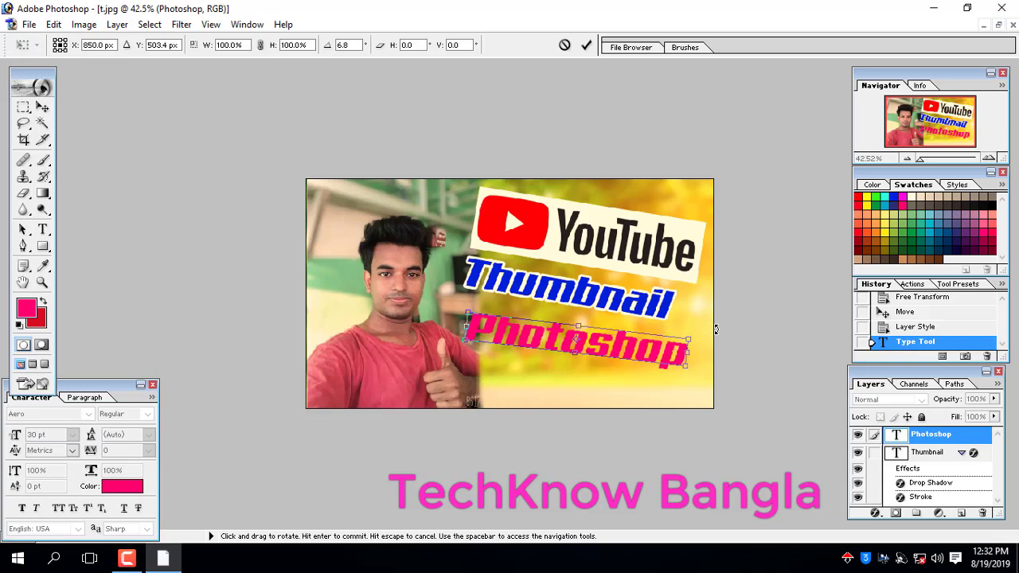
key("Up")
key("Up")
key("Up")
key("Up")
key("Up")
key("Up")
key("Up")
key("Up")
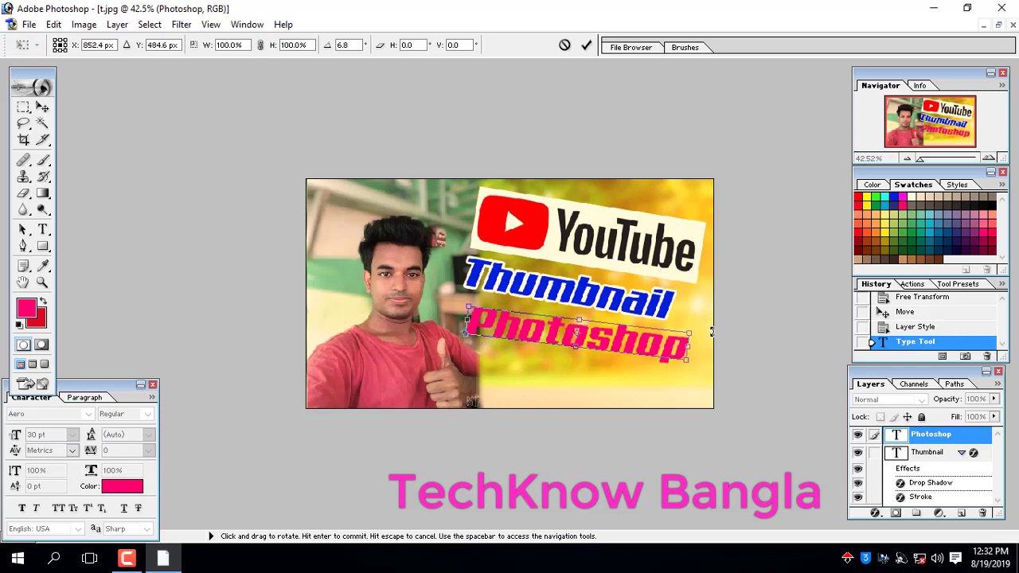
key("Return")
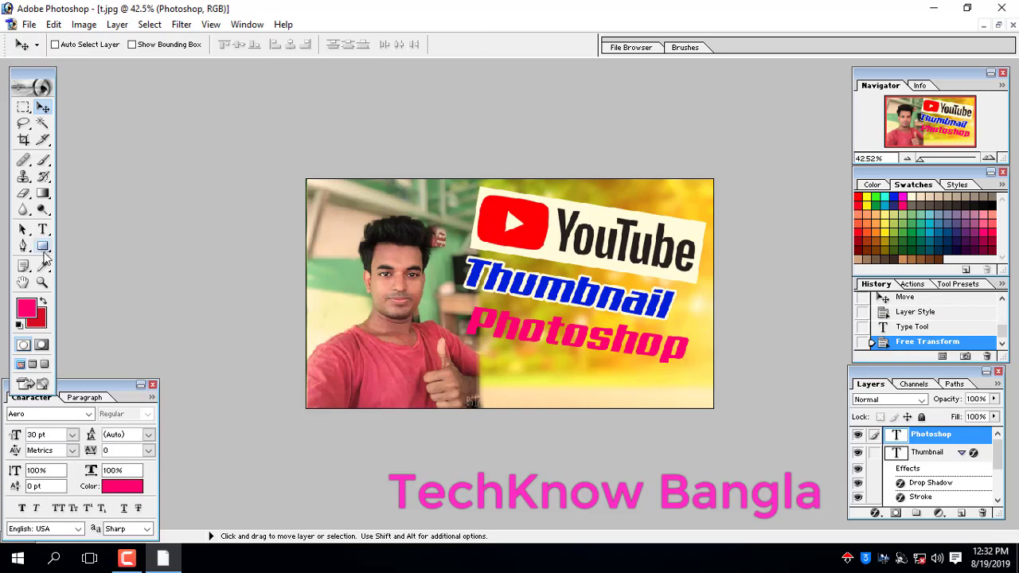
Draw a pink rectangle shape that covers the Photoshop text and rasterize its layer.
left_click_drag(45, 256, 76, 245)
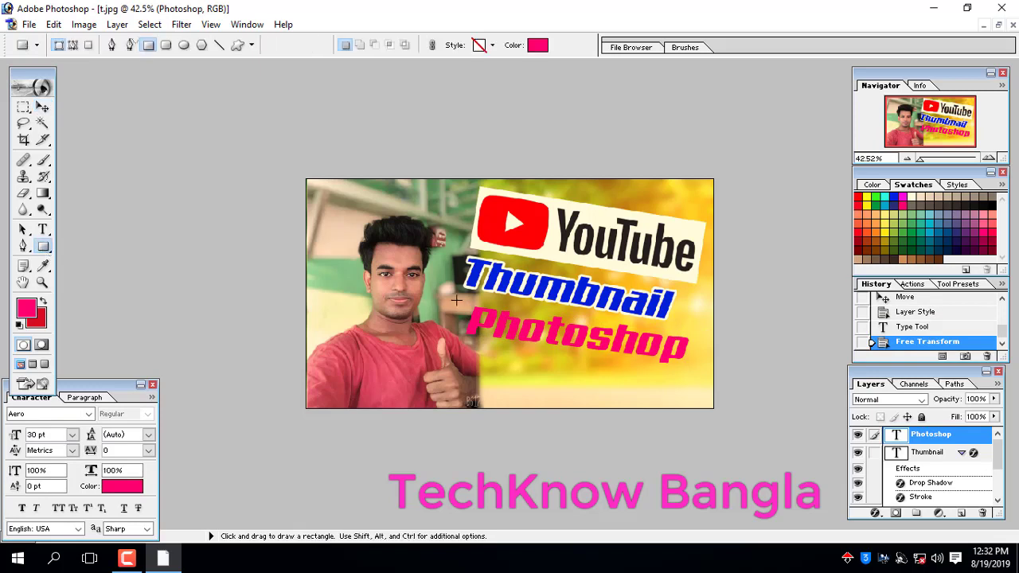
mouse_move(456, 301)
left_mouse_down()
mouse_move(624, 364)
mouse_move(710, 377)
mouse_move(702, 372)
left_mouse_up()
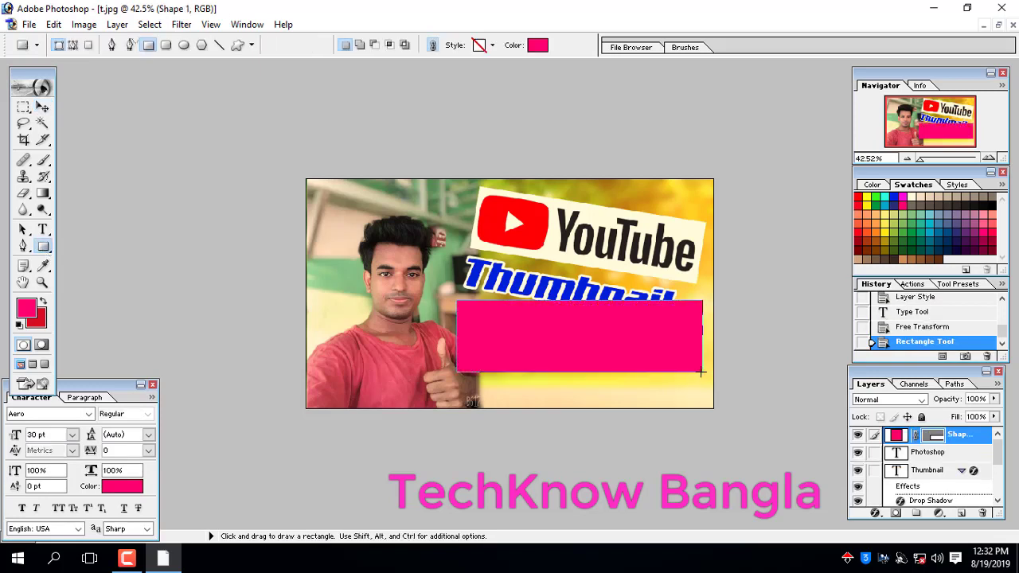
right_click(656, 334)
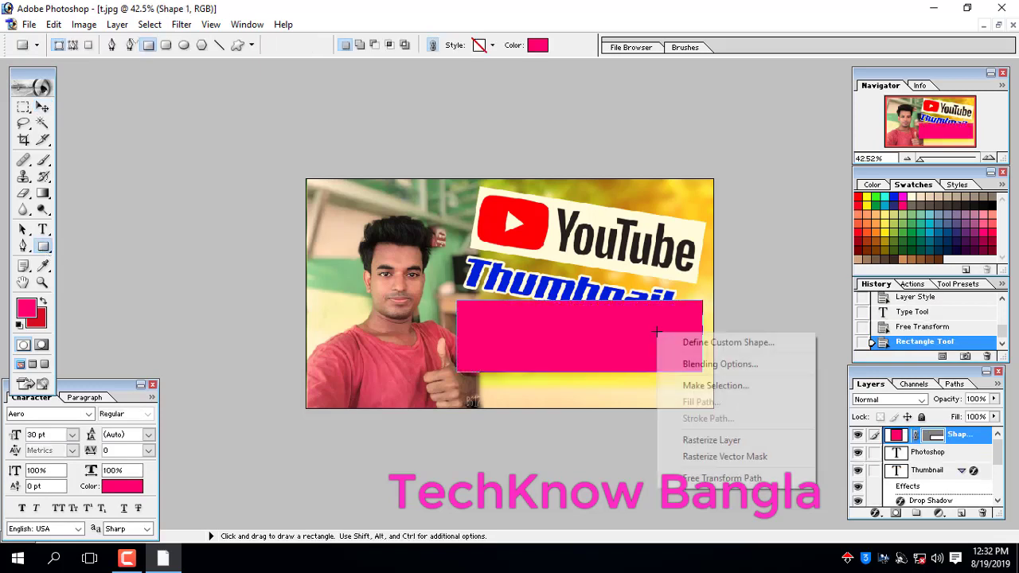
left_click(708, 441)
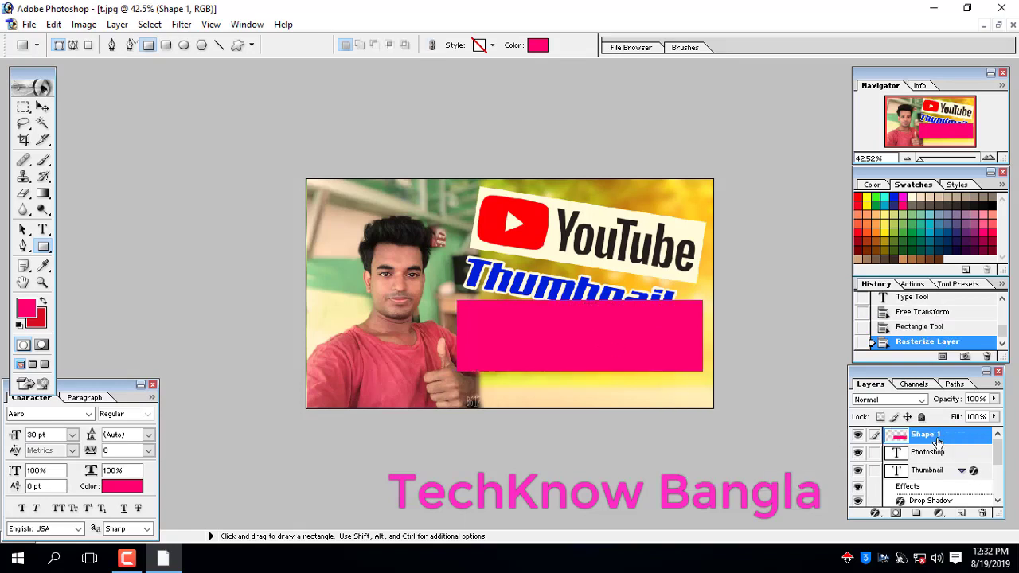
Send the rectangle layer backward until it sits beneath both text layers and the YouTube logo layer.
left_click_drag(938, 440, 948, 496)
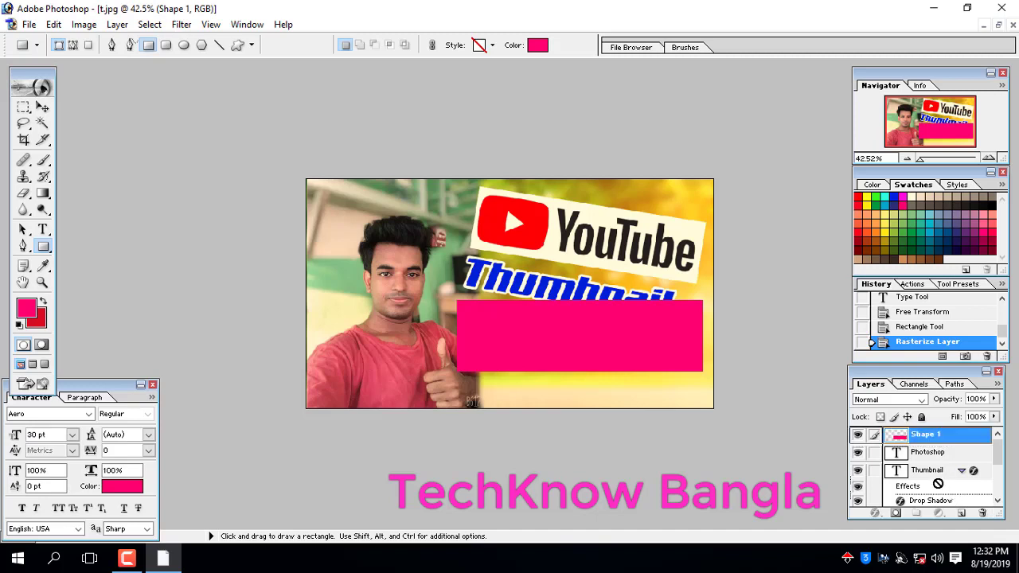
key("ctrl+bracketleft")
key("ctrl+bracketleft")
key("ctrl+bracketleft")
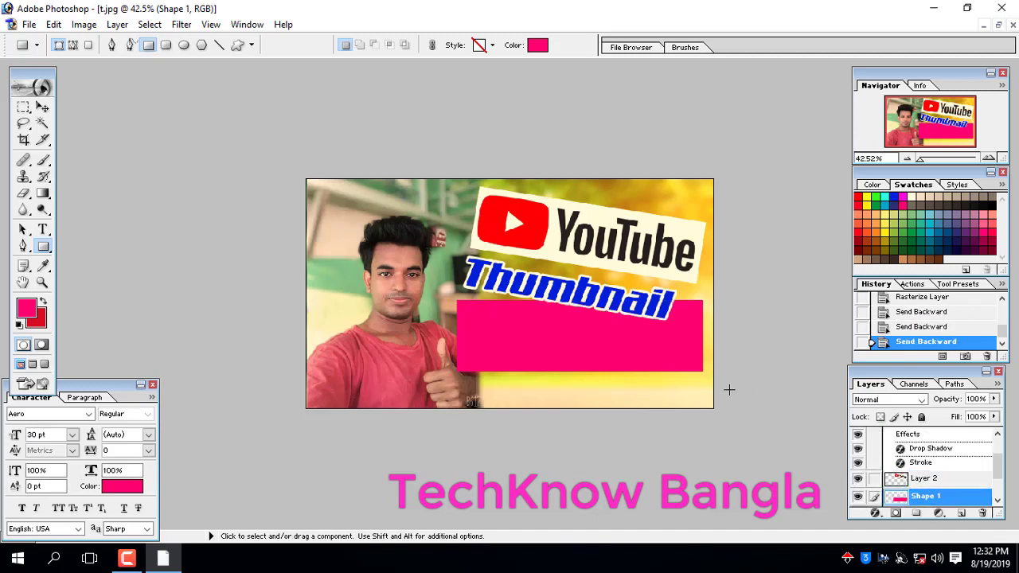
Transform the rectangle to 70.8% height, rotate it 10.4° clockwise and position it behind the Photoshop text.
left_click(43, 107)
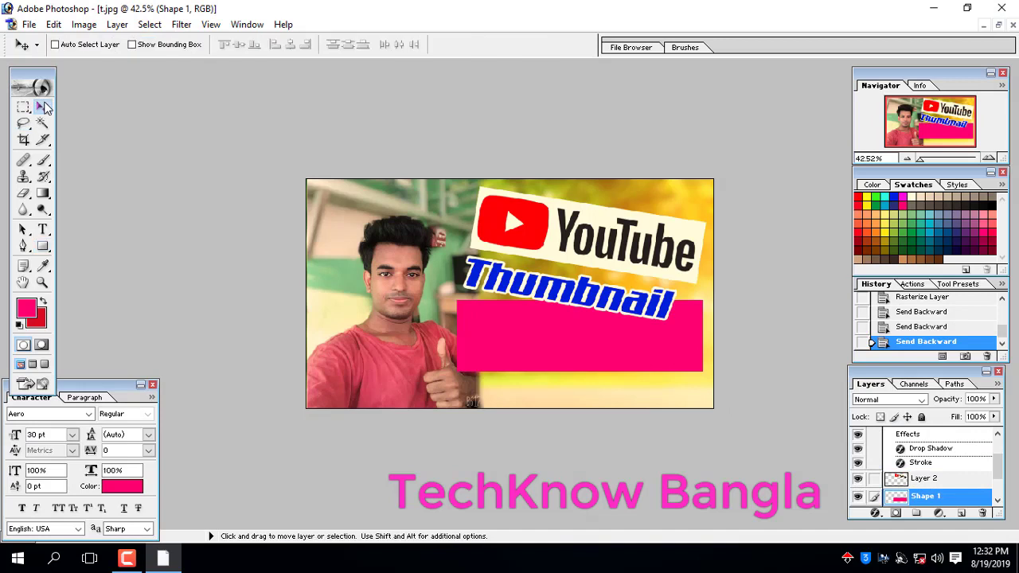
key("ctrl+t")
left_click_drag(579, 371, 579, 350)
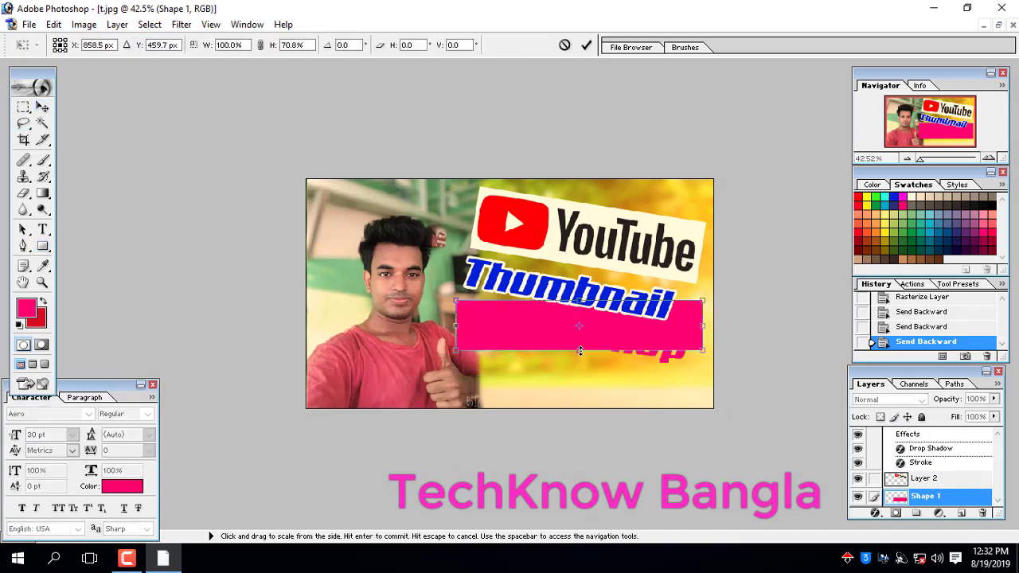
left_click_drag(438, 394, 398, 373)
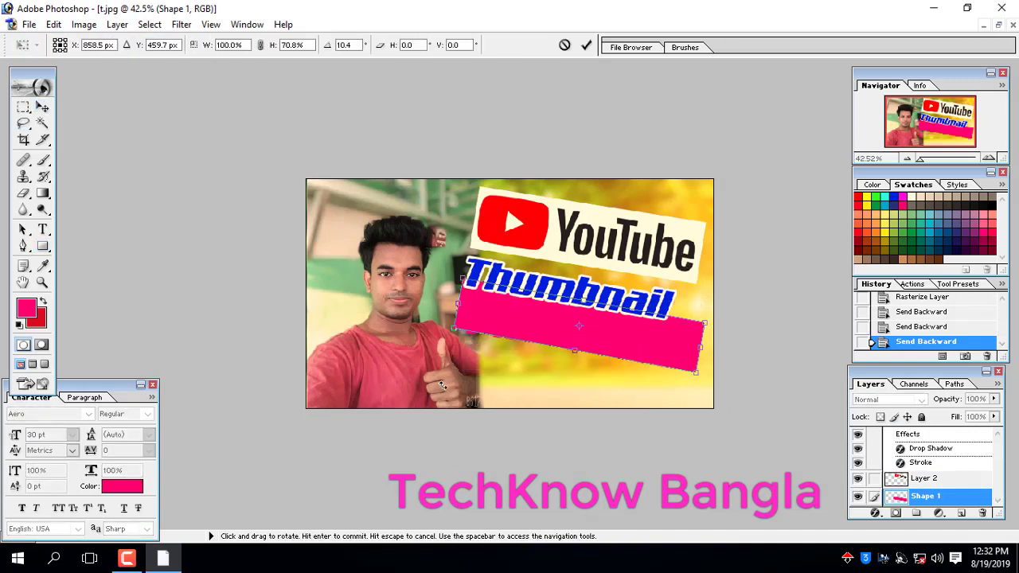
key("Up")
key("Up")
key("Up")
key("Up")
key("Down")
key("Down")
key("Down")
key("Down")
key("Down")
key("Down")
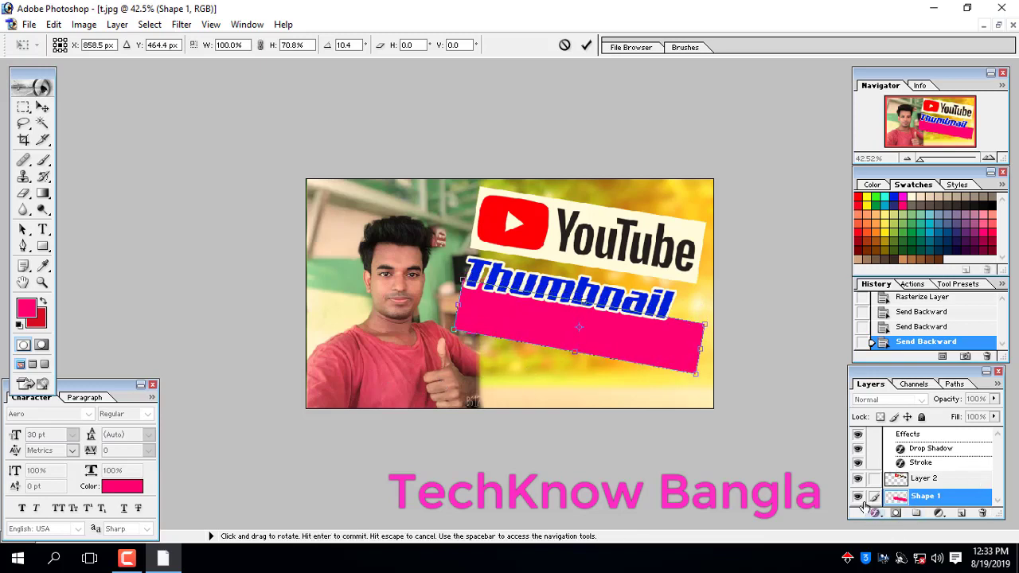
key("Return")
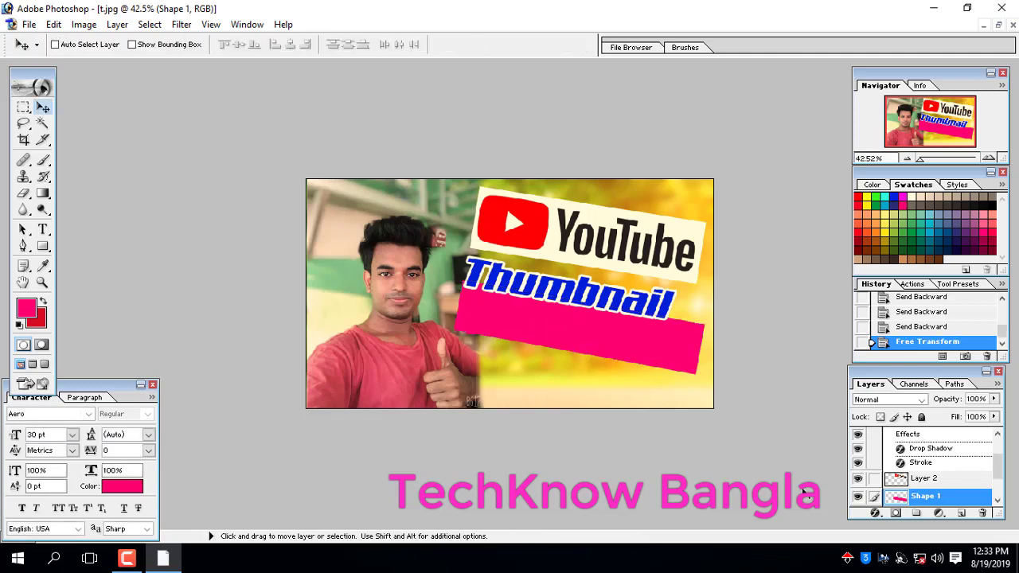
Apply a green (00A651) Color Overlay to the rectangle layer.
left_click(875, 512)
left_click(920, 451)
left_click(457, 196)
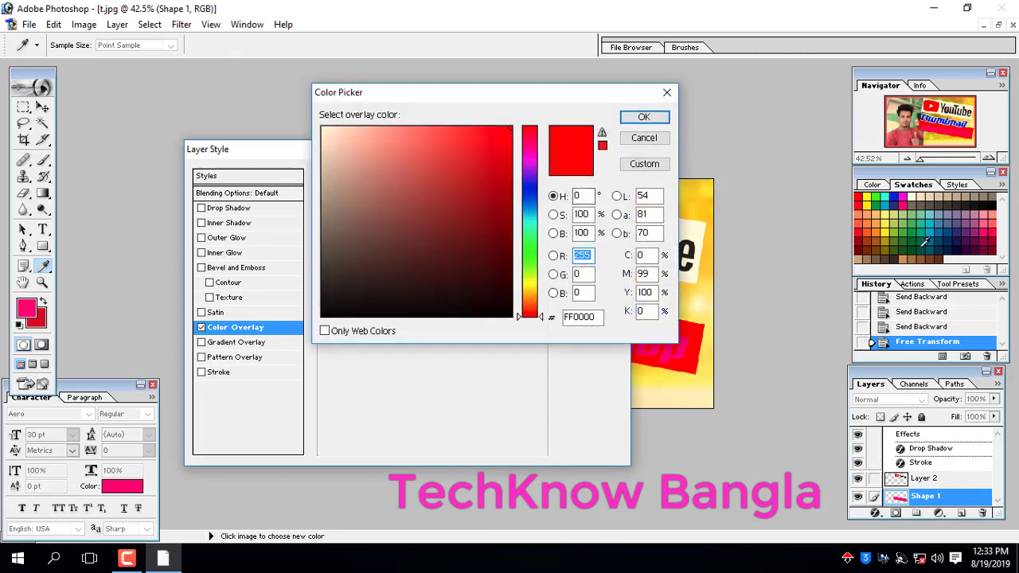
left_click(918, 230)
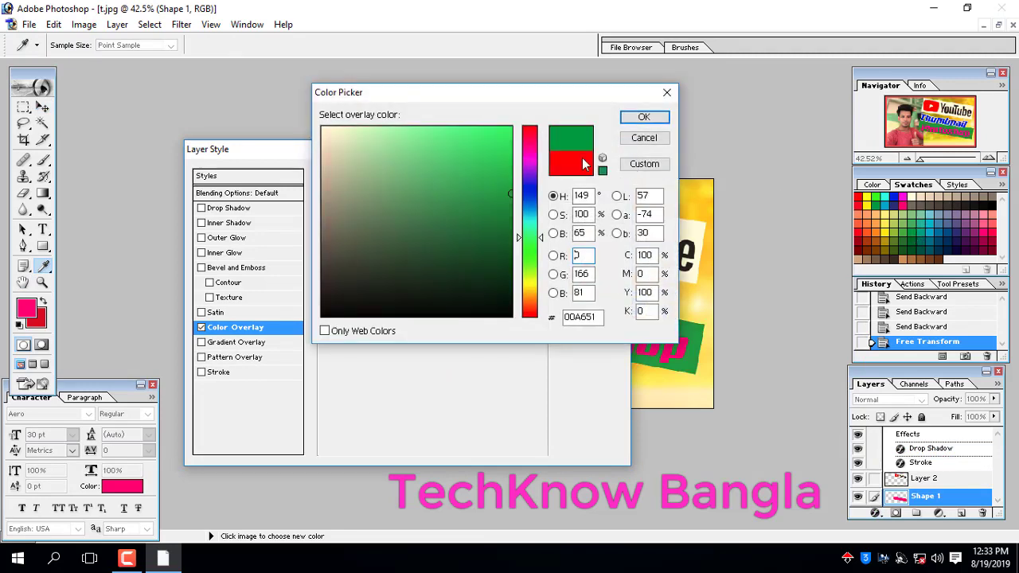
left_click(646, 117)
left_click(592, 175)
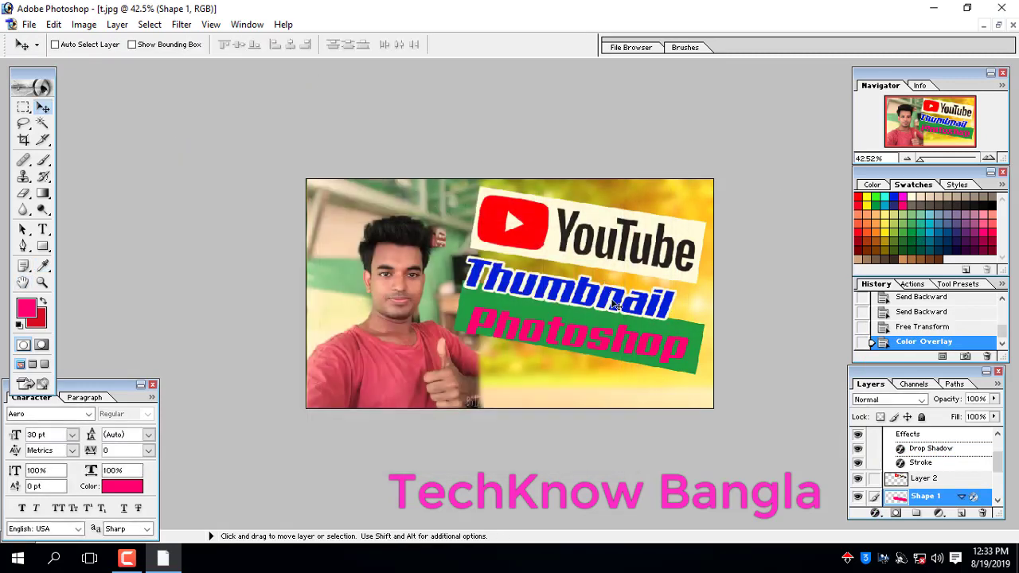
Nudge the green rectangle down and rotate it about 3° counterclockwise to match the tilt of the Photoshop text.
key("shift+Down")
key("shift+Down")
key("shift+Down")
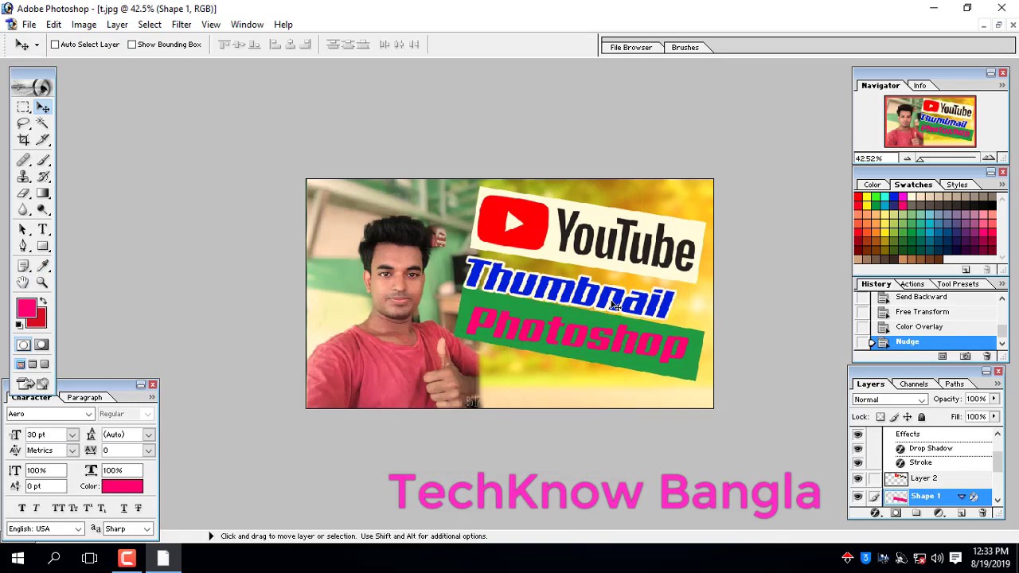
key("shift+Down")
key("shift+Down")
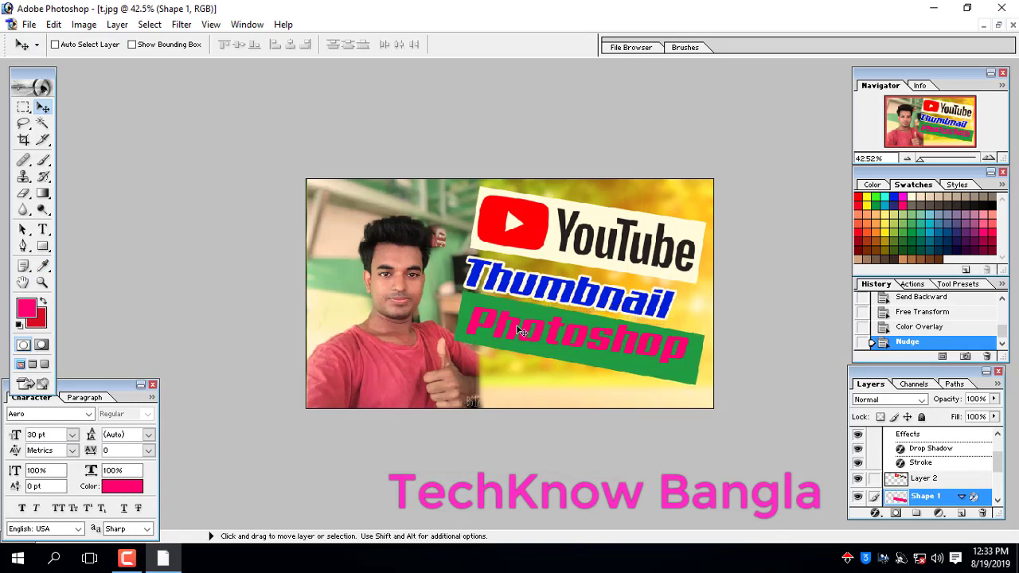
key("ctrl+t")
left_click_drag(414, 323, 414, 333)
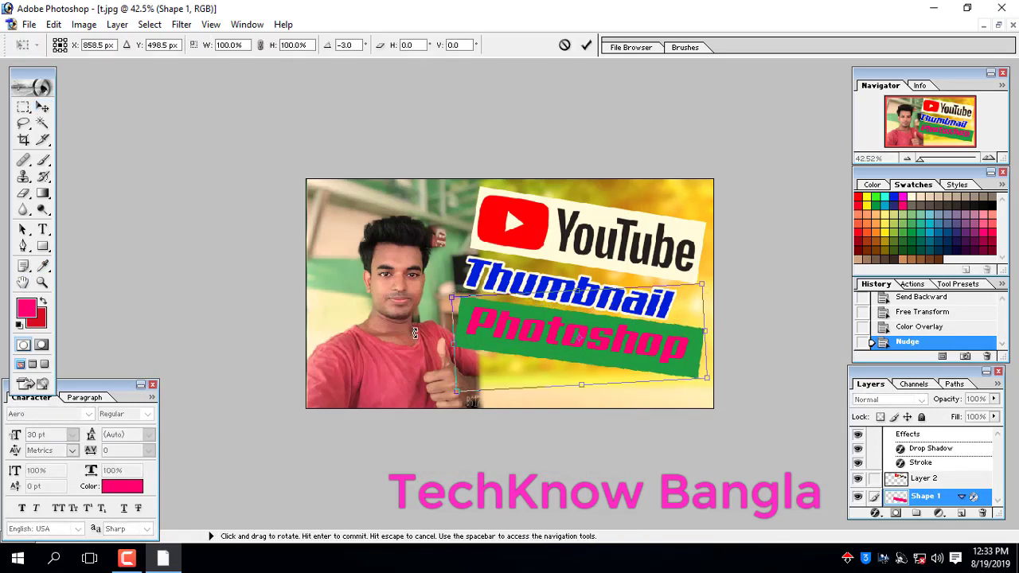
key("Return")
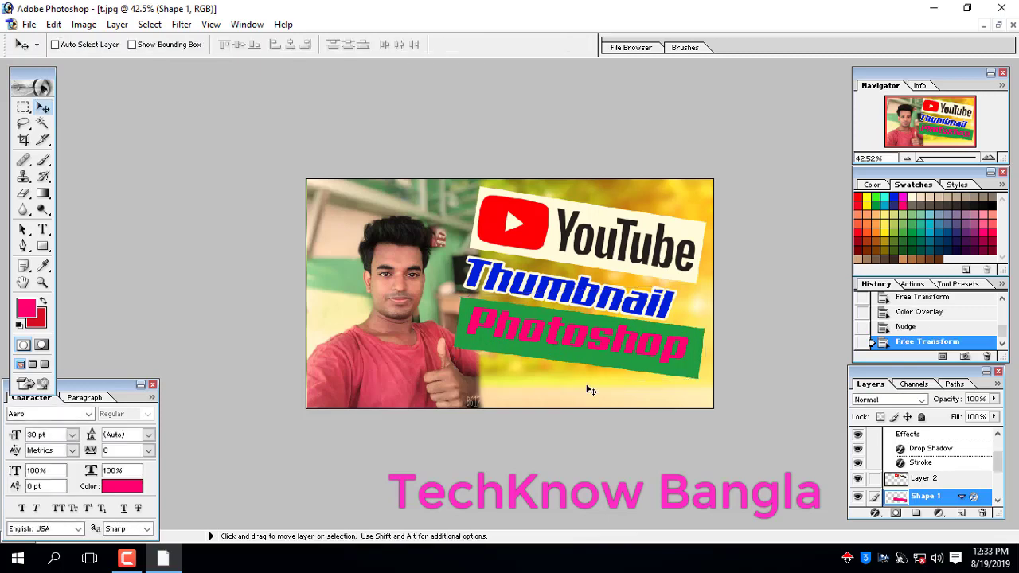
Reduce the green rectangle's height slightly from its lower edge so it fits closer around the Photoshop text.
key("ctrl+t")
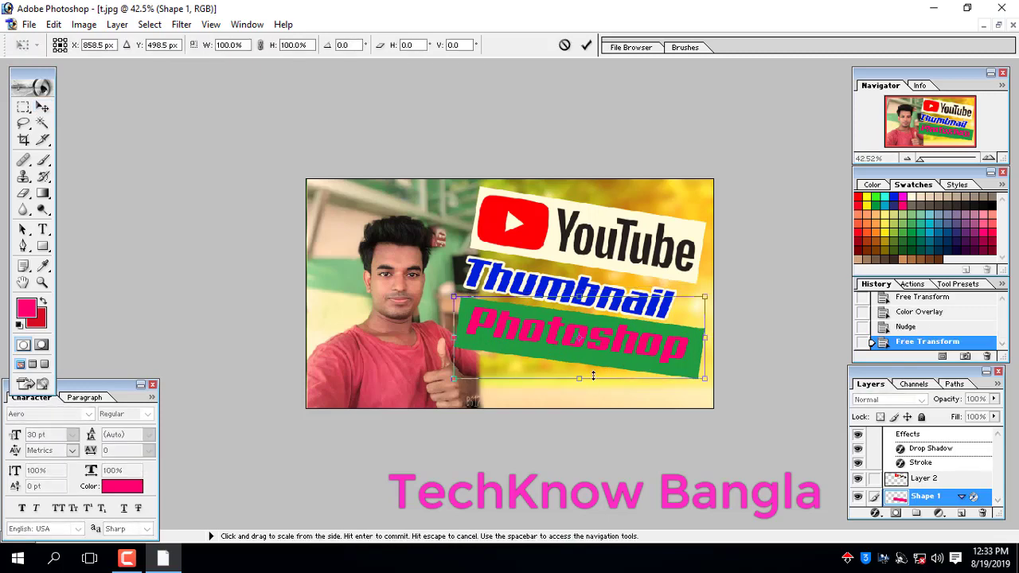
left_click_drag(591, 381, 592, 369)
key("Return")
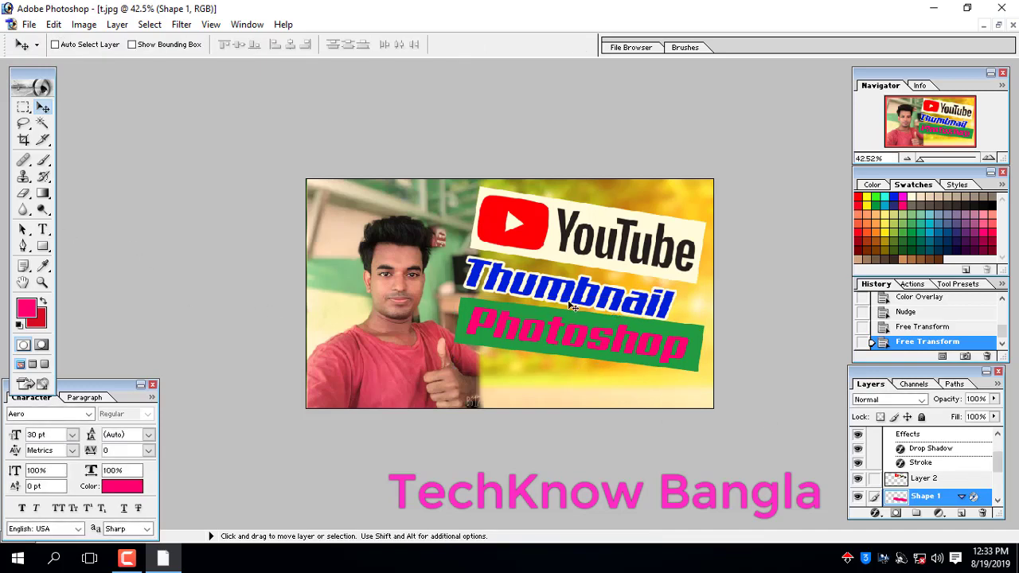
Change the colour of the whole Photoshop text to white (FFFFFF) and commit the text edit.
right_click(505, 329)
left_click(530, 334)
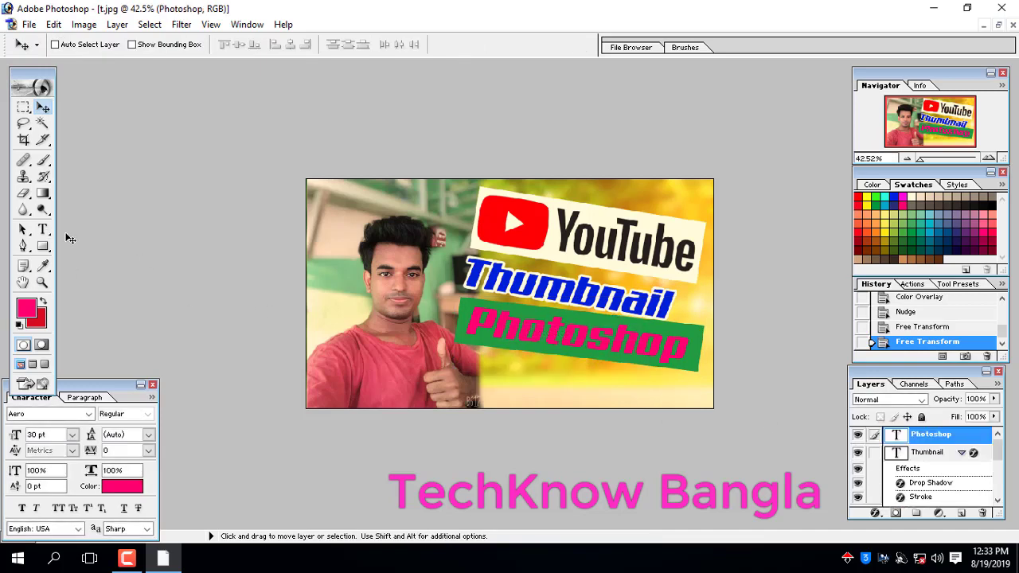
left_click(43, 229)
left_click(636, 344)
key("ctrl+a")
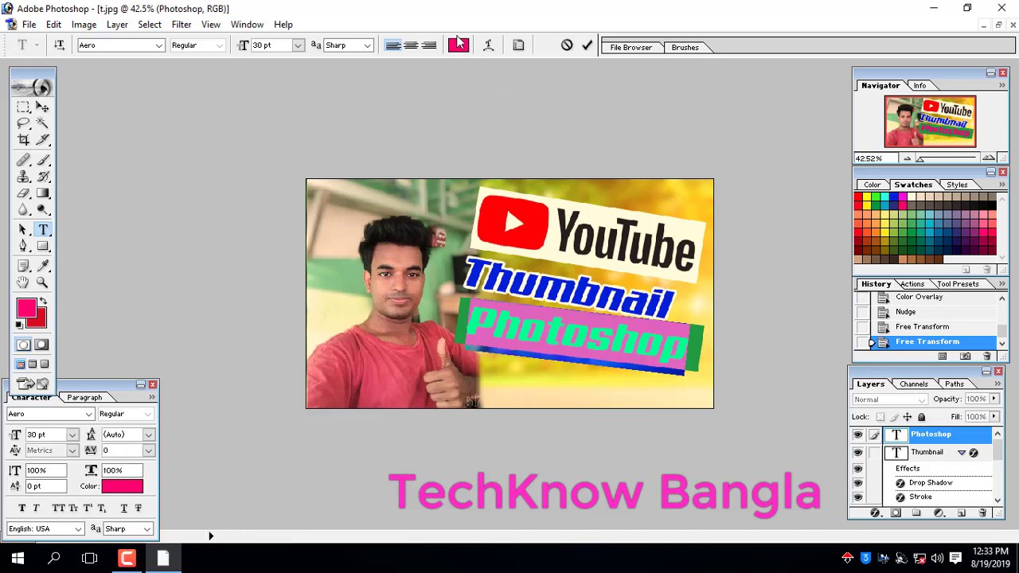
left_click(458, 46)
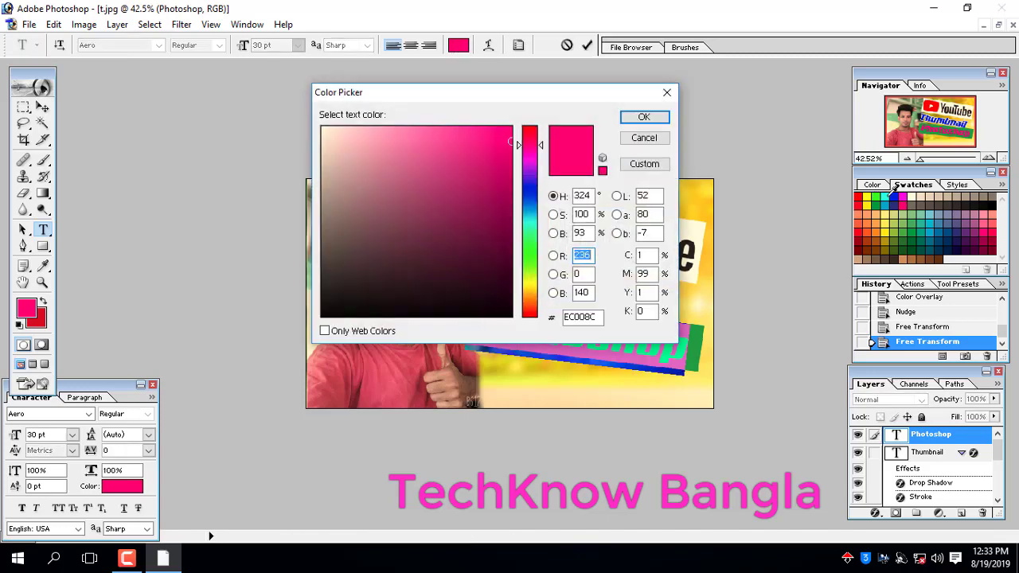
left_click(922, 196)
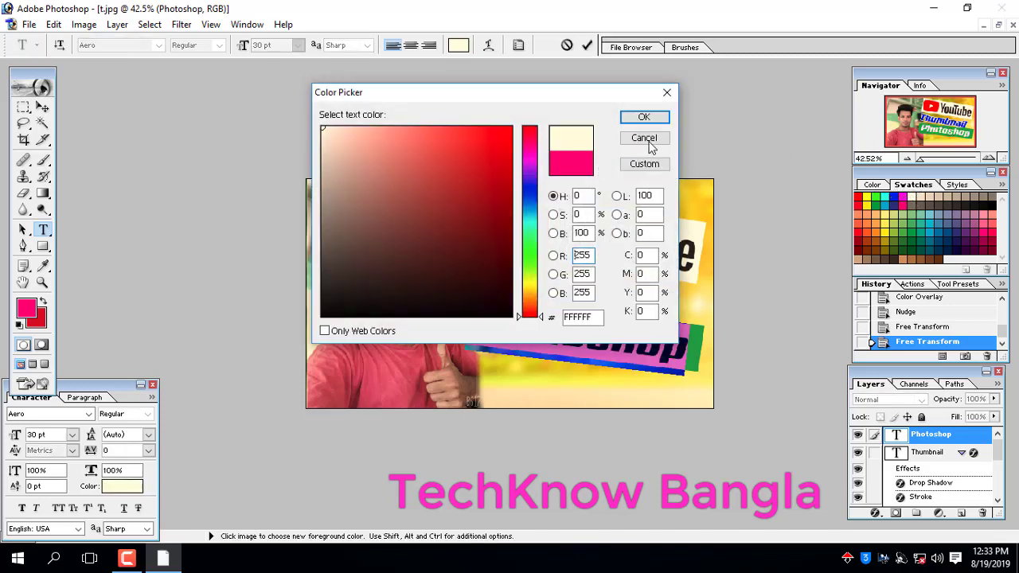
left_click(644, 117)
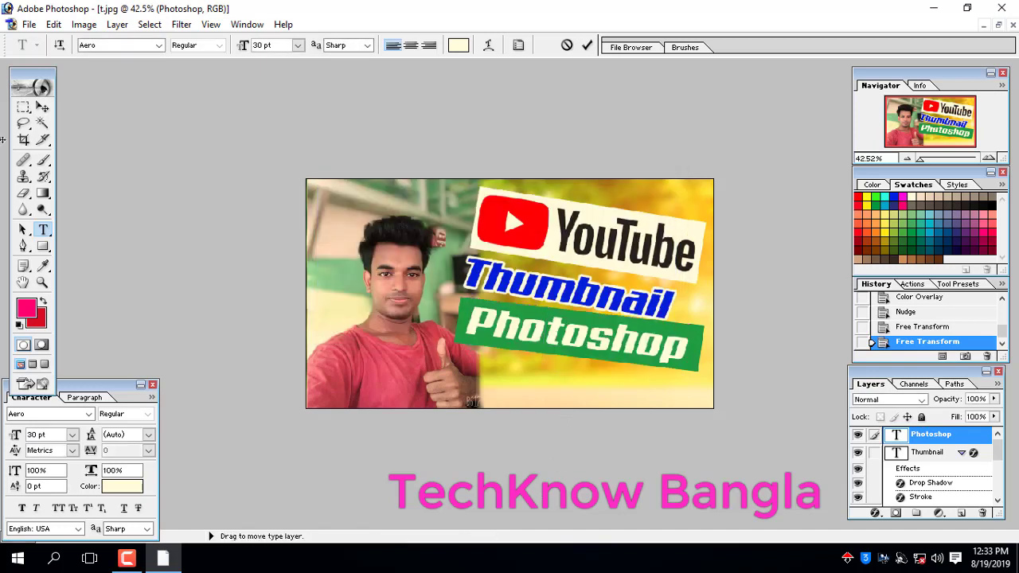
left_click(42, 106)
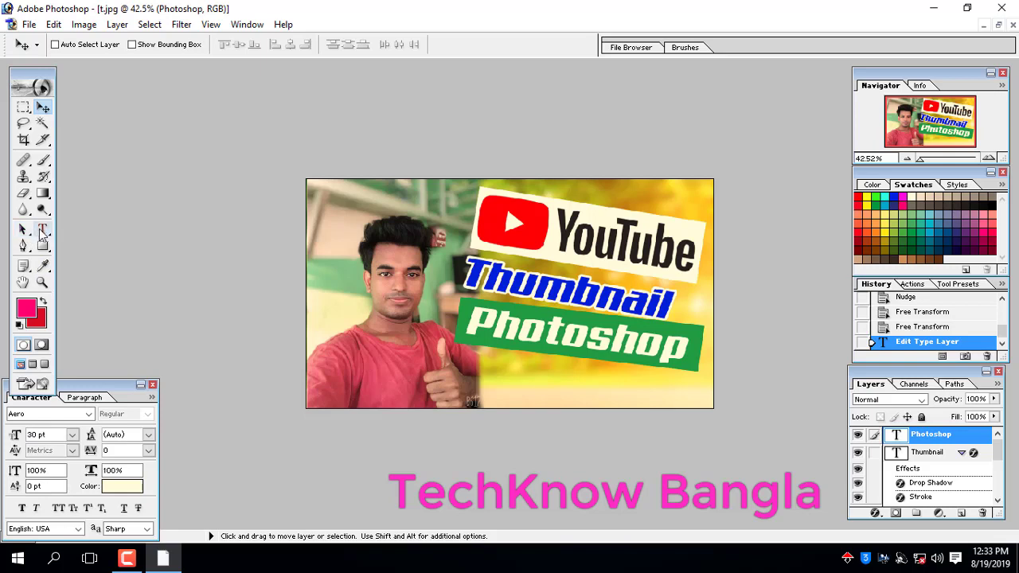
Add a new text layer reading "Tutorial" over the portrait.
left_click(43, 229)
left_click(371, 322)
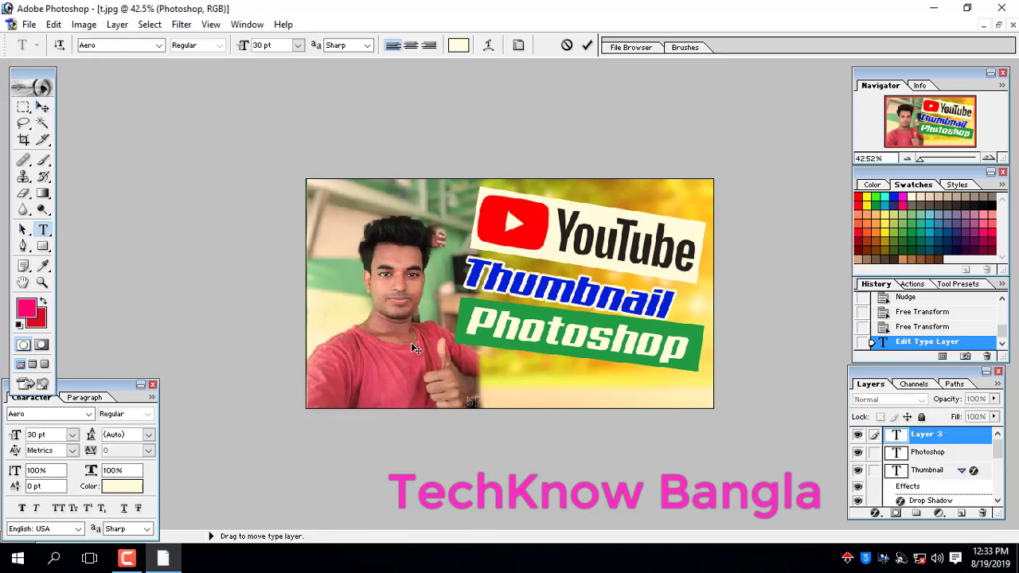
type("Tu")
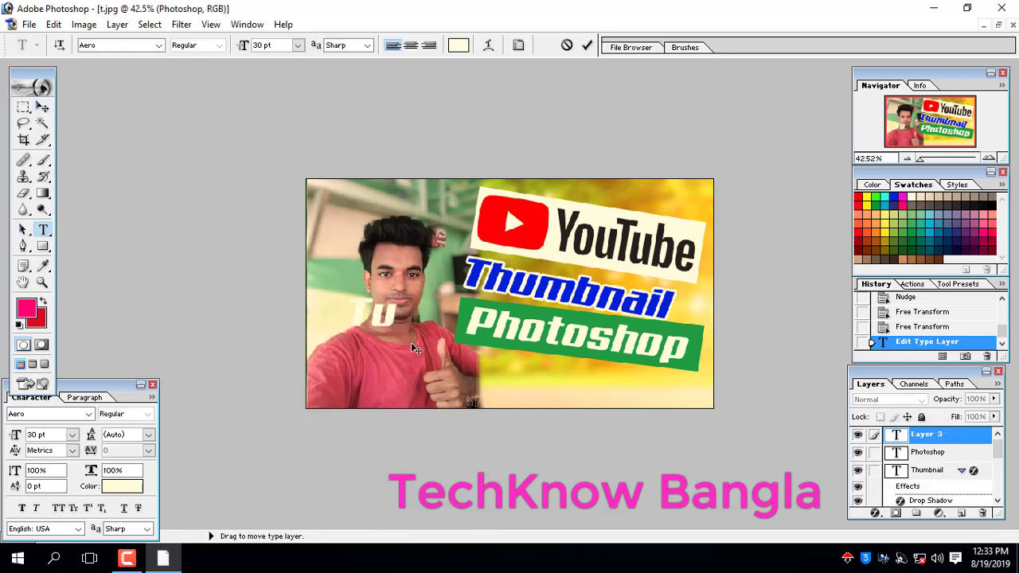
type("torial")
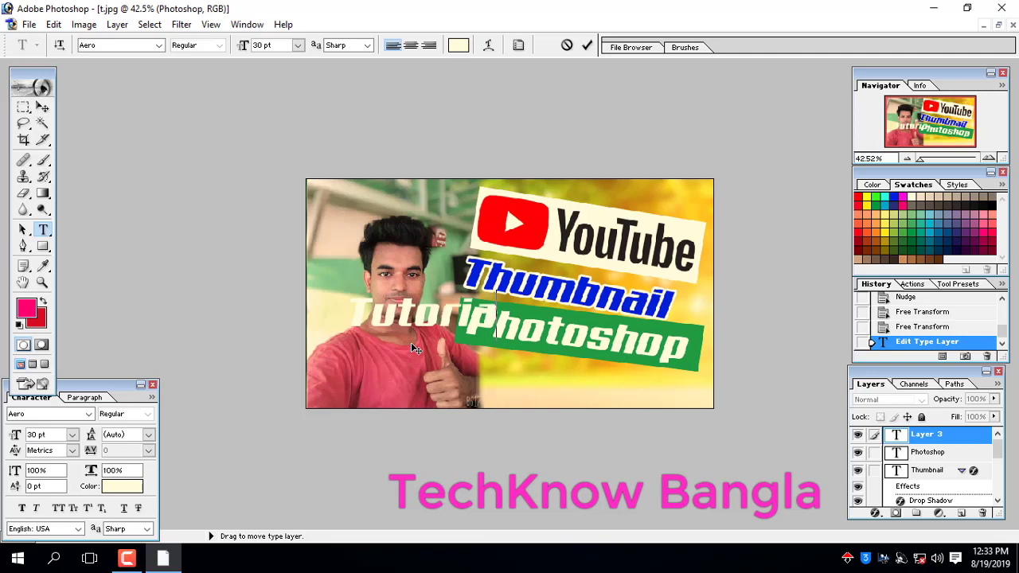
Set the whole Tutorial text to the Arial Rounded MT Bold font and move it below the green Photoshop band.
key("ctrl+a")
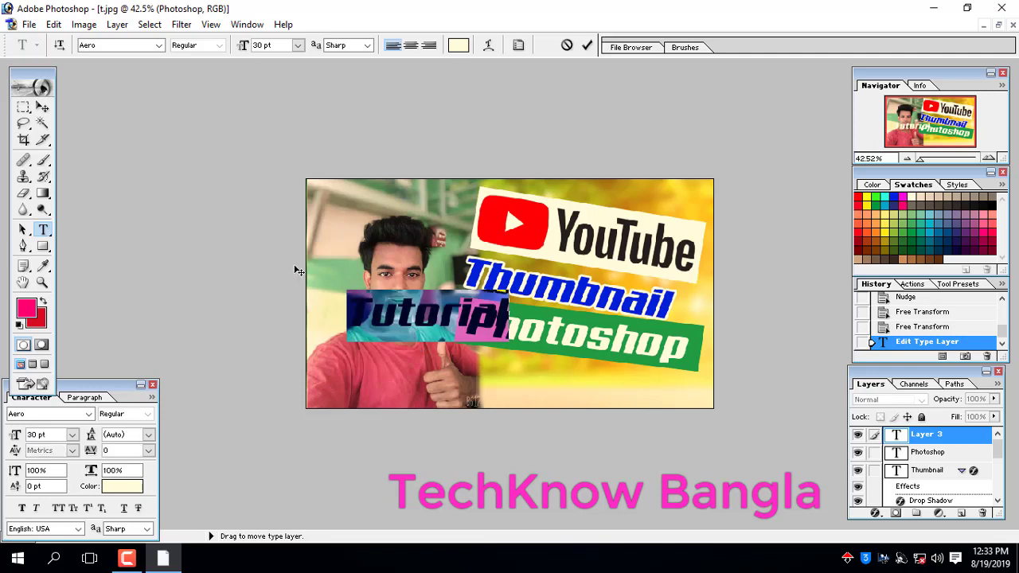
left_click(161, 45)
left_click(128, 128)
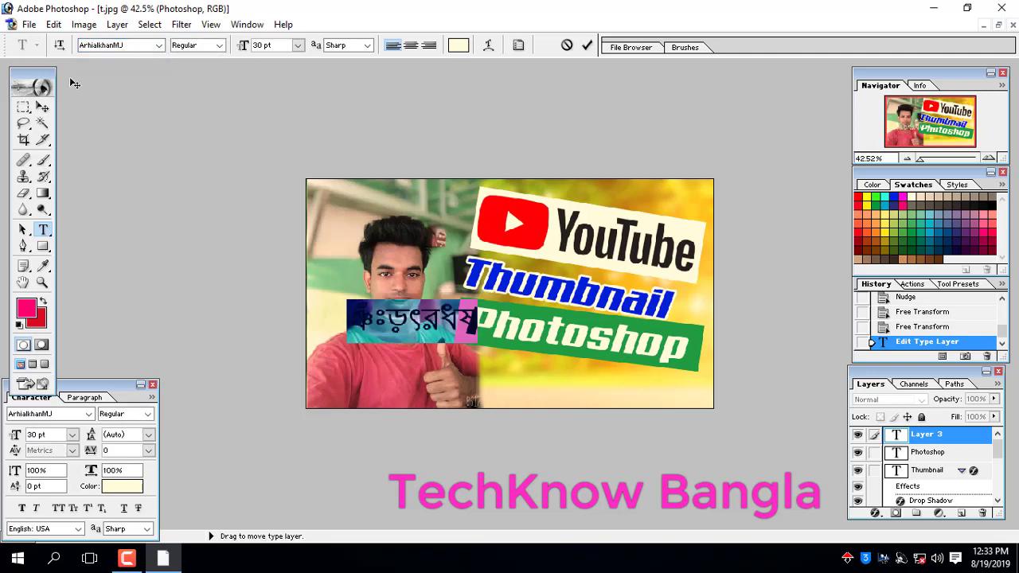
left_click(115, 46)
key("Down")
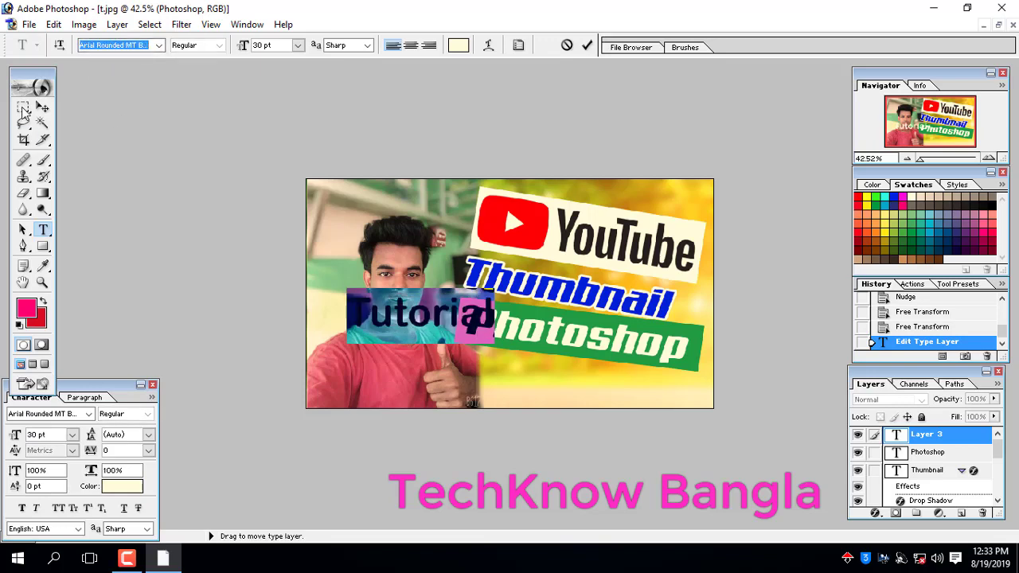
left_click(42, 108)
left_click_drag(414, 322, 555, 397)
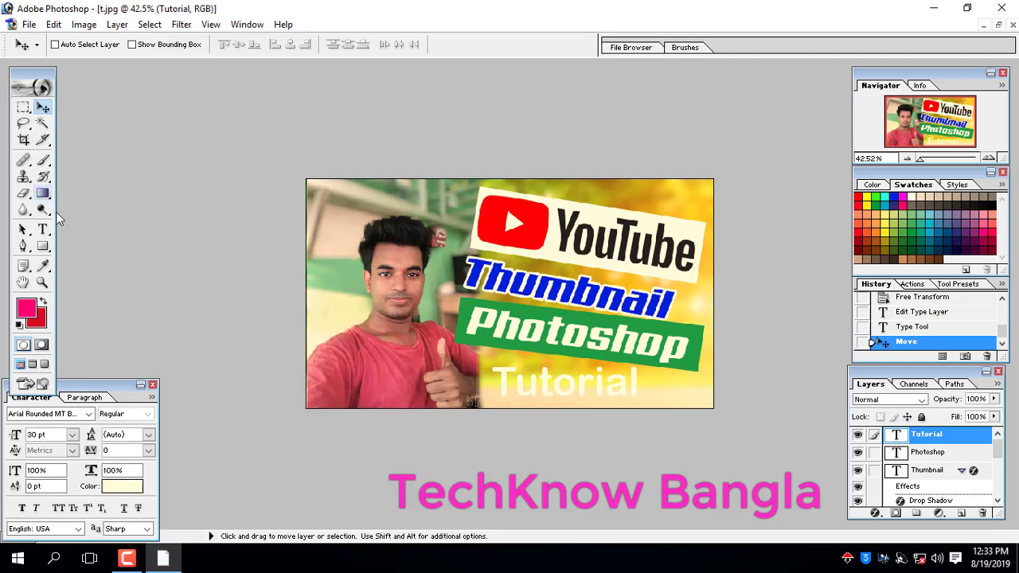
Recolour the whole Tutorial text bright yellow.
left_click(43, 230)
left_click(541, 386)
key("ctrl+a")
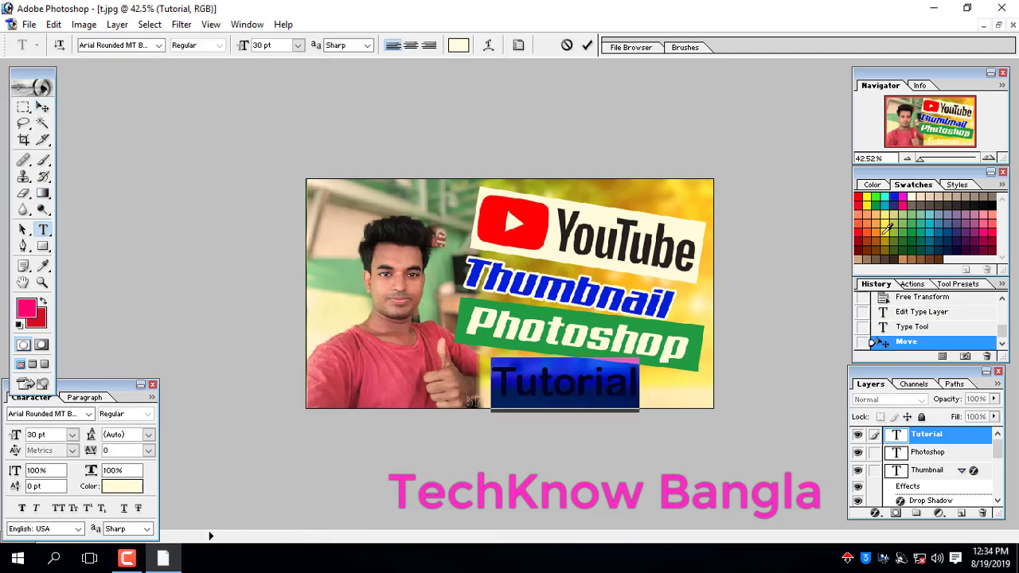
left_click(884, 227)
left_click(578, 392)
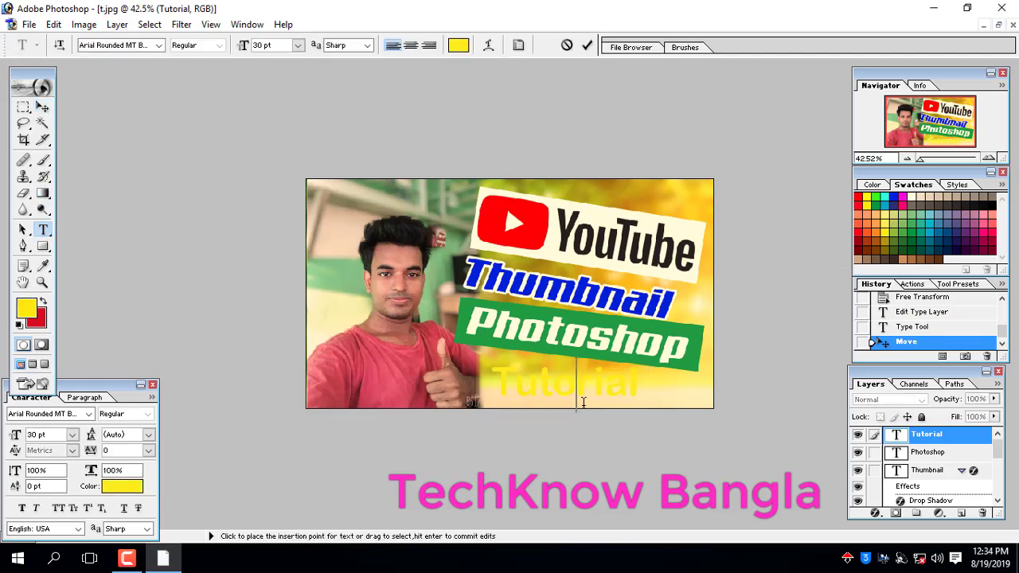
Apply a black (000000) outside Stroke to the Tutorial text layer.
left_click(874, 512)
left_click(884, 505)
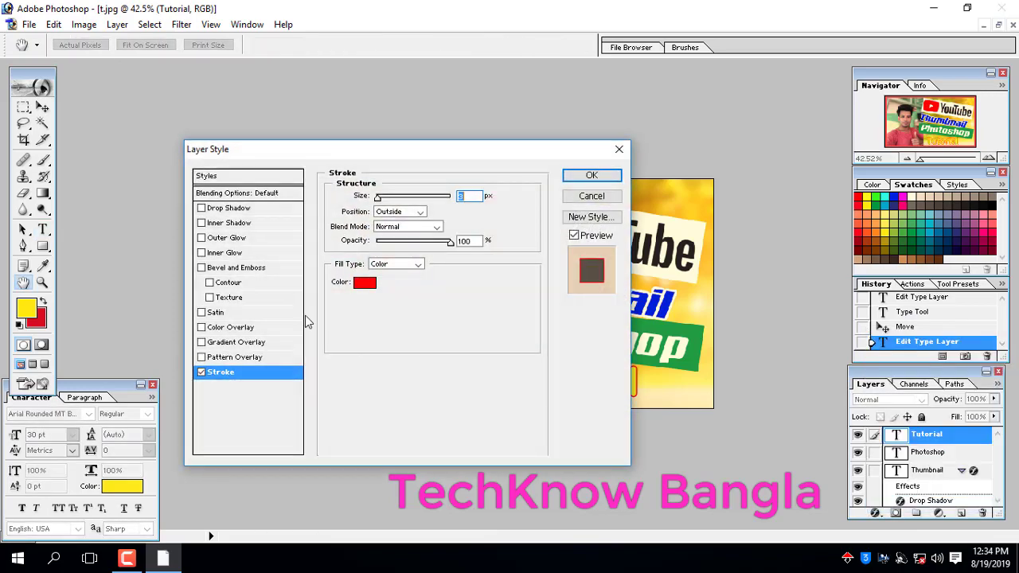
left_click(366, 285)
left_click(509, 313)
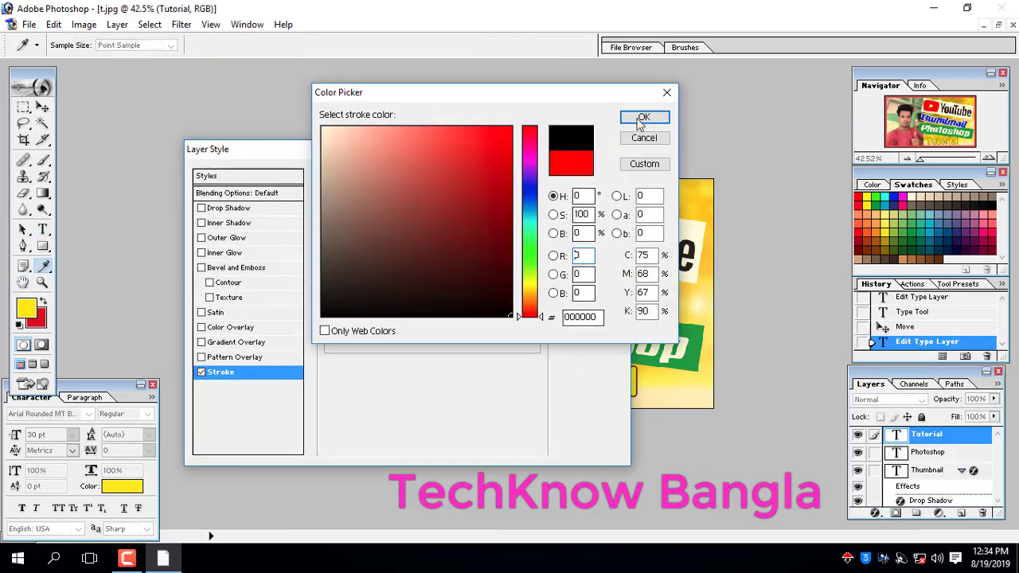
left_click(641, 119)
left_click_drag(444, 156, 198, 121)
left_click(345, 139)
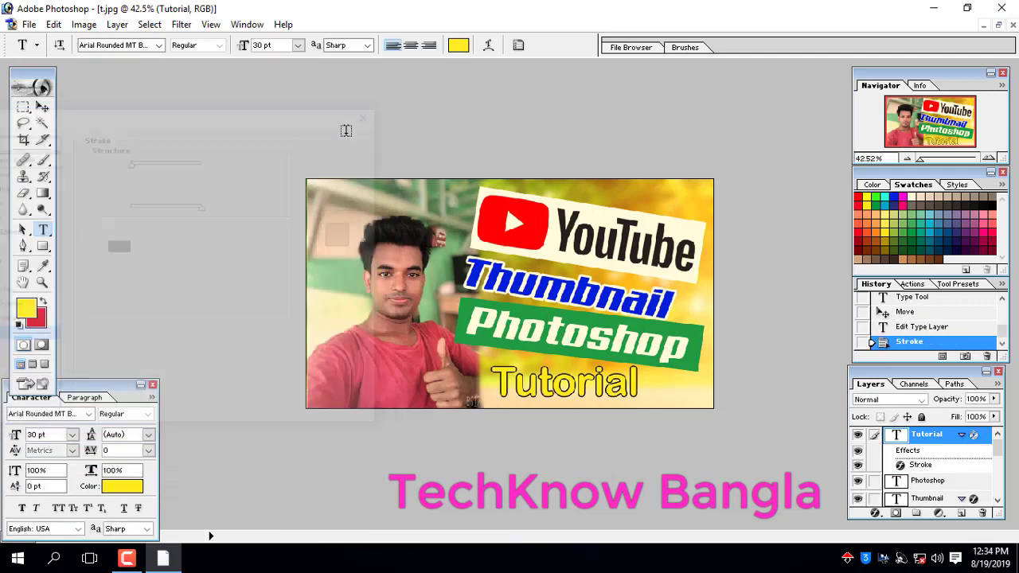
left_click(529, 324)
right_click(482, 327)
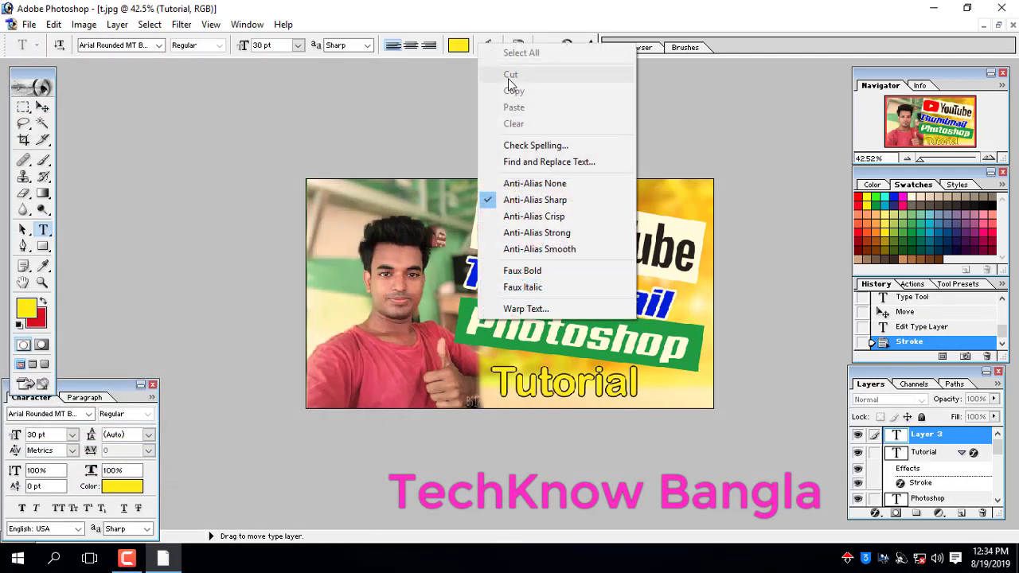
left_click(47, 232)
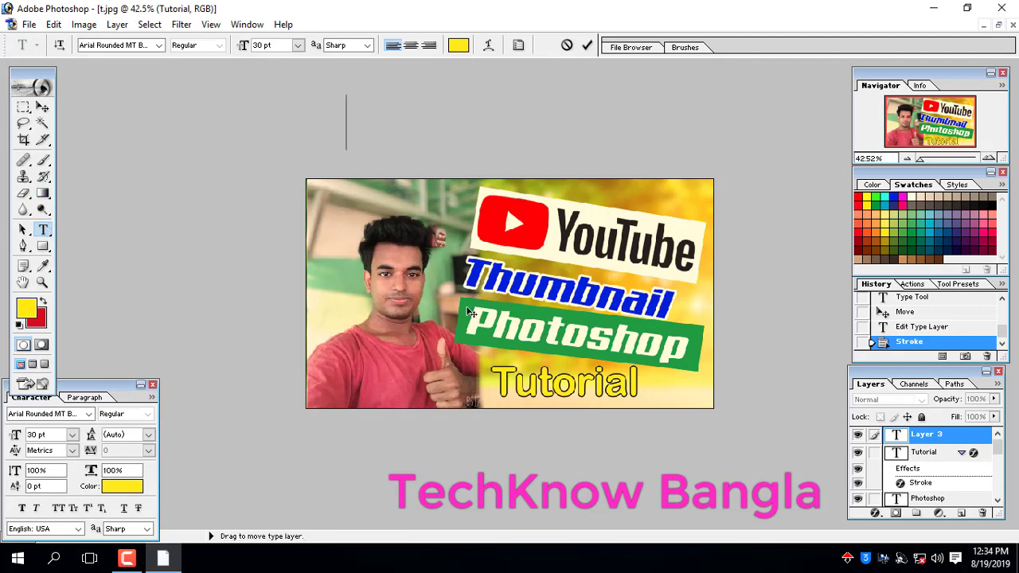
right_click(476, 320)
left_click(40, 106)
right_click(474, 322)
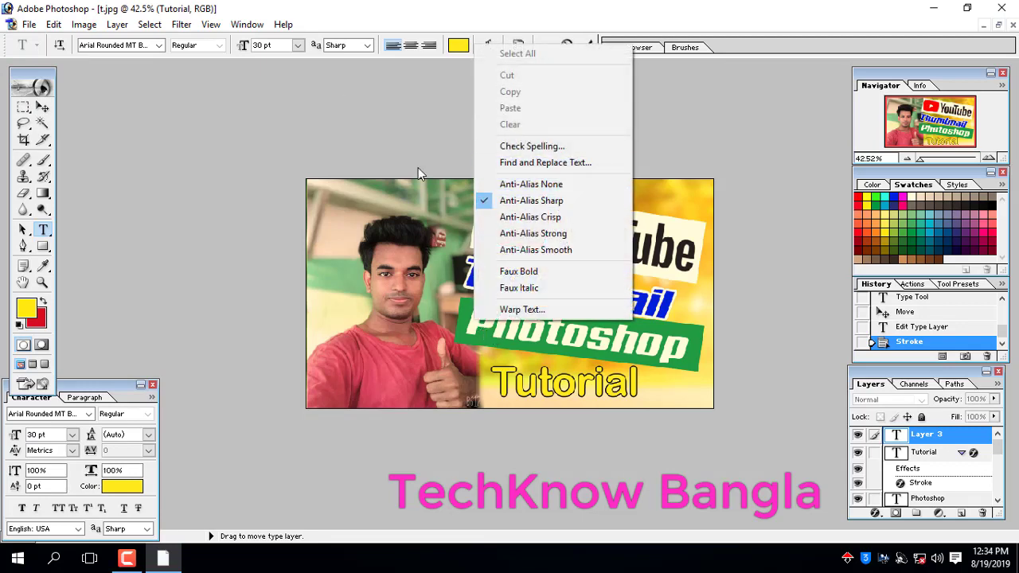
left_click(392, 118)
left_click(41, 123)
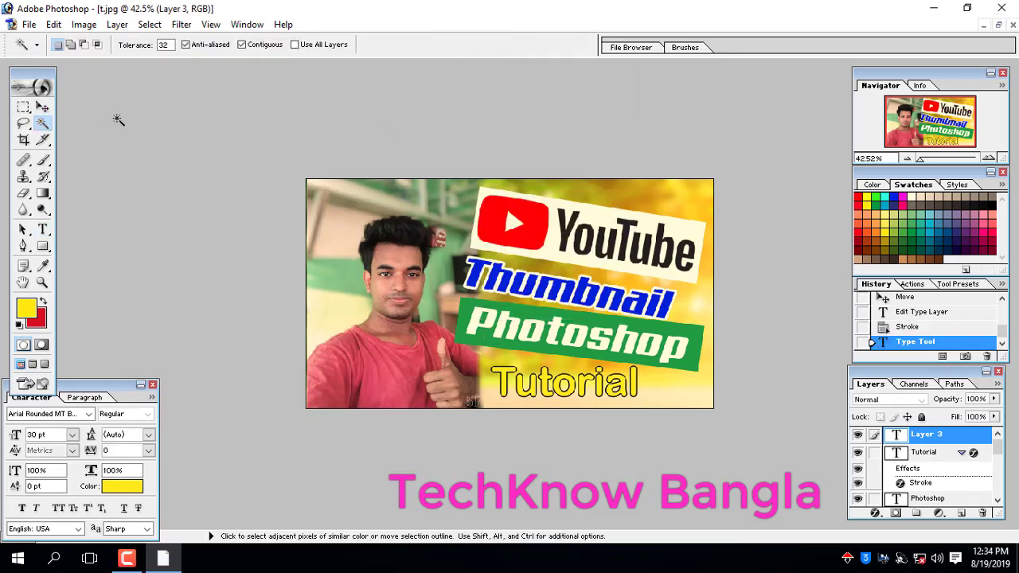
left_click(43, 107)
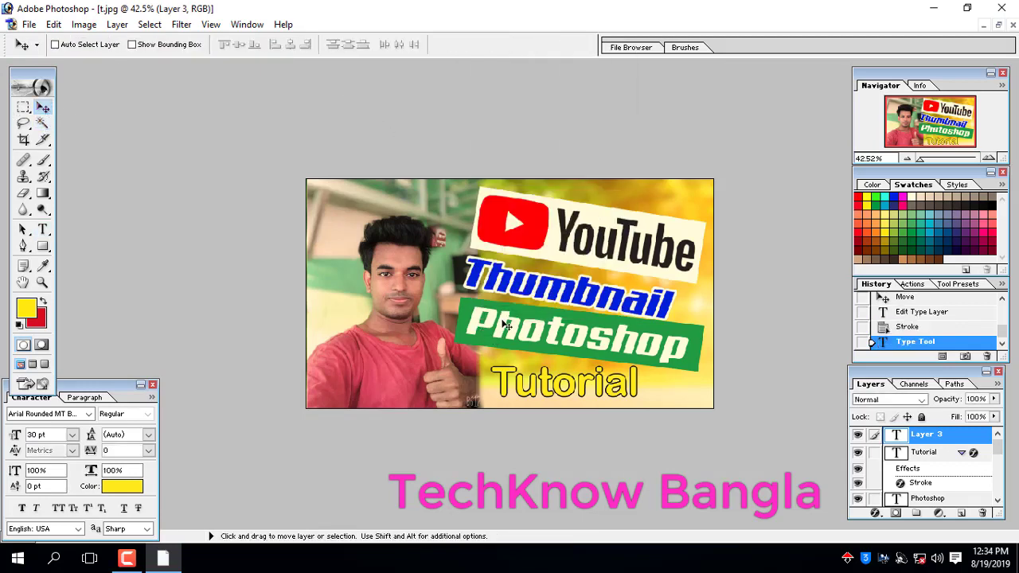
Select the Photoshop text layer and change the font of its whole text to Agency FB.
right_click(504, 325)
left_click(543, 329)
left_click(43, 230)
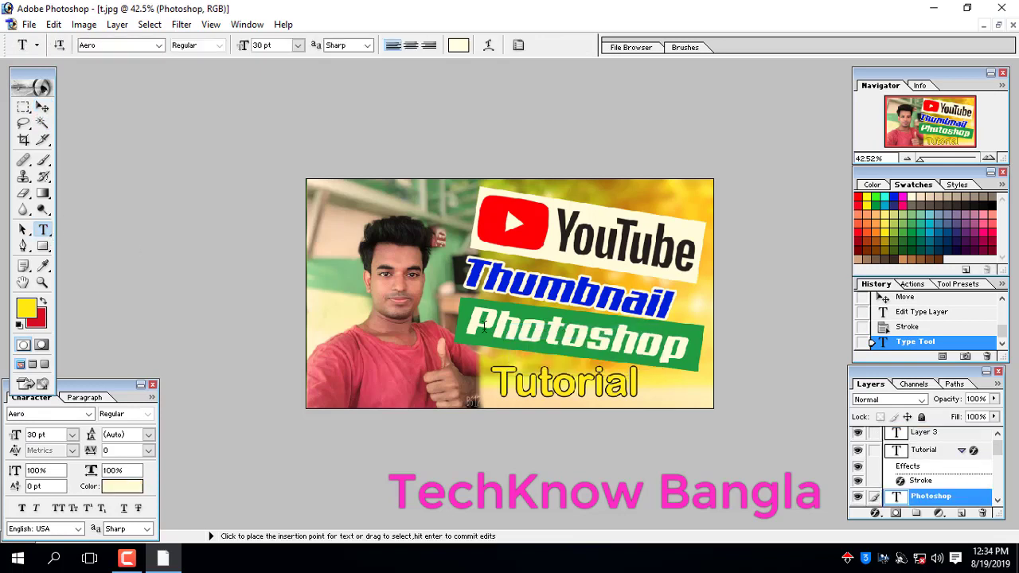
double_click(487, 326)
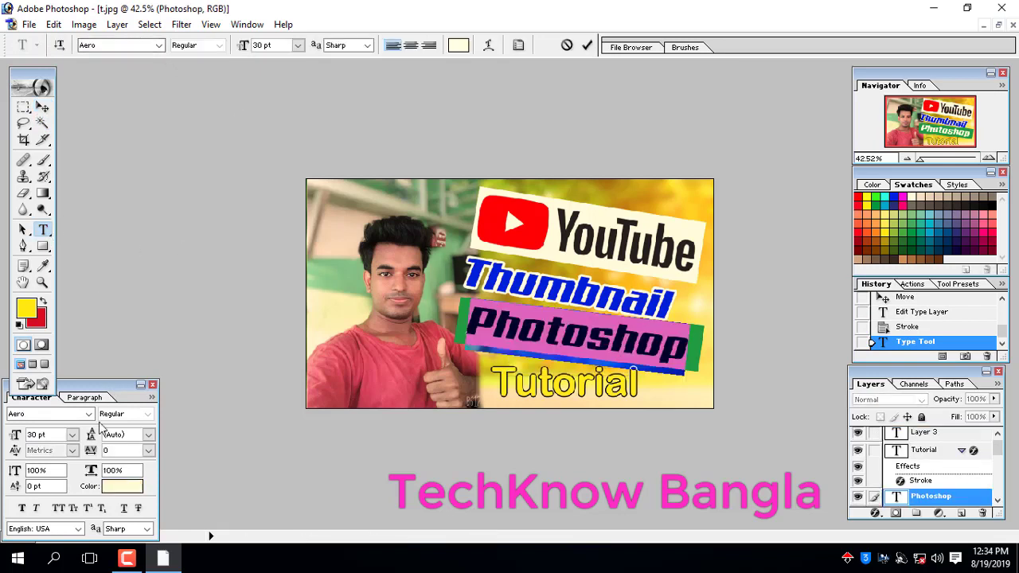
left_click(68, 417)
key("Down")
key("Down")
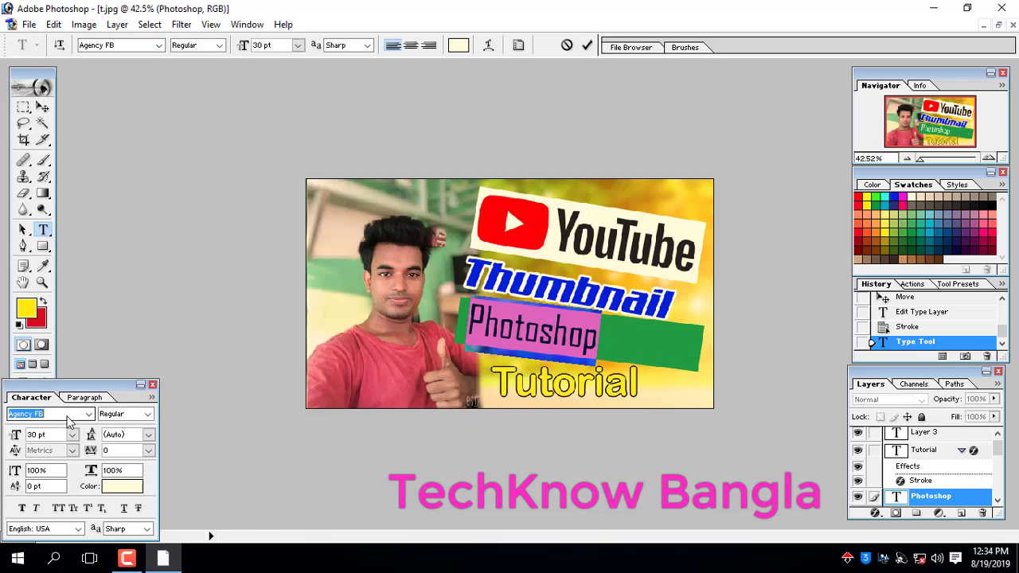
key("Up")
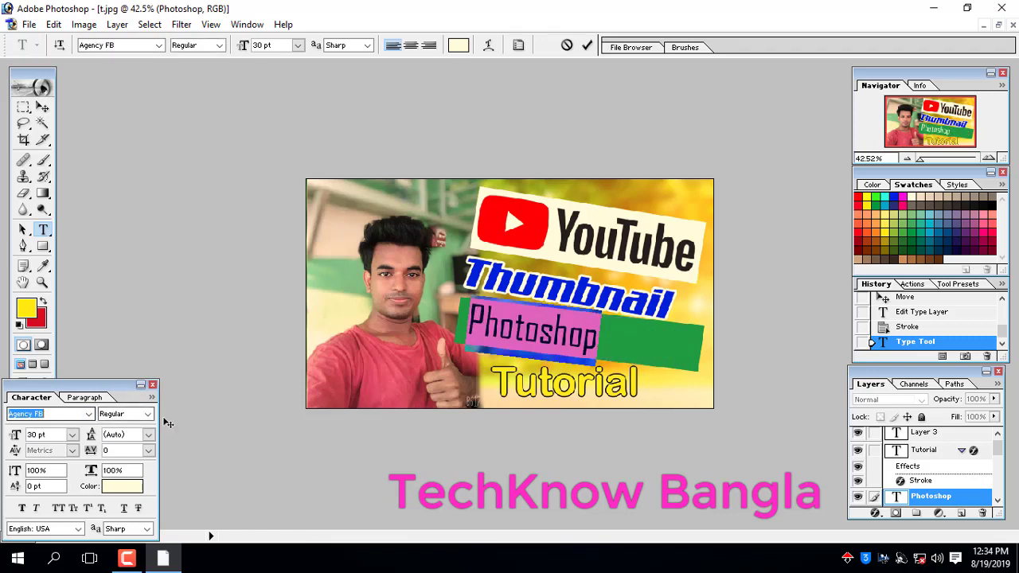
Stretch the Photoshop text wider across the green band and nudge it slightly down and to the right.
left_click(42, 108)
key("ctrl+t")
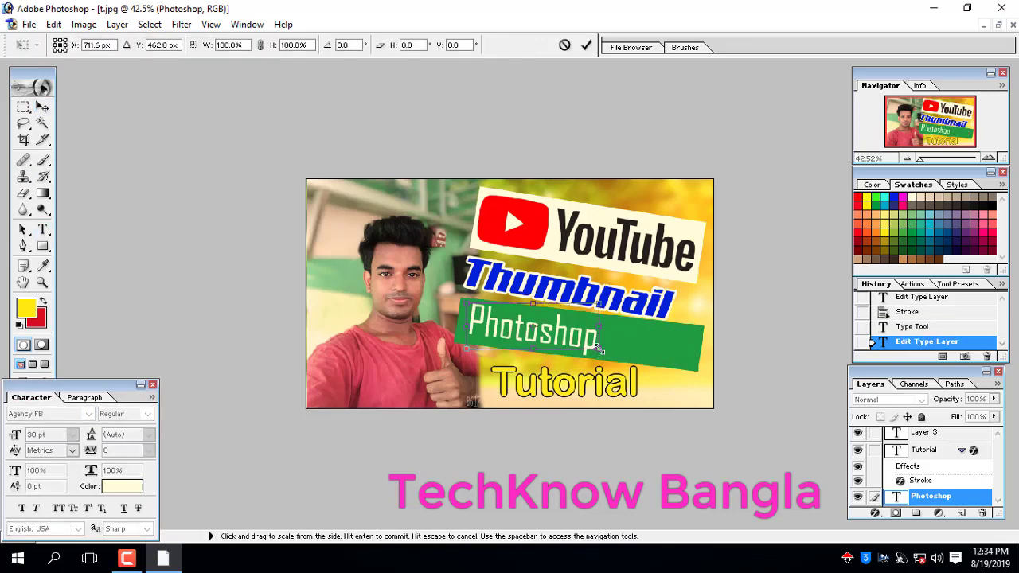
left_click_drag(596, 335, 666, 338)
key("Return")
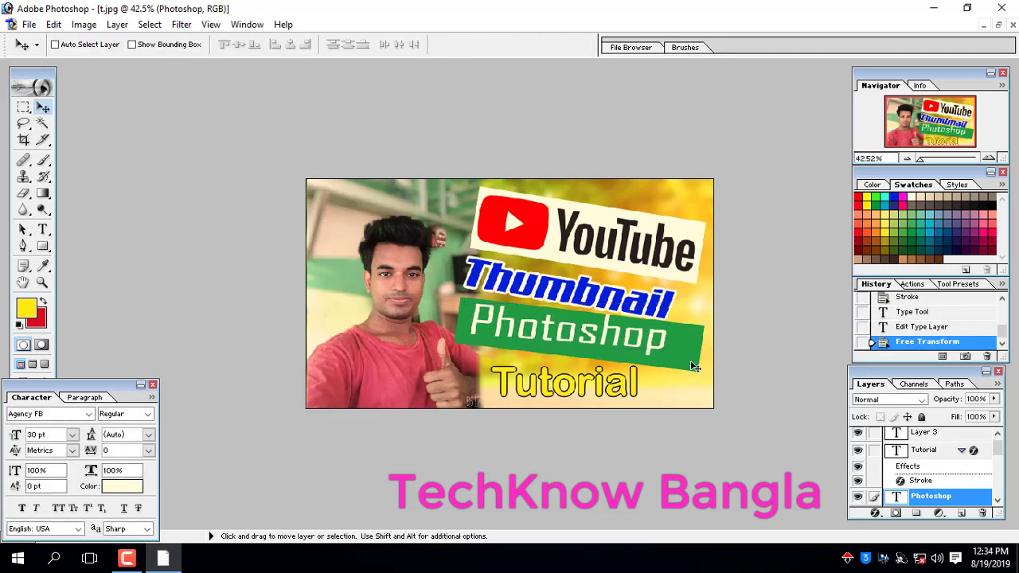
key("Down")
key("Down")
key("Down")
key("Down")
key("Right")
key("Right")
key("Right")
key("Right")
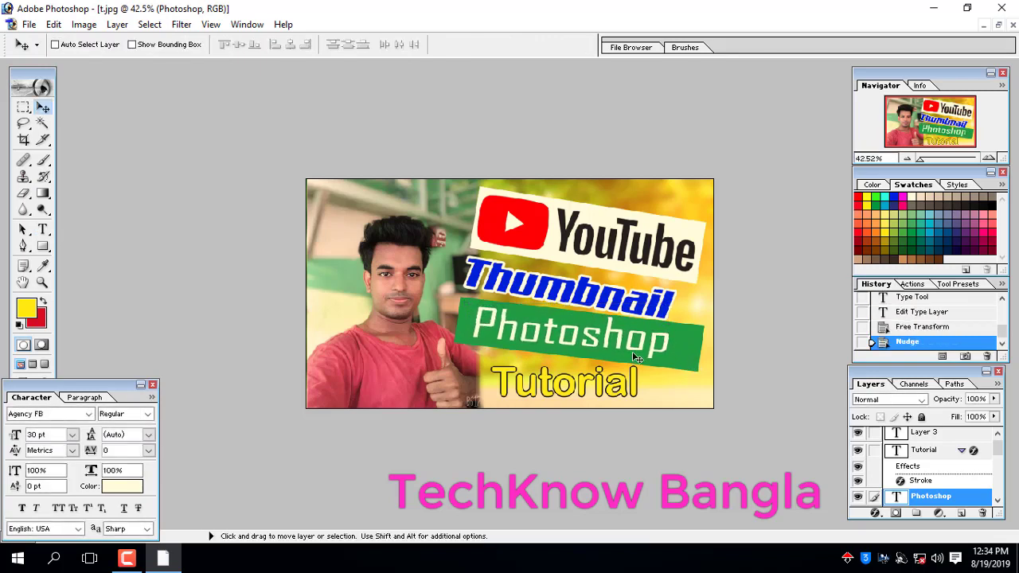
Rotate the Photoshop text about 2.2°, widen it to about 107.7% and nudge it into place on the green band.
key("ctrl+t")
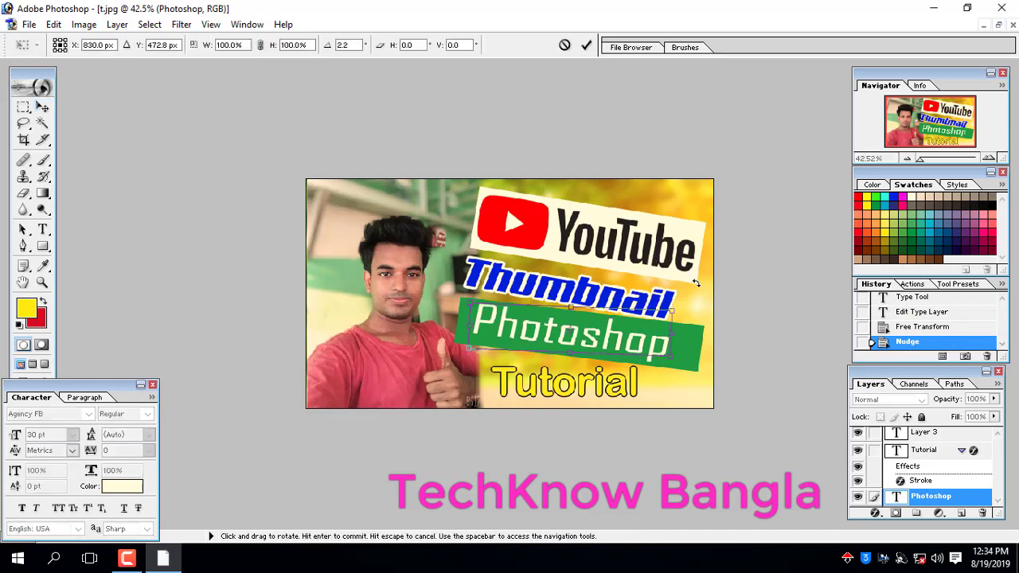
left_click_drag(671, 334, 686, 335)
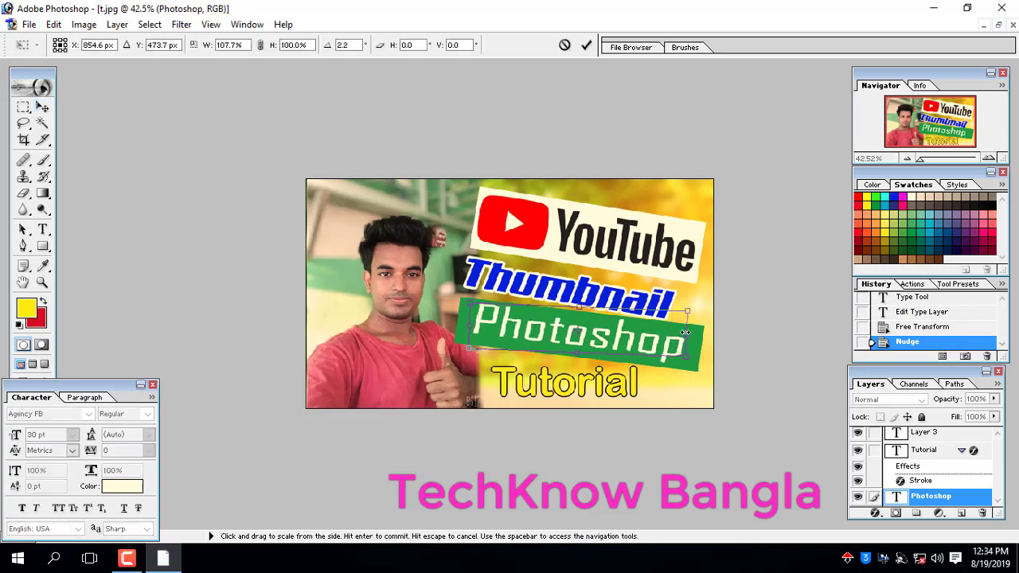
key("Return")
key("Down")
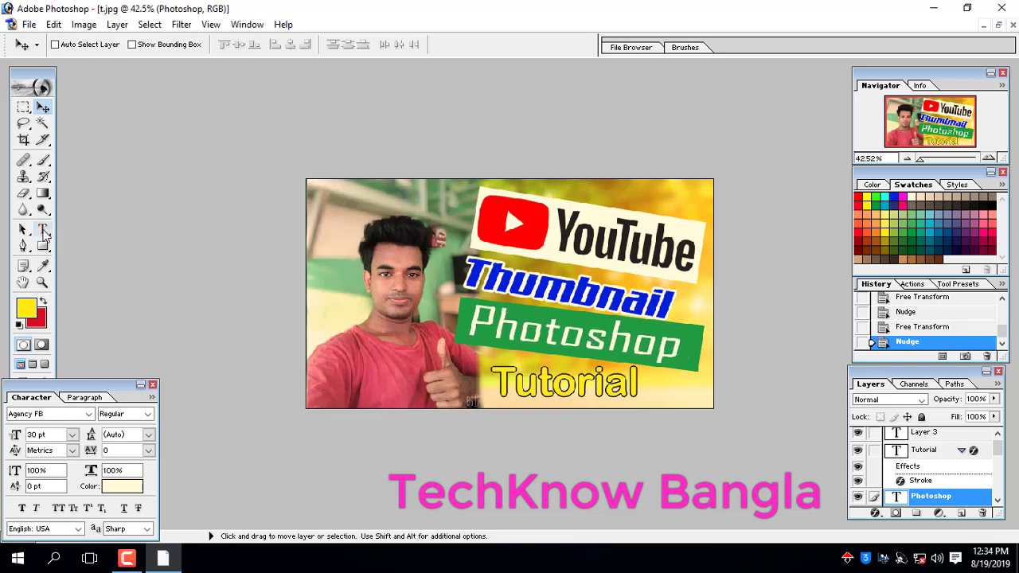
Change the font of the whole Thumbnail text to Arabic Typesetting.
left_click(42, 229)
left_click(567, 260)
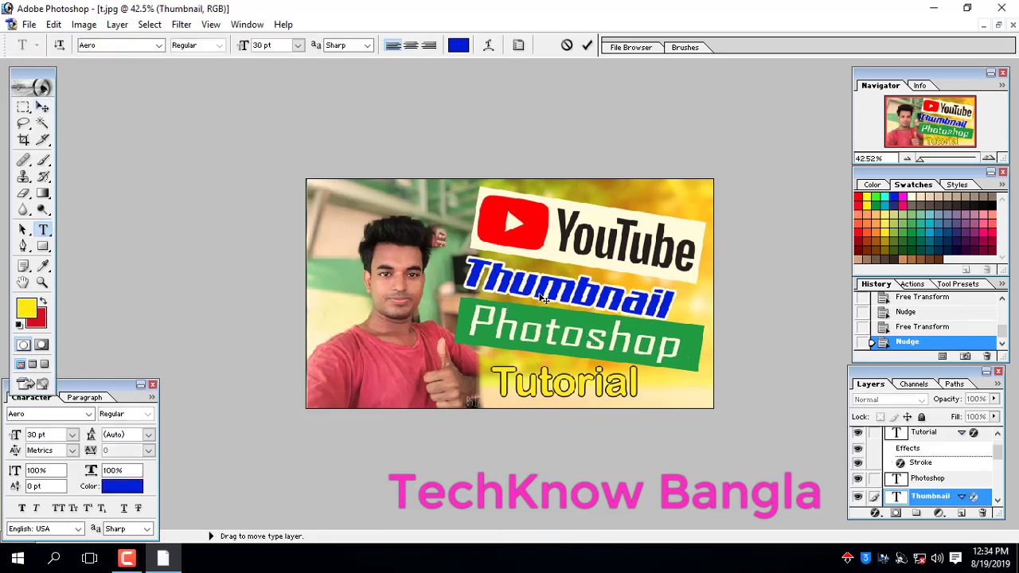
key("ctrl+a")
left_click(40, 414)
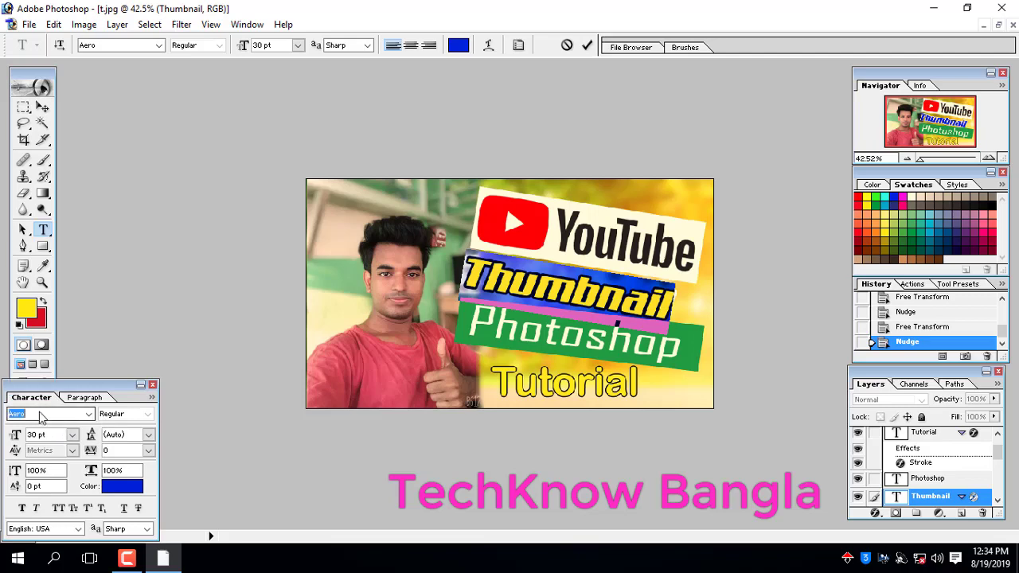
key("Down")
key("Down")
key("Down")
key("Up")
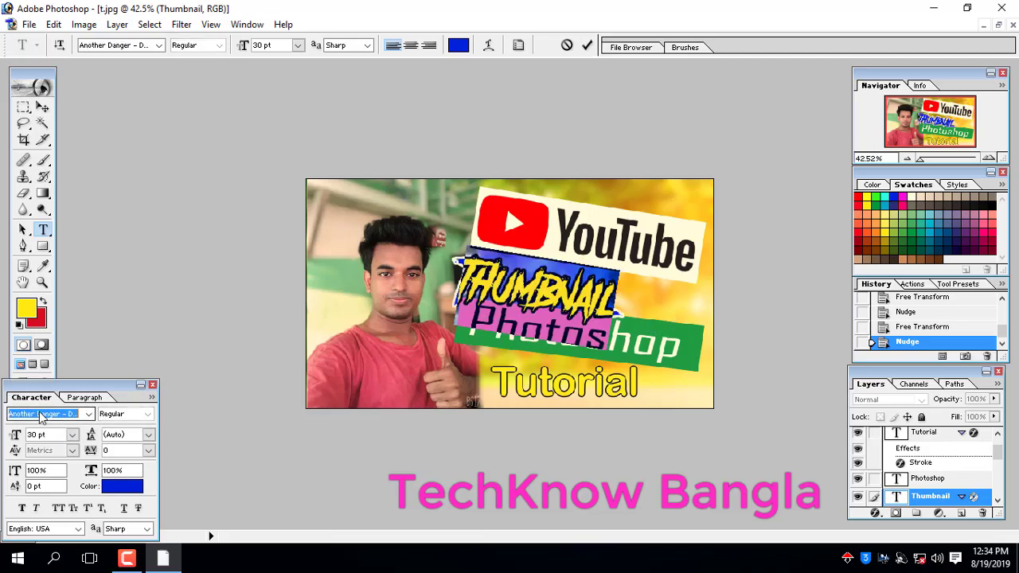
key("Down")
key("Down")
key("Up")
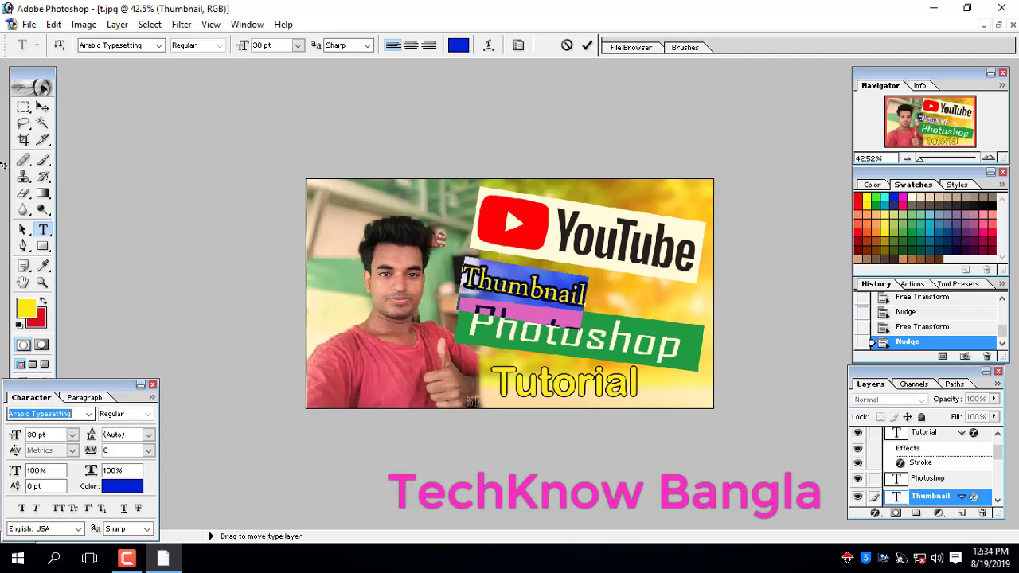
Enlarge the Thumbnail text to span the space between the YouTube logo and the green band, and reposition it there.
left_click(43, 107)
key("ctrl+t")
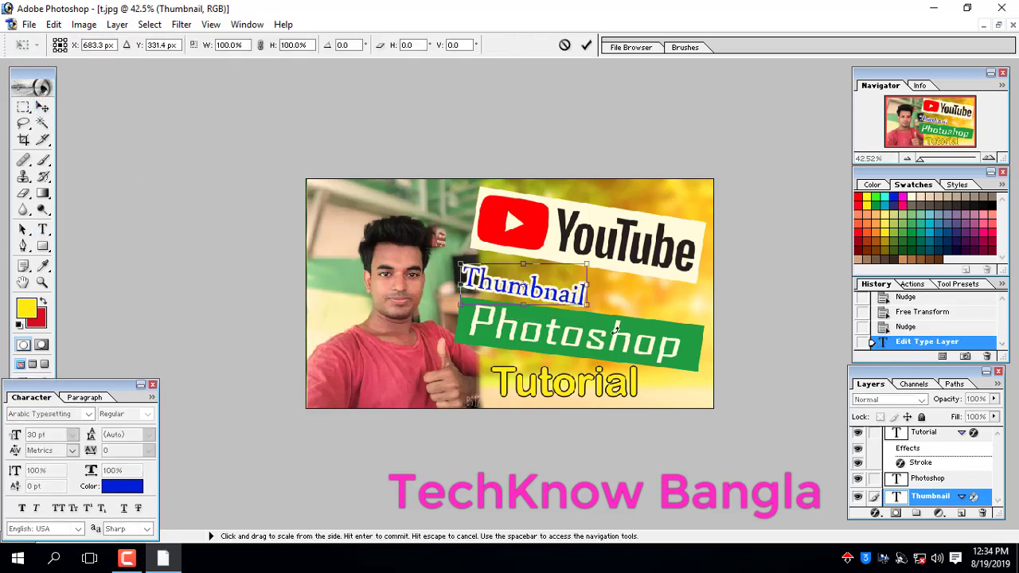
left_click_drag(587, 306, 629, 307)
key("Return")
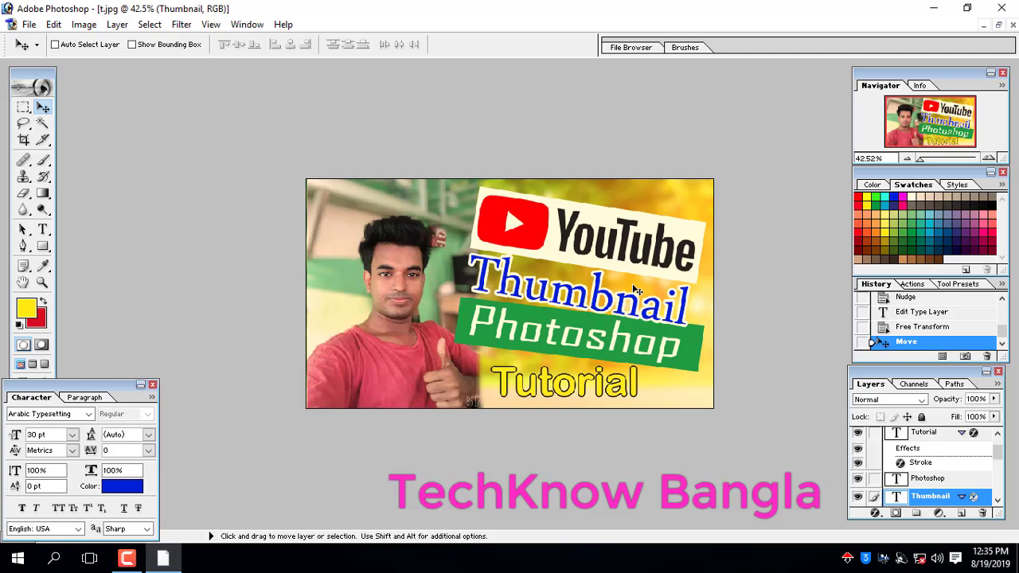
View the thumbnail at print size.
left_click(210, 24)
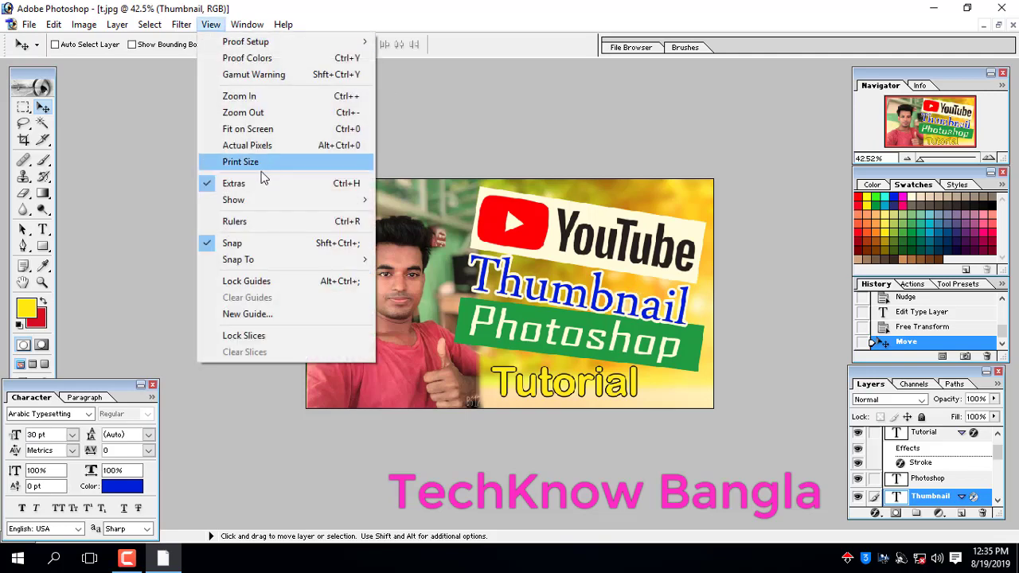
left_click(263, 168)
scroll(263, 160, "down", 2)
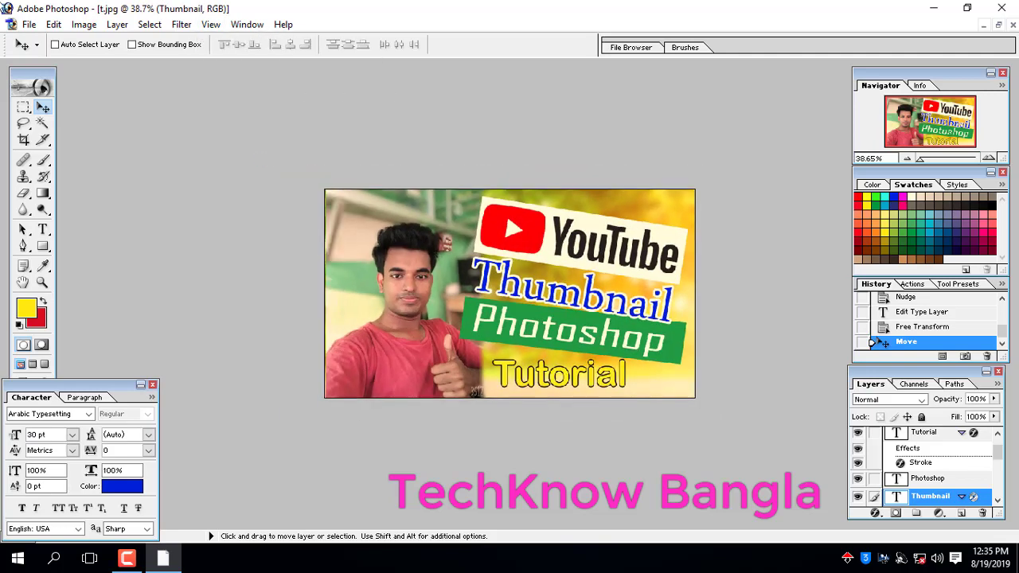
Save the thumbnail to the Desktop as a JPEG copy named "t copy.jpg" with Maximum quality 12 and Baseline ("Standard") format.
left_click(29, 24)
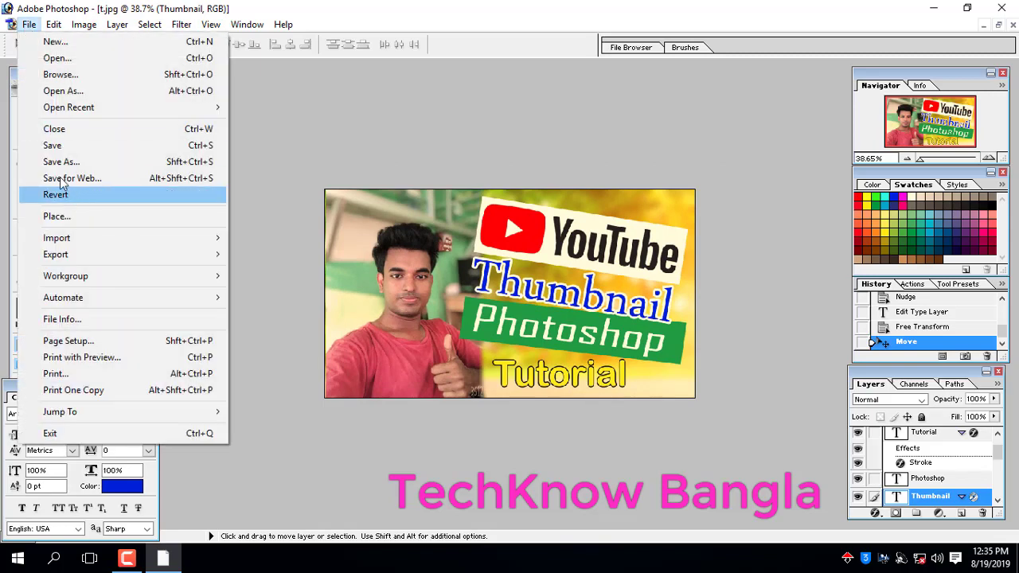
left_click(48, 157)
left_click(349, 140)
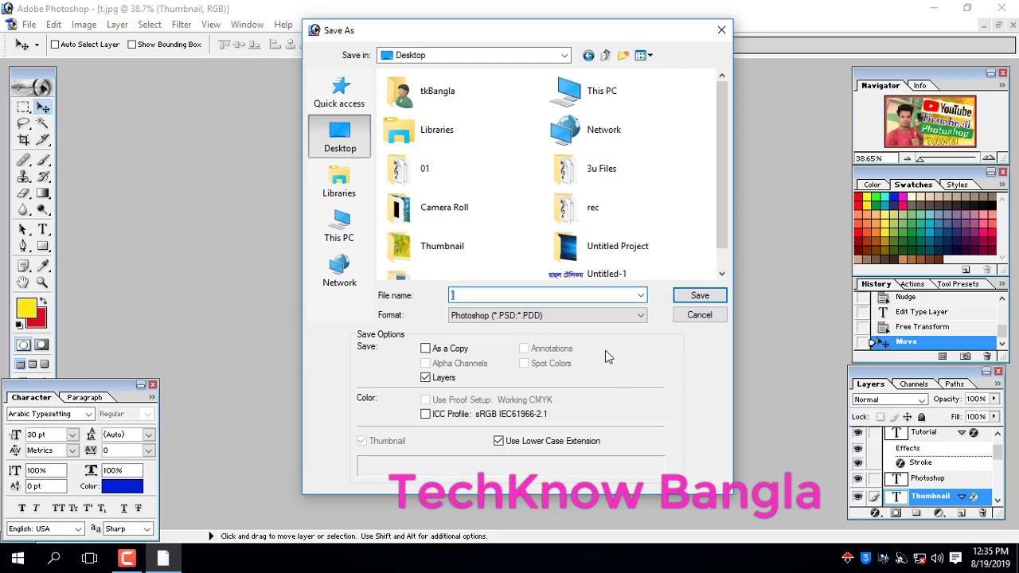
left_click(574, 315)
left_click(573, 386)
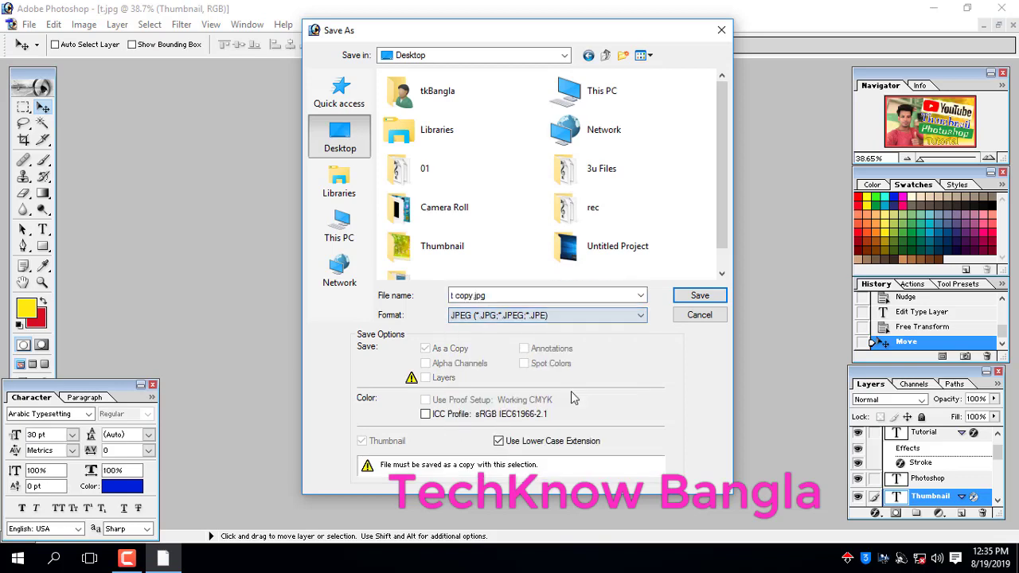
left_click(502, 290)
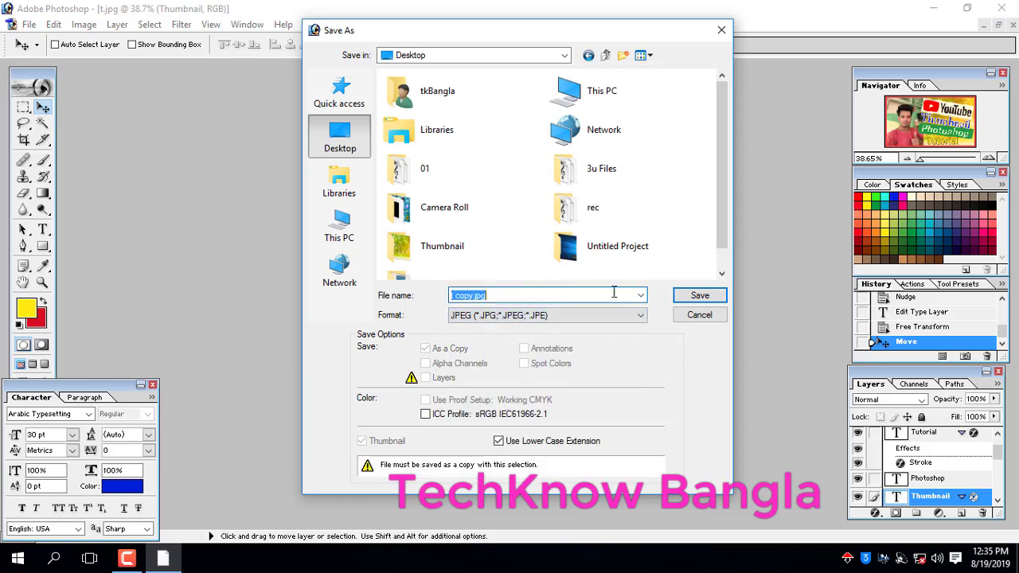
left_click(700, 296)
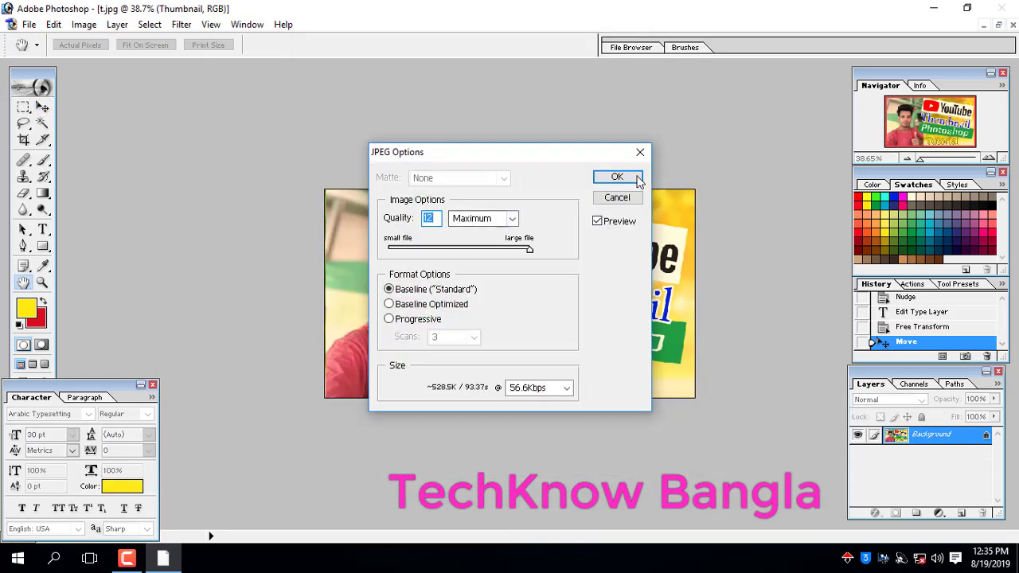
left_click(617, 177)
Close the image editor, discarding the changes to t.jpg and IMG_0235.JPG, and return to the desktop.
left_click(1002, 8)
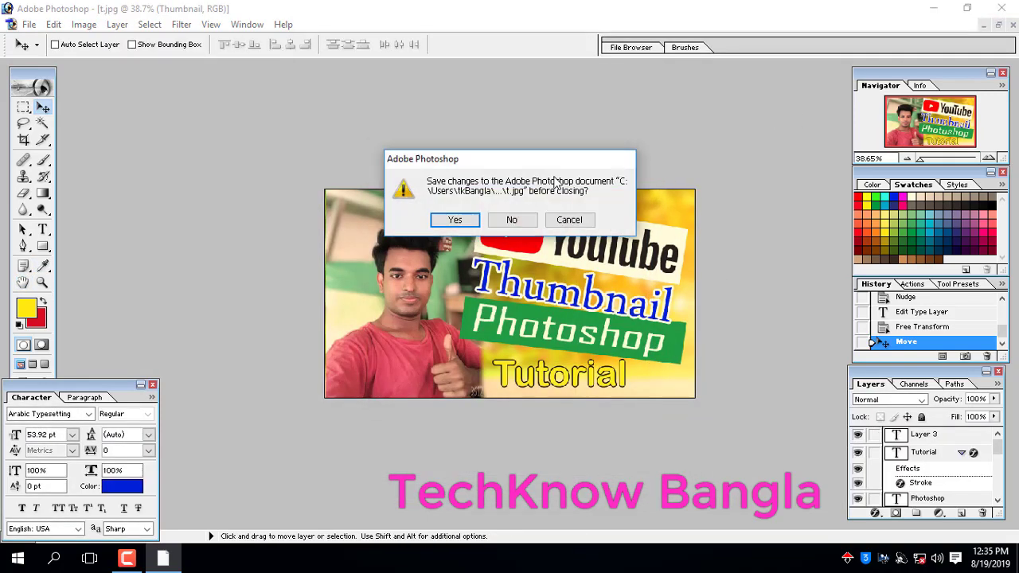
left_click(514, 223)
left_click(509, 220)
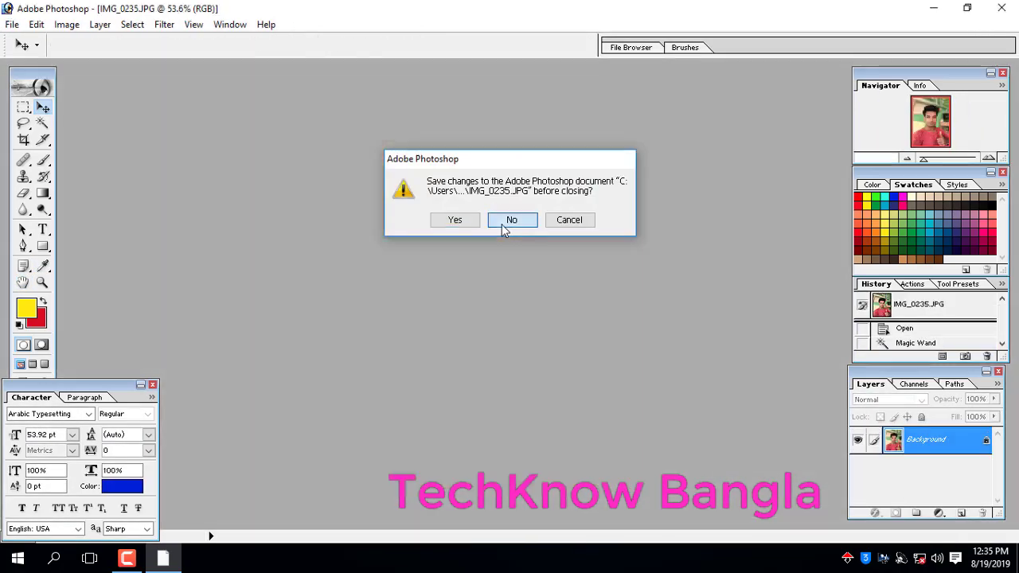
right_click(329, 125)
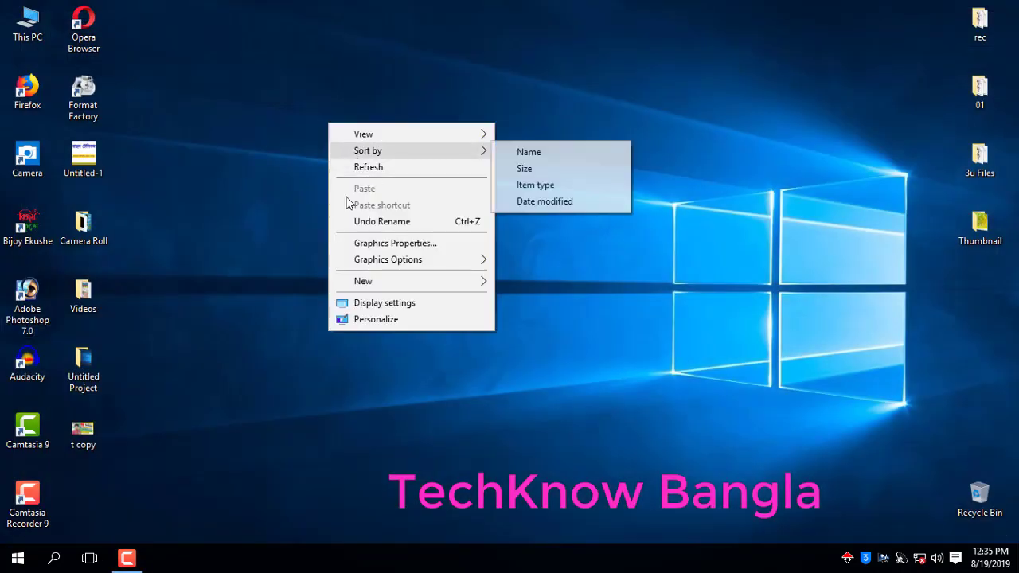